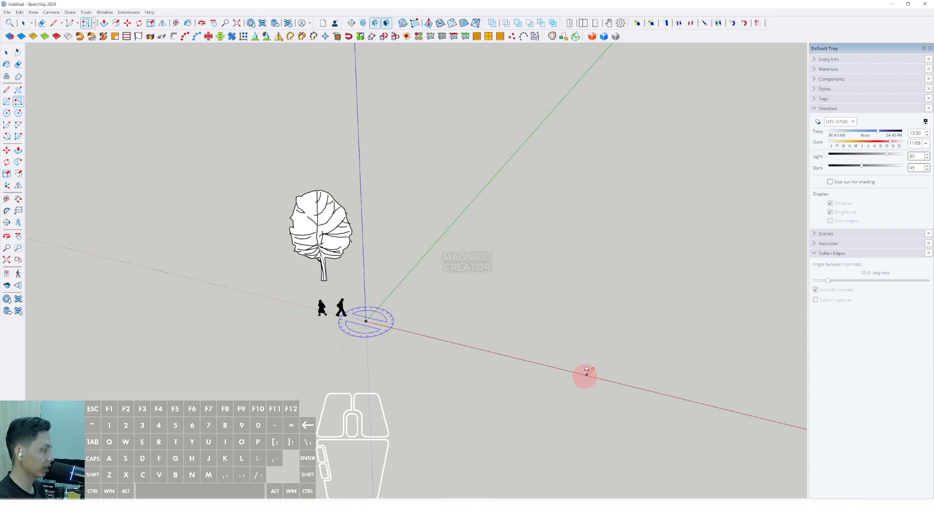
Step: Draw a 20000 by 15000 mm rectangle on the ground starting at the origin
key(Return)
scroll(629, 327, up, 1)
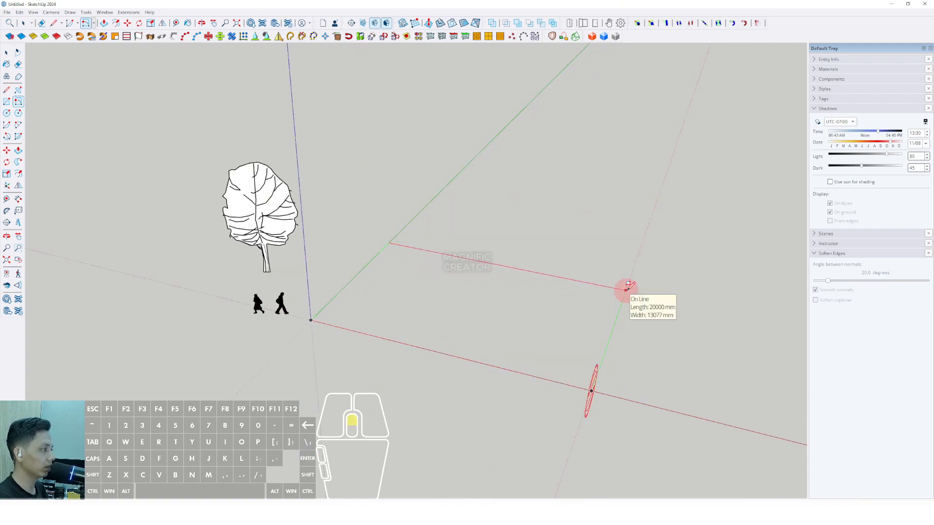
scroll(628, 287, up, 1)
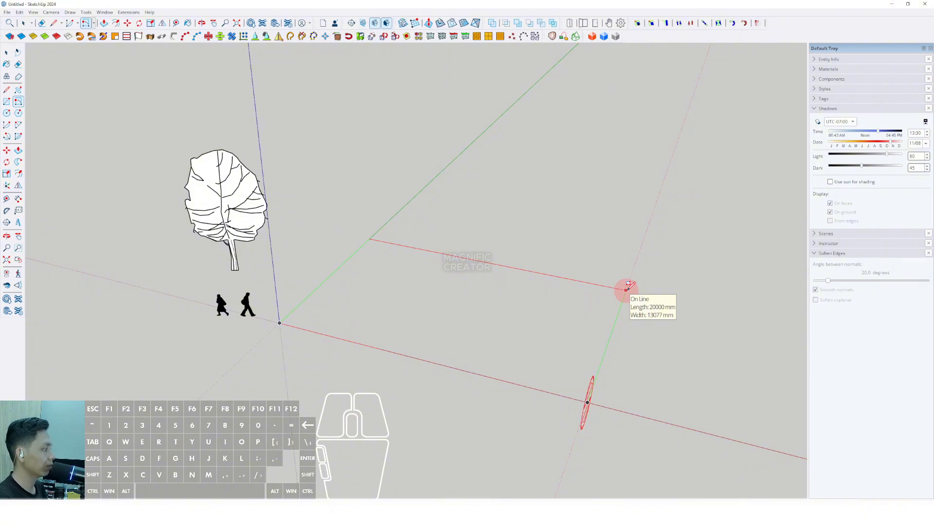
key(Return)
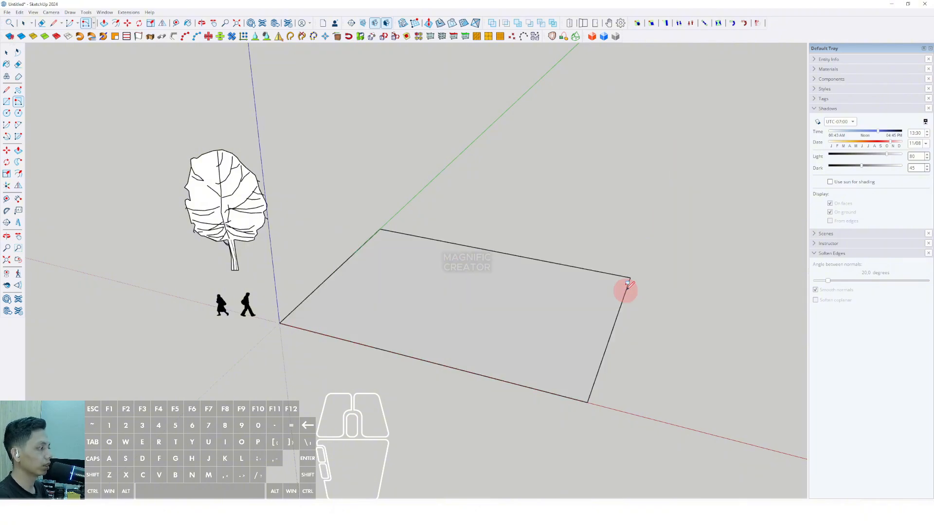
Step: Push/Pull the rectangle upward into a thin floor slab
middle_drag(448, 352, 363, 286)
click(336, 257)
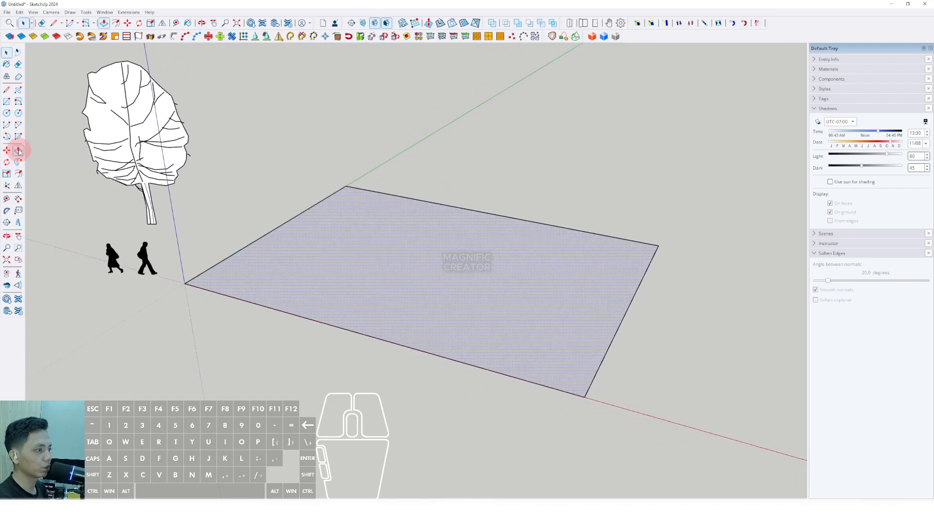
click(314, 248)
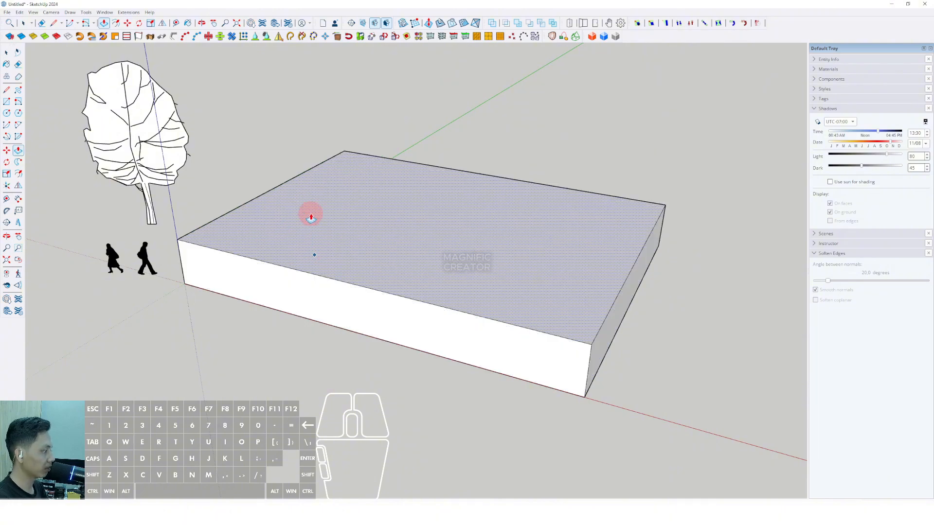
key(Return)
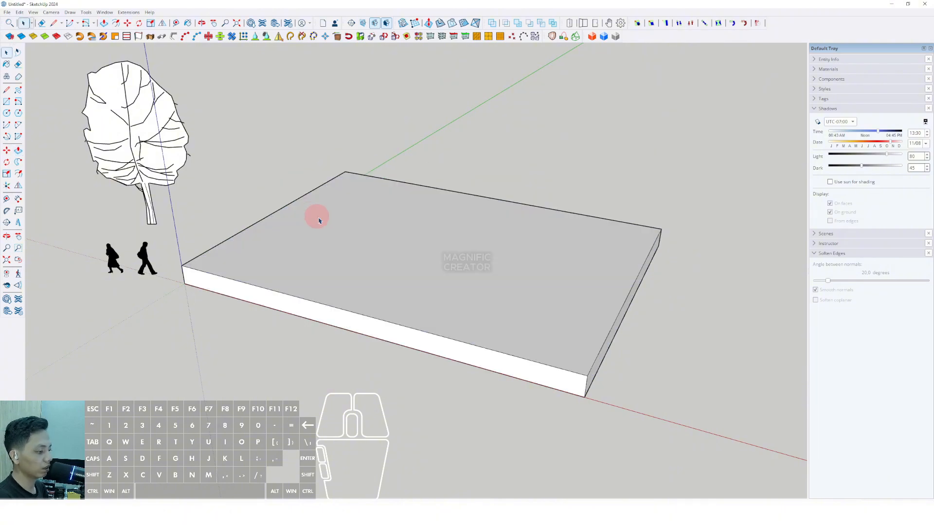
Step: Group all the slab's geometry and convert the group into a component
mouse_move(319, 221)
middle_down()
mouse_move(344, 294)
mouse_move(317, 214)
middle_up()
triple_click(316, 215)
right_click(316, 212)
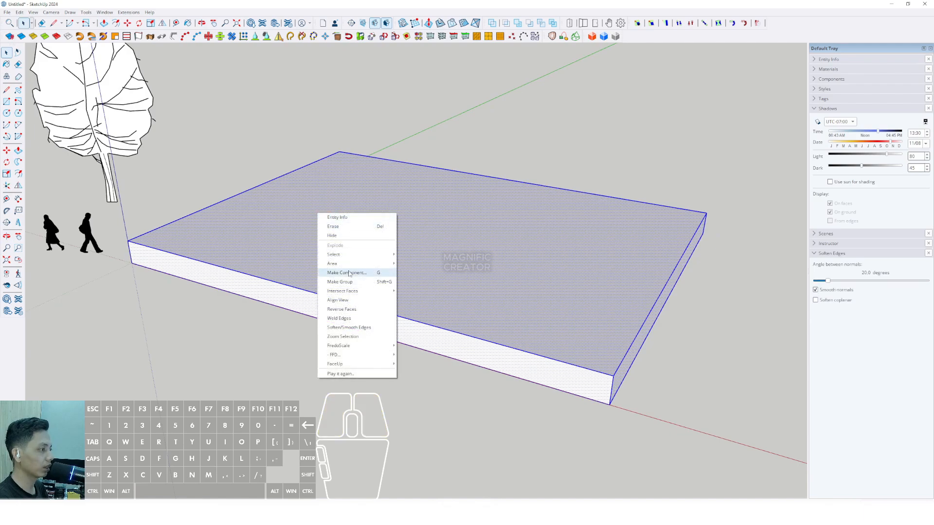
click(341, 282)
middle_drag(355, 267, 310, 234)
right_click(310, 235)
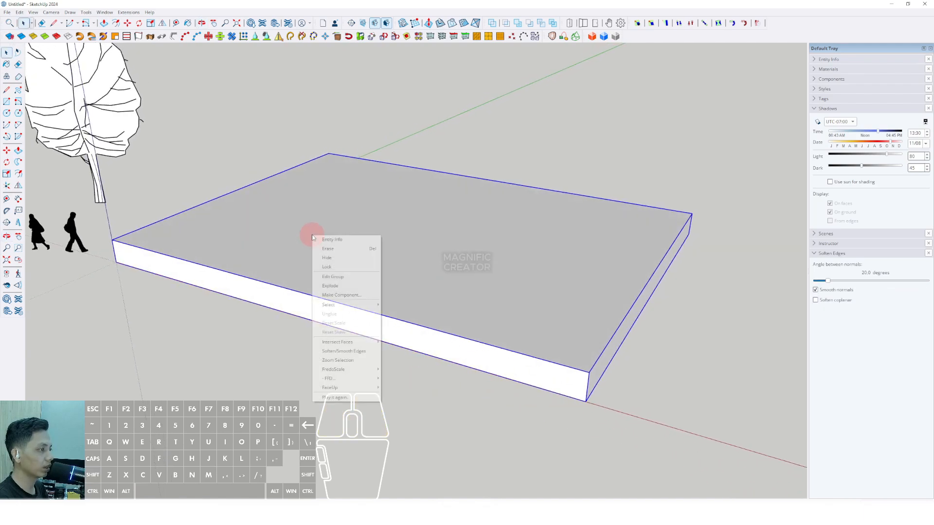
click(335, 294)
click(450, 309)
Step: Copy the slab component and stack the copy directly on top of the original, corner to corner
middle_drag(448, 308, 226, 234)
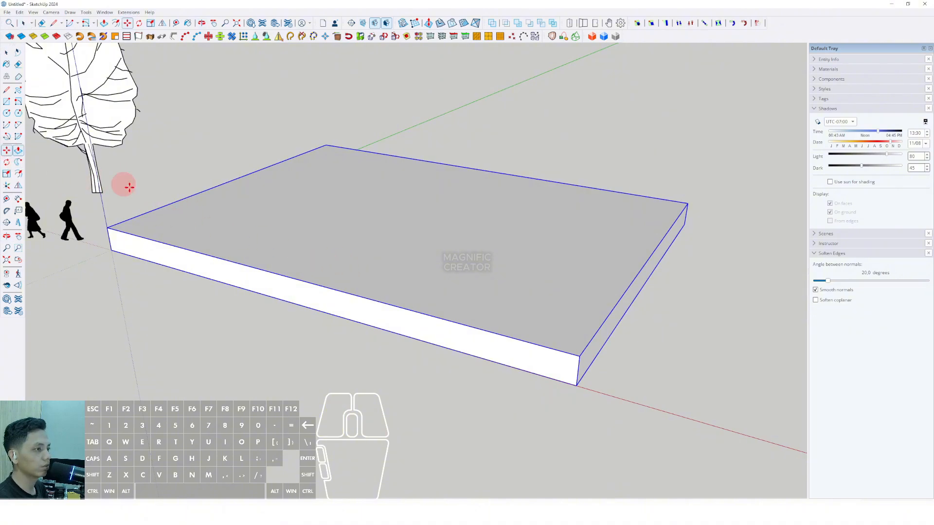
scroll(564, 355, up, 3)
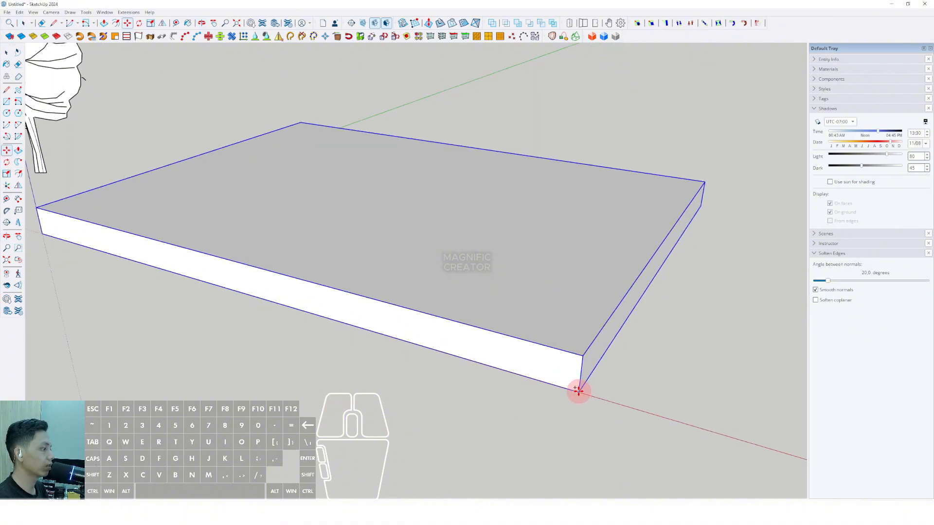
click(579, 392)
click(582, 355)
scroll(476, 311, down, 3)
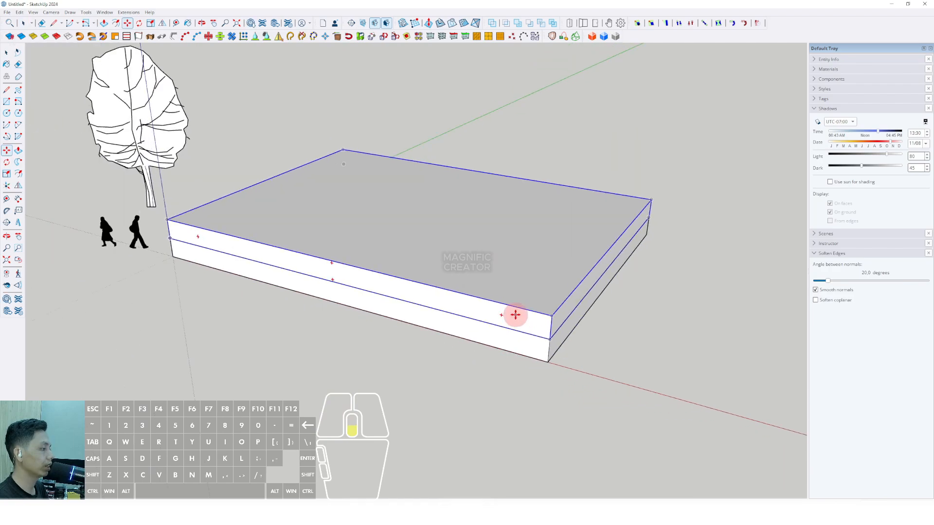
Step: Move the copied slab straight up by 3600 mm to leave a storey gap
scroll(515, 314, down, 2)
click(524, 307)
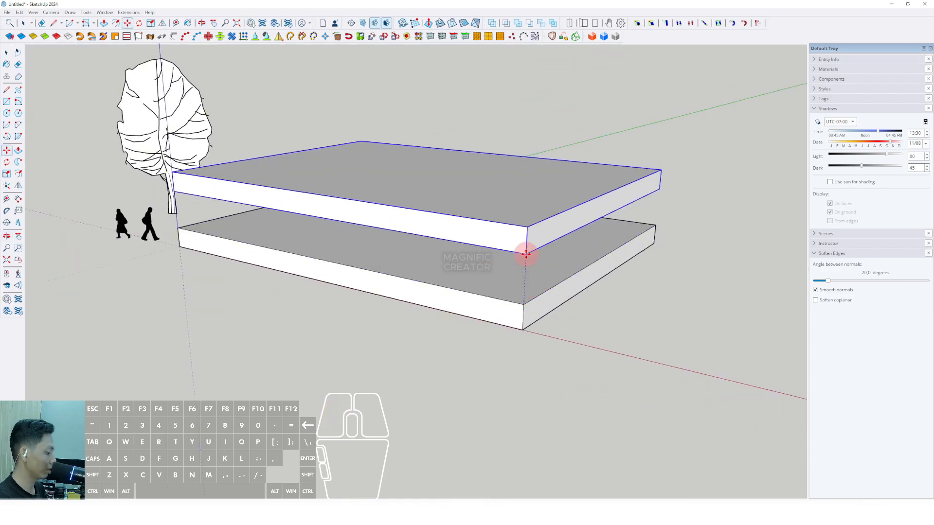
text(3500)
key(Return)
key(space)
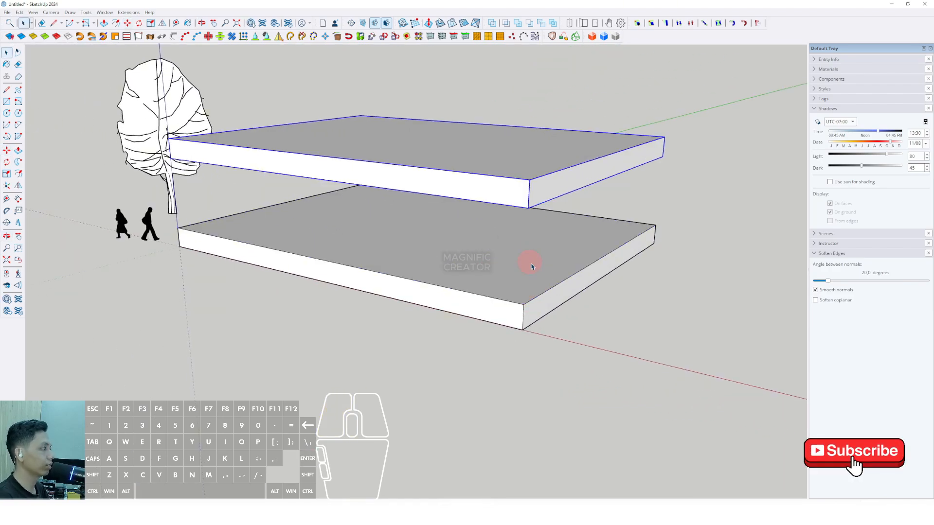
Step: Dimension the vertical gap between the two slabs at their front corner
scroll(531, 267, up, 2)
middle_drag(514, 328, 524, 258)
click(18, 199)
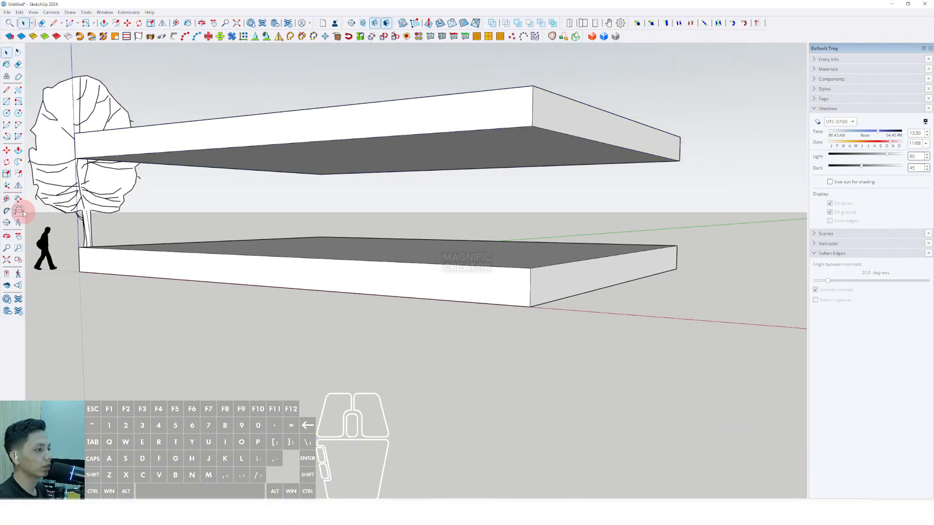
click(532, 126)
click(530, 269)
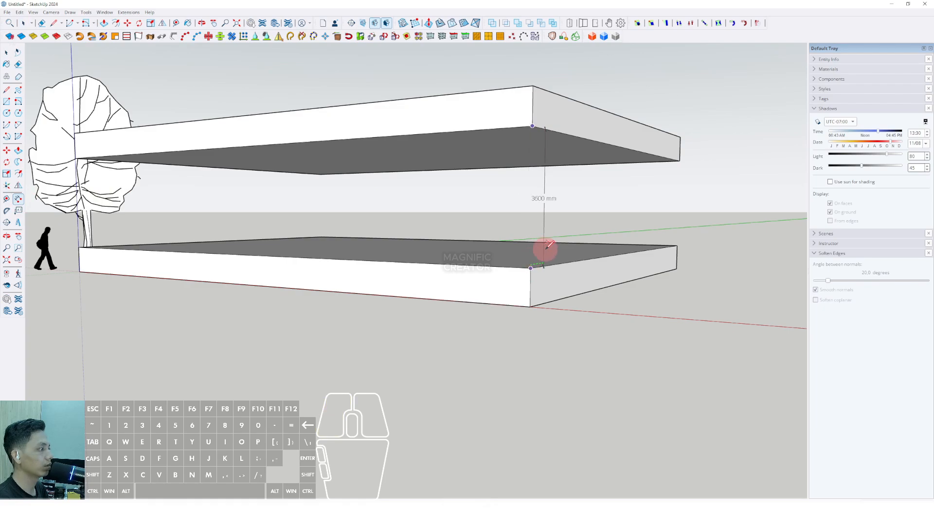
click(562, 238)
Step: Dimension the lower slab's short side and its long front edge
middle_drag(585, 229, 528, 310)
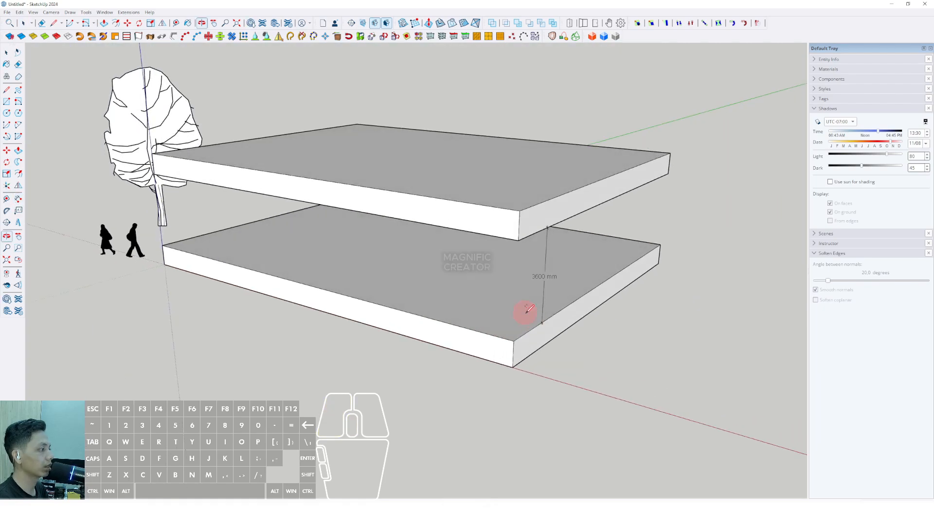
click(513, 366)
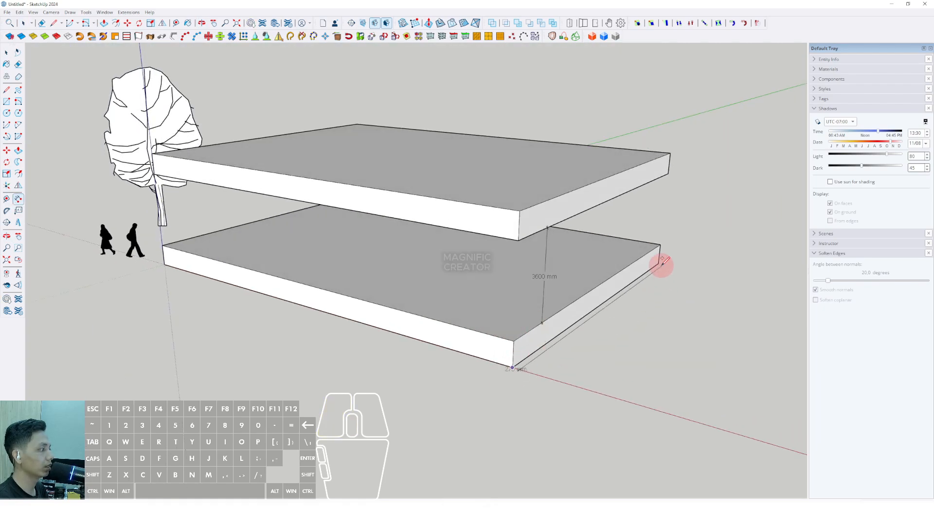
click(668, 266)
click(701, 281)
middle_drag(700, 281, 542, 340)
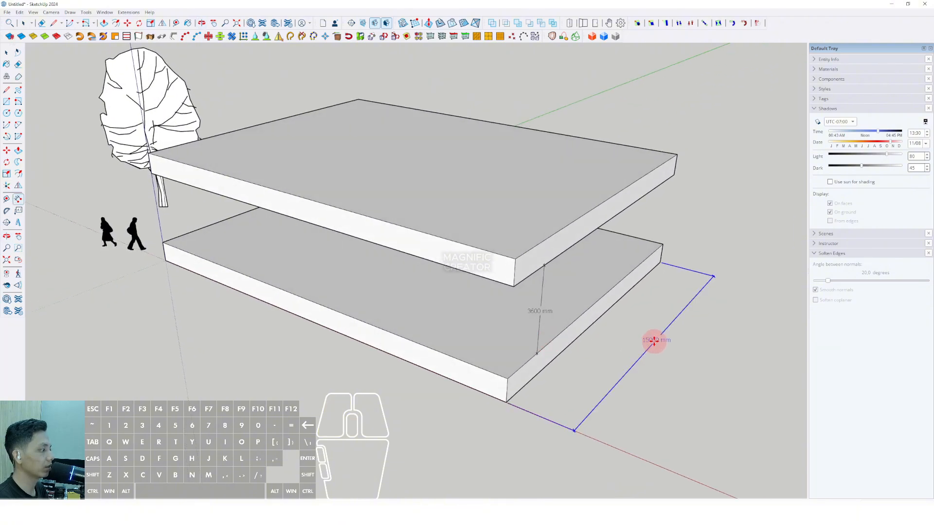
click(508, 399)
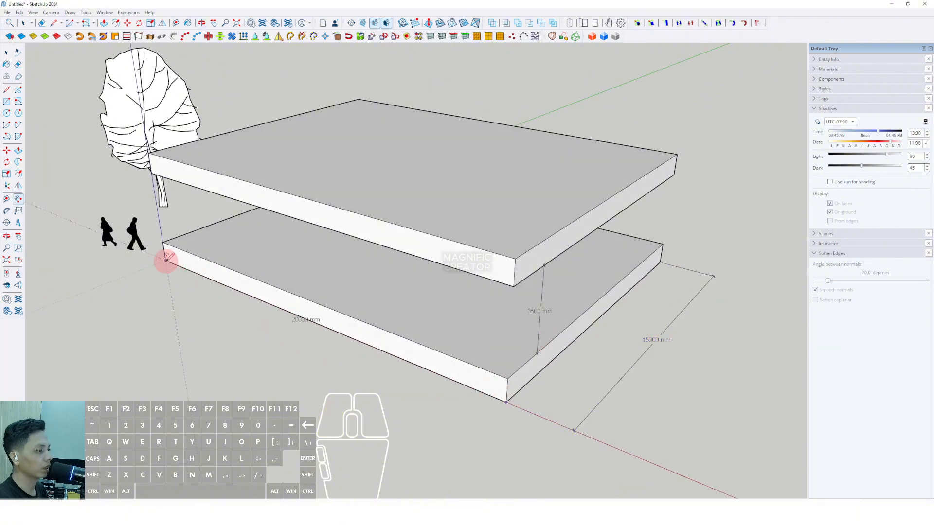
click(166, 260)
click(172, 329)
key(space)
Step: Delete the dimensions of the slab's edges and of the gap between the slabs
middle_drag(214, 350, 246, 359)
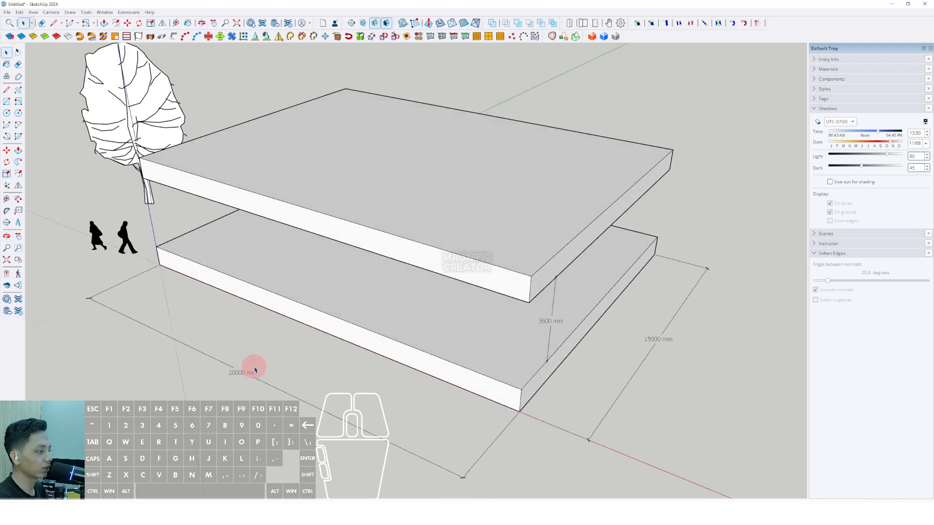
drag(264, 365, 236, 391)
key(e)
shift+click(634, 375)
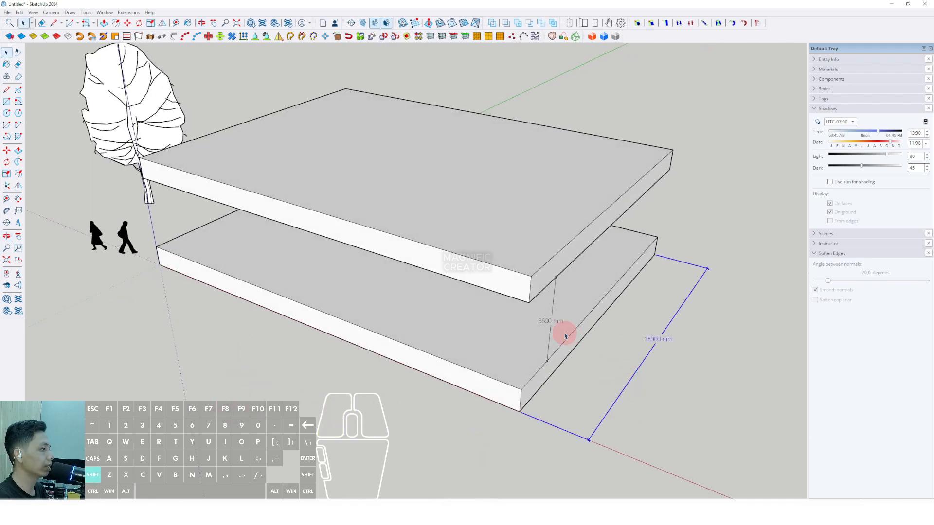
key(e)
middle_drag(486, 305, 491, 218)
click(491, 217)
middle_drag(481, 250, 311, 244)
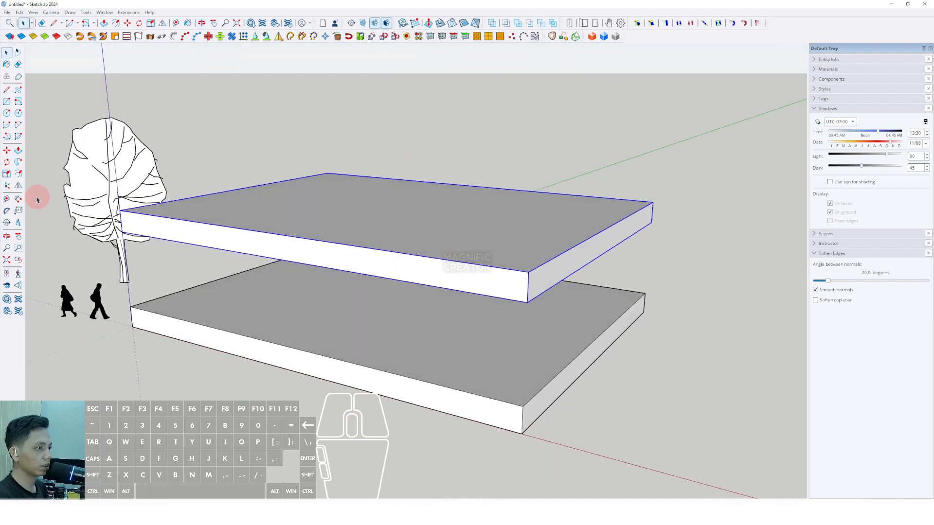
click(7, 150)
key(ctrl)
click(524, 406)
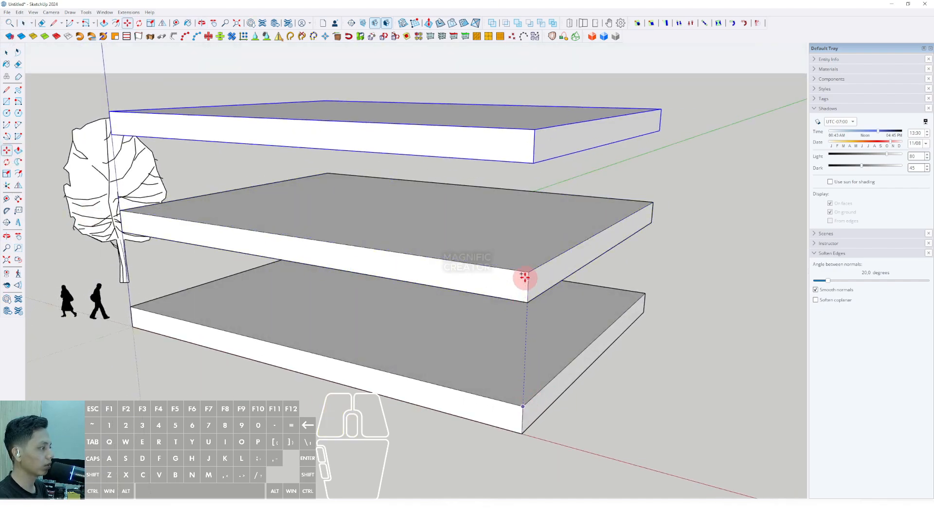
key(space)
Step: Copy the upper slab upward twice, one storey height each time, using the slabs' front corners to form a stack of four
click(484, 262)
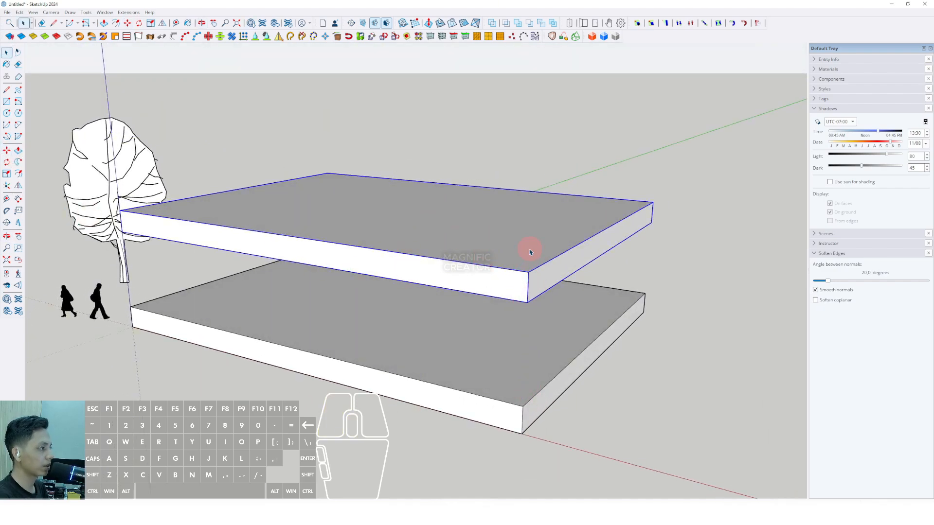
middle_drag(530, 252, 520, 244)
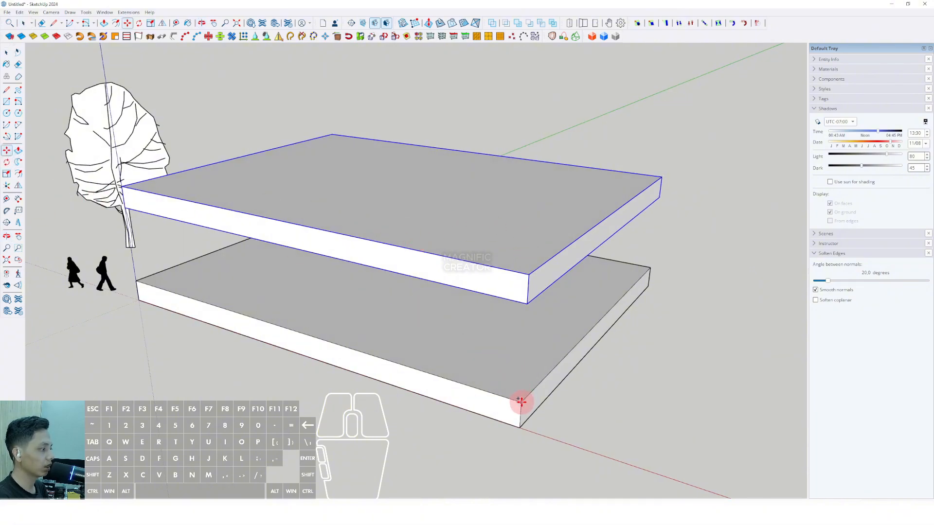
click(521, 402)
click(531, 271)
scroll(531, 269, down, 2)
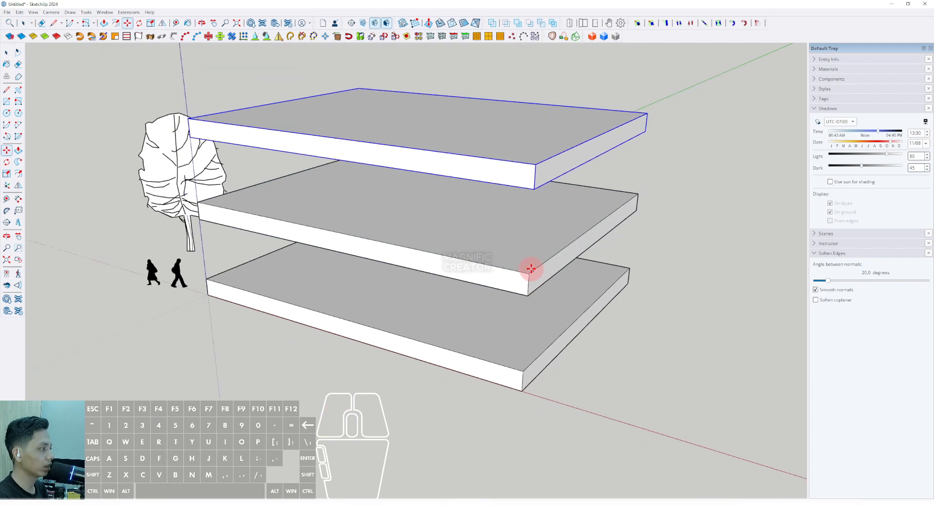
click(530, 265)
click(538, 167)
scroll(538, 209, down, 4)
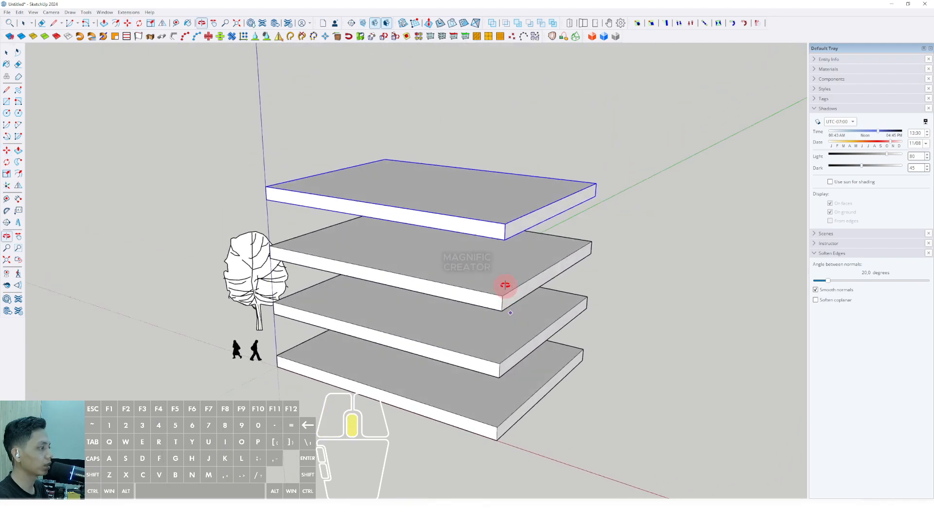
Step: Draw a rectangle over the top slab's entire upper face, between two diagonally opposite corners
middle_drag(498, 324, 437, 388)
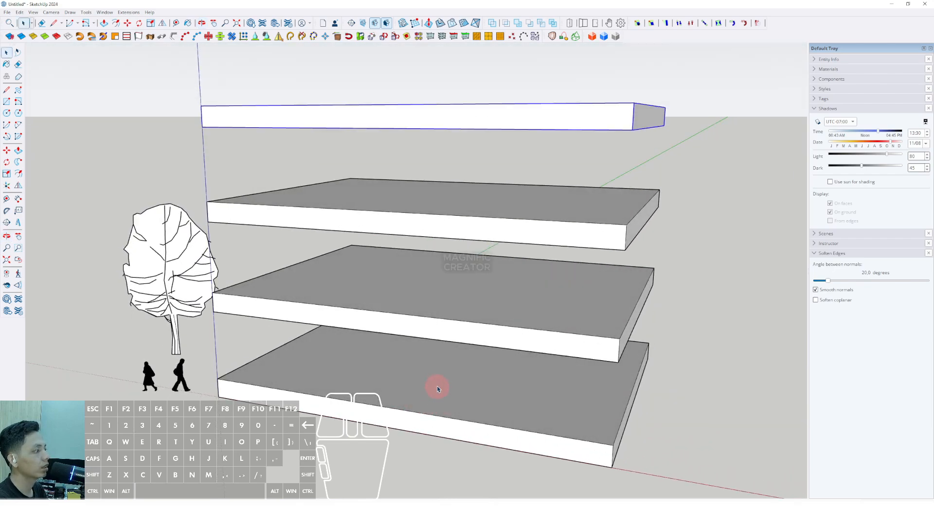
middle_drag(498, 344, 411, 325)
middle_drag(352, 281, 359, 292)
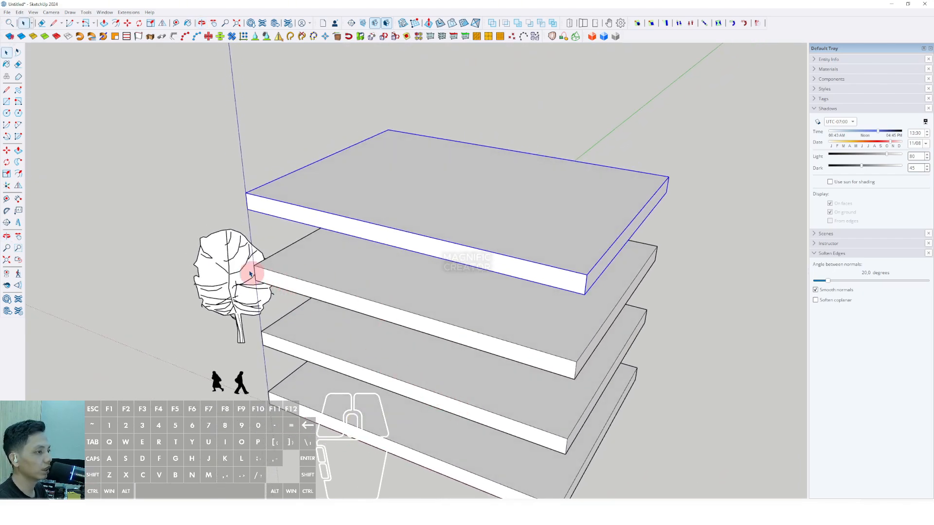
click(155, 192)
click(6, 101)
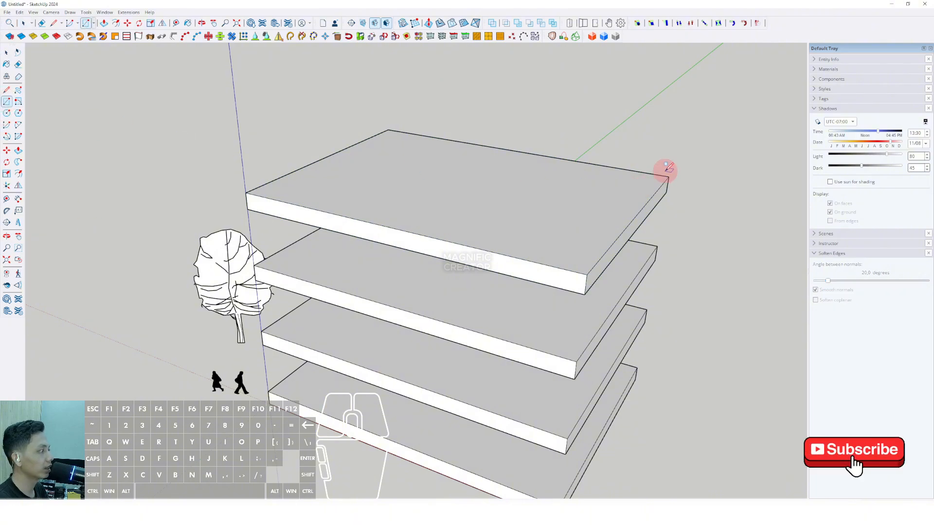
scroll(574, 196, up, 1)
middle_drag(573, 196, 561, 217)
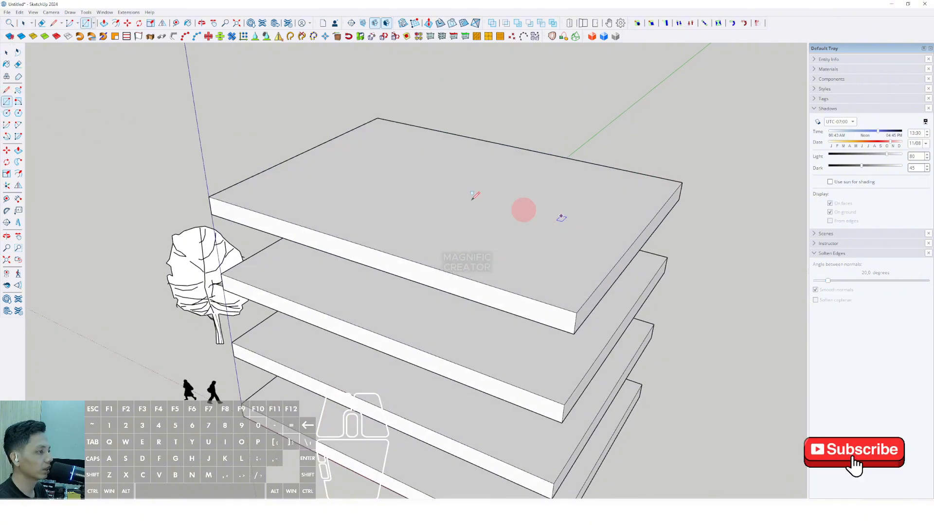
click(683, 182)
scroll(194, 194, up, 2)
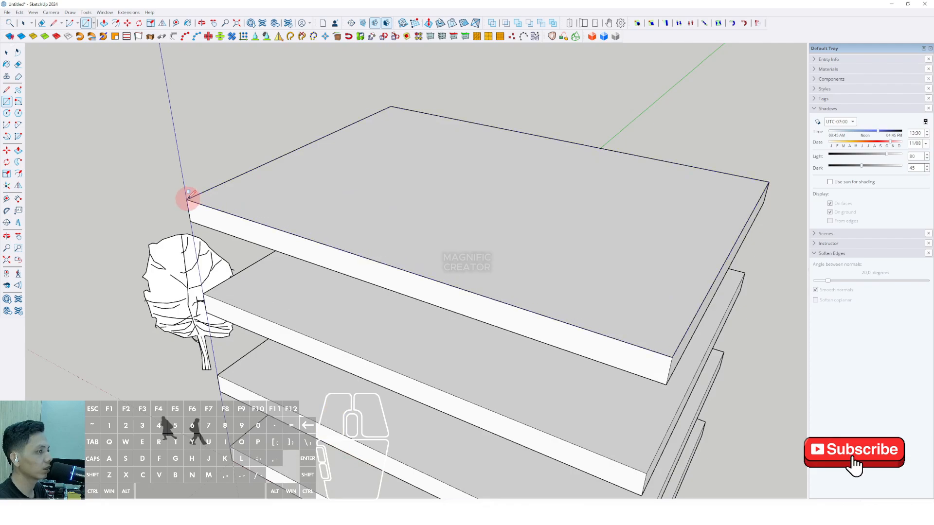
click(187, 199)
Step: Offset the roof rectangle's outline inward to form a narrow border along the slab's edge
middle_drag(238, 196, 540, 160)
key(space)
double_click(433, 191)
key(f)
click(535, 150)
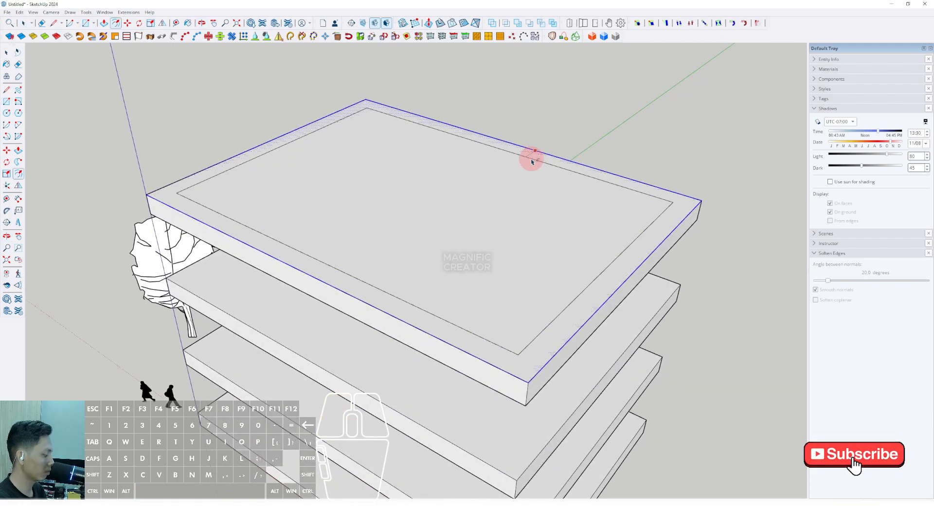
key(space)
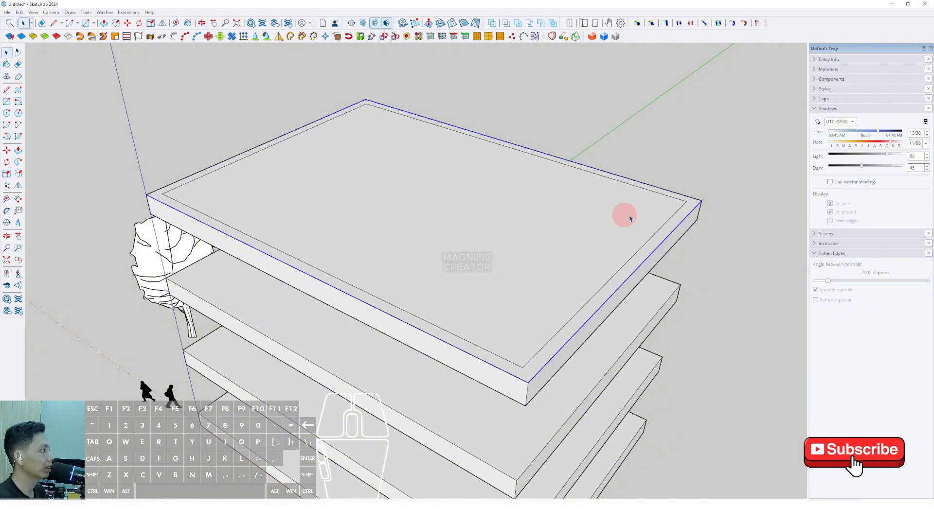
Step: Erase the border strip and the outer outline of the roof rectangle, keeping the inset rectangle on the top slab
middle_drag(621, 212, 680, 209)
click(692, 200)
scroll(692, 200, up, 3)
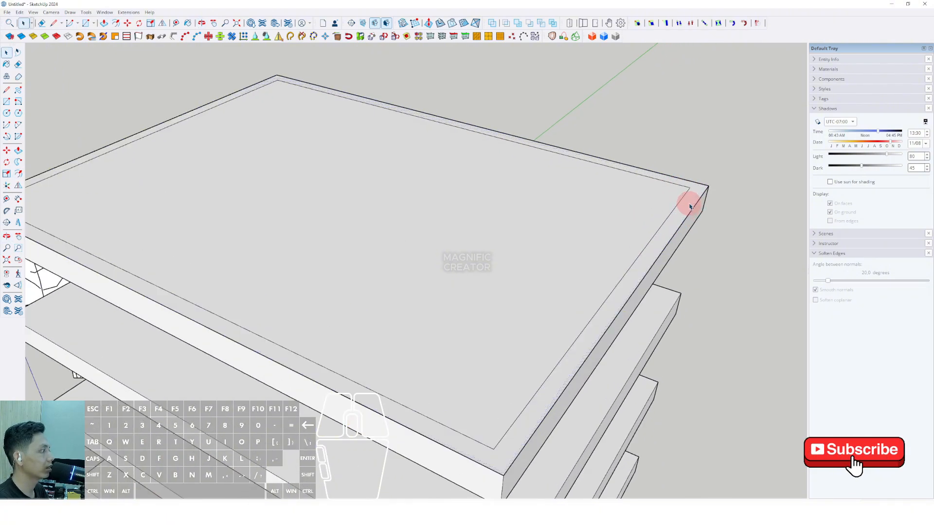
right_click(690, 200)
click(705, 214)
triple_click(700, 198)
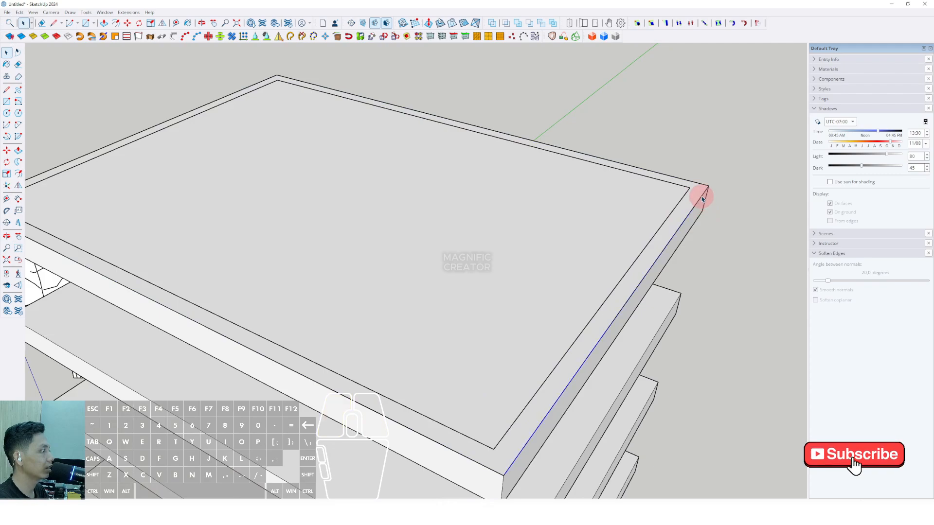
right_click(701, 196)
click(715, 210)
scroll(630, 222, down, 3)
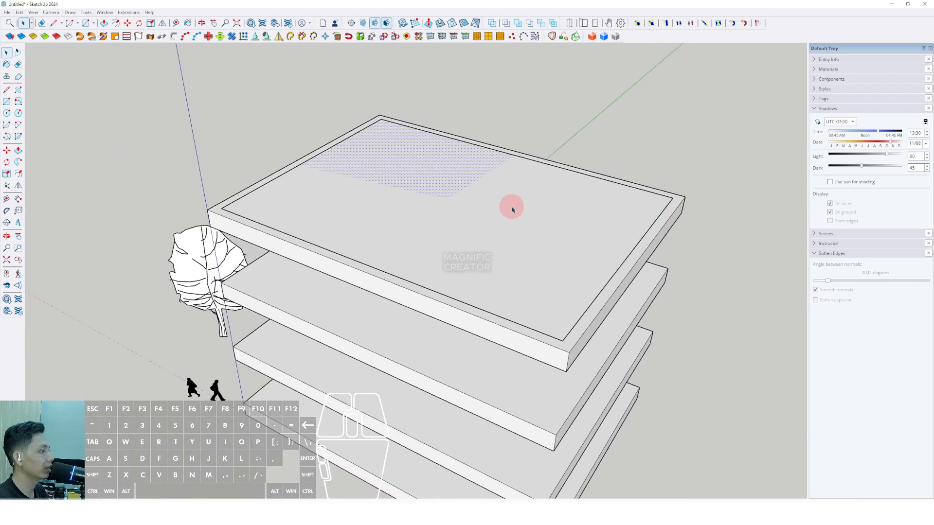
Step: Push/Pull the inset roof rectangle down through the slab stack to the lowest slab and group the resulting box
middle_drag(513, 209, 405, 114)
click(433, 158)
click(519, 325)
middle_drag(482, 293, 429, 258)
triple_click(467, 149)
right_click(465, 147)
click(484, 215)
Step: Open the box group and delete its top and bottom faces so only the four walls remain
double_click(459, 210)
triple_click(459, 210)
click(414, 125)
middle_drag(415, 125, 406, 246)
key(Delete)
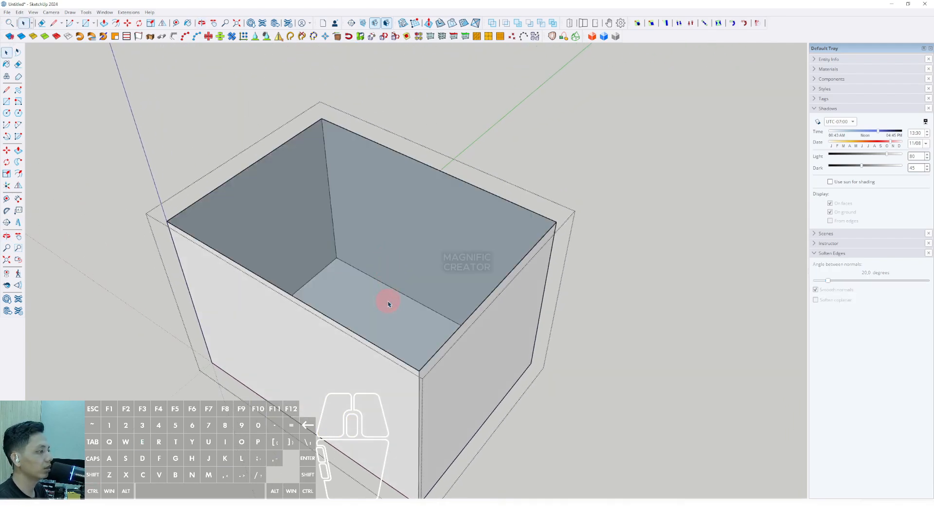
key(e)
middle_drag(388, 304, 411, 276)
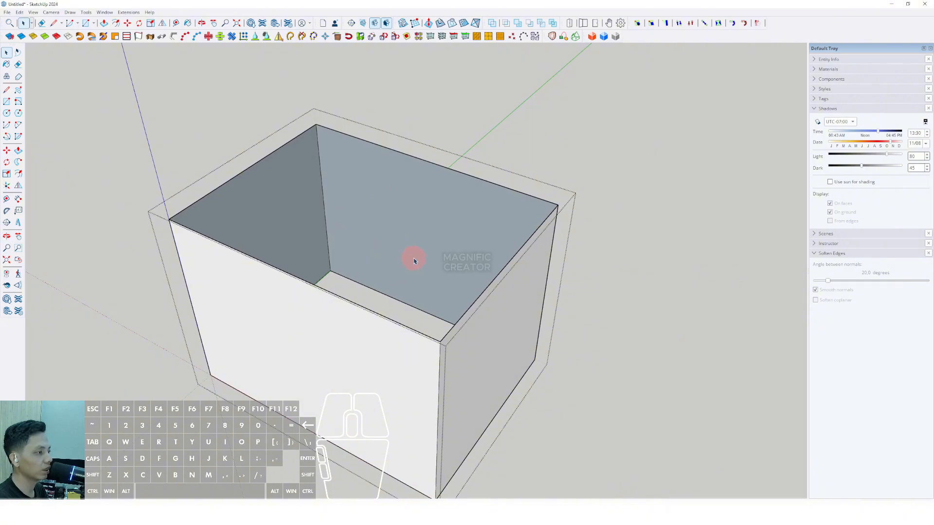
Step: Copy the two vertical edges of one short wall to the opposite corners and array them evenly across both long walls
middle_drag(426, 317, 437, 292)
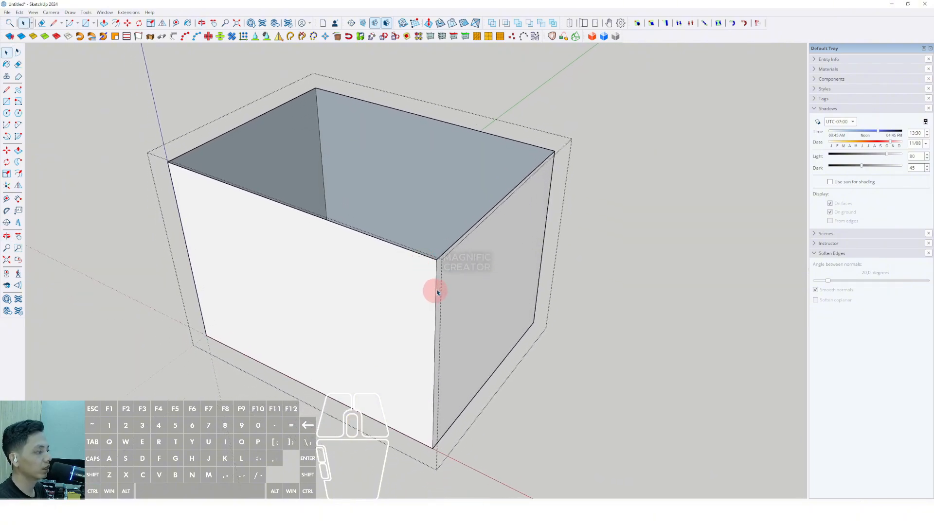
click(435, 287)
shift+click(551, 196)
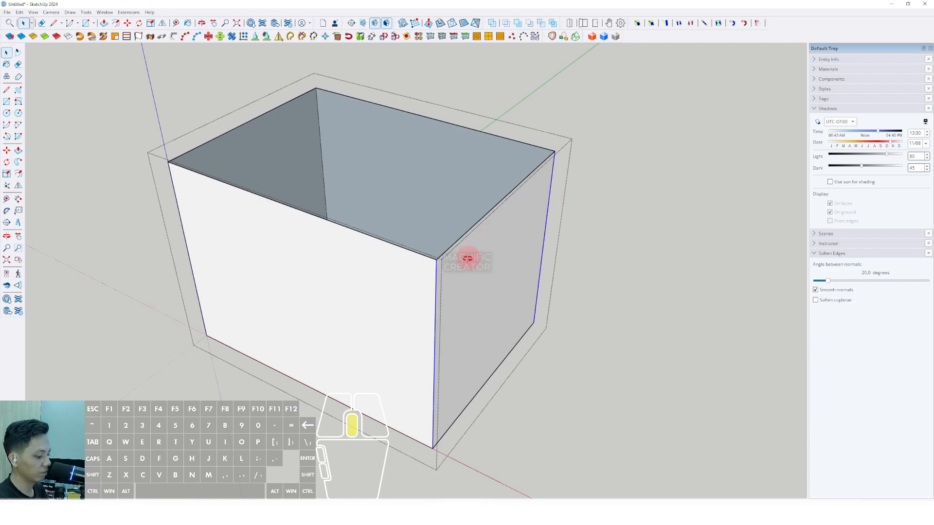
key(m)
middle_drag(469, 261, 413, 292)
click(436, 265)
key(shift)
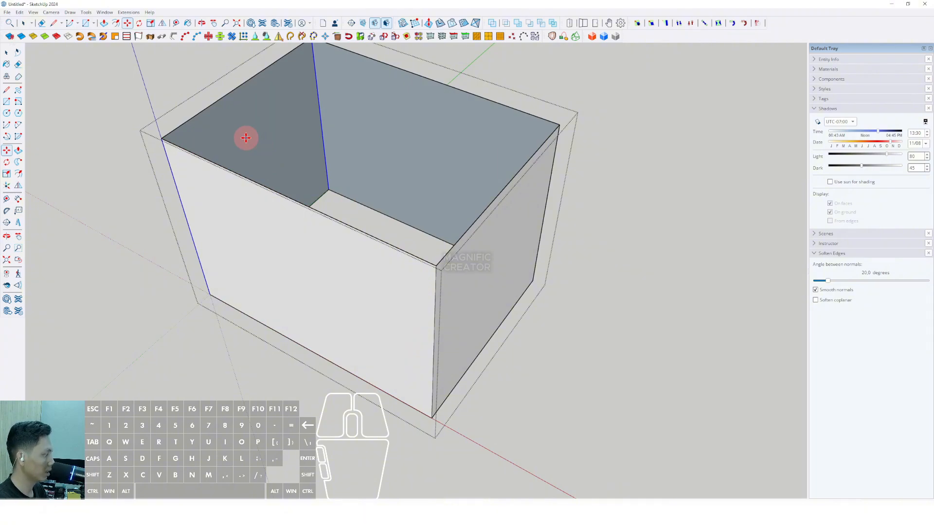
key(Return)
key(space)
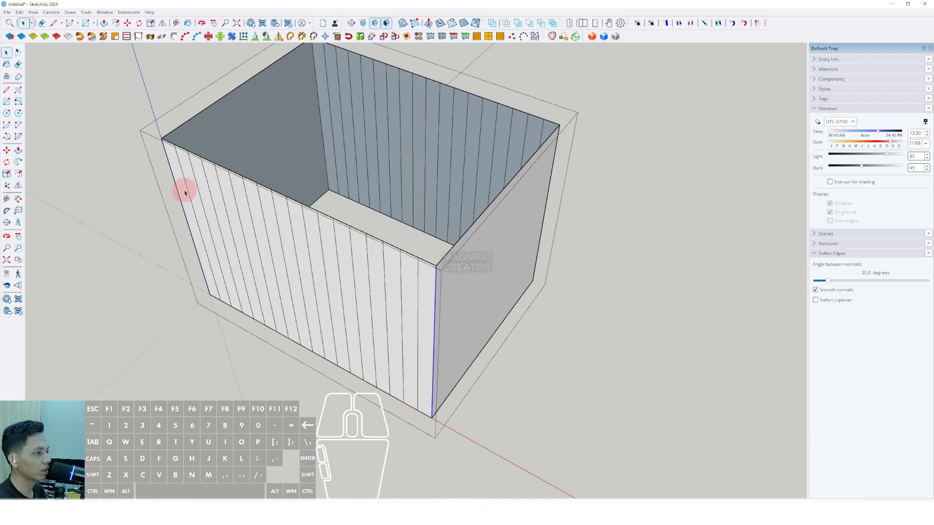
Step: Copy the two vertical edges of a long wall to the opposite corners and array them evenly across both short walls
shift+click(174, 177)
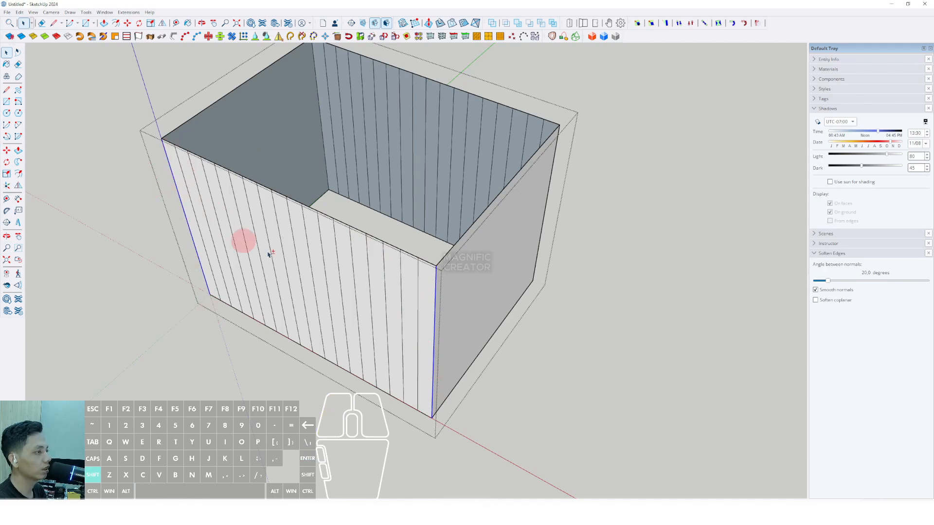
key(m)
middle_drag(433, 290, 400, 285)
scroll(449, 249, down, 1)
shift+click(513, 164)
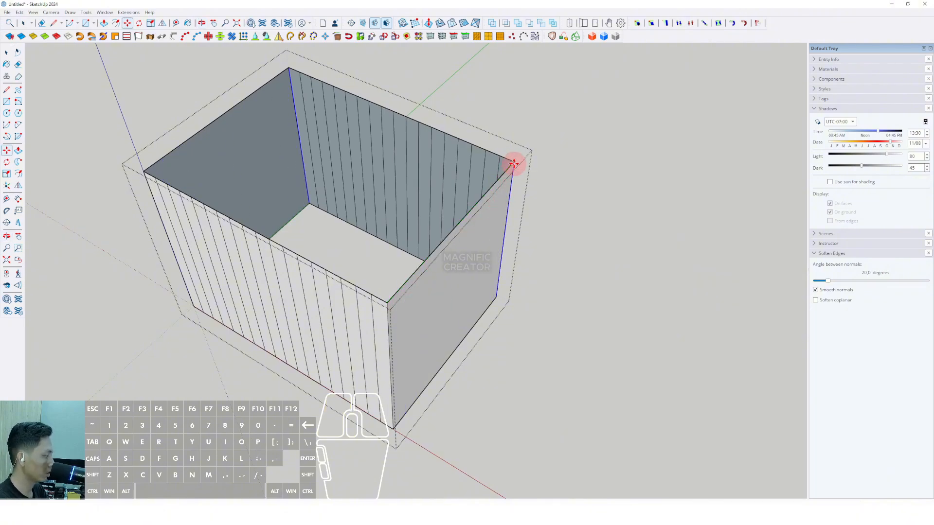
scroll(428, 313, down, 3)
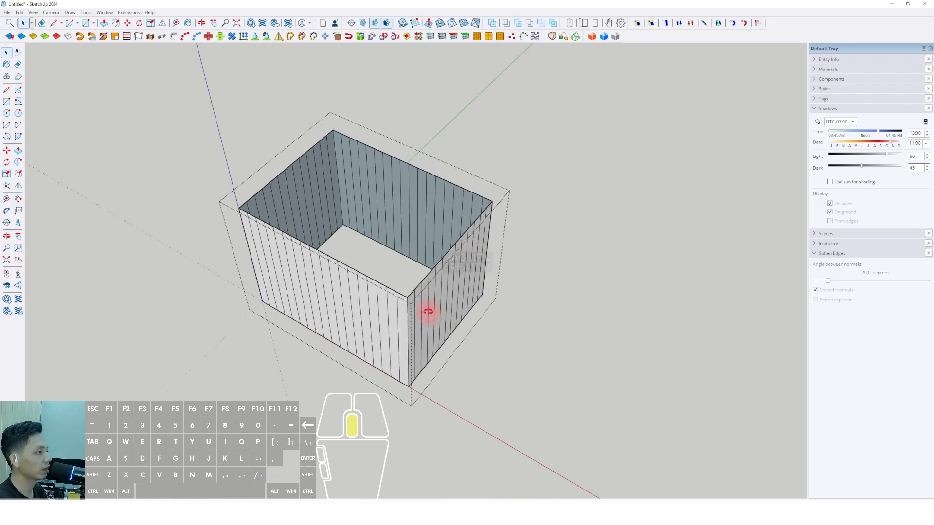
Step: Paint the panelled wall group with the Translucent Glass Blue material from the Glass and Mirrors collection
middle_drag(428, 312, 575, 166)
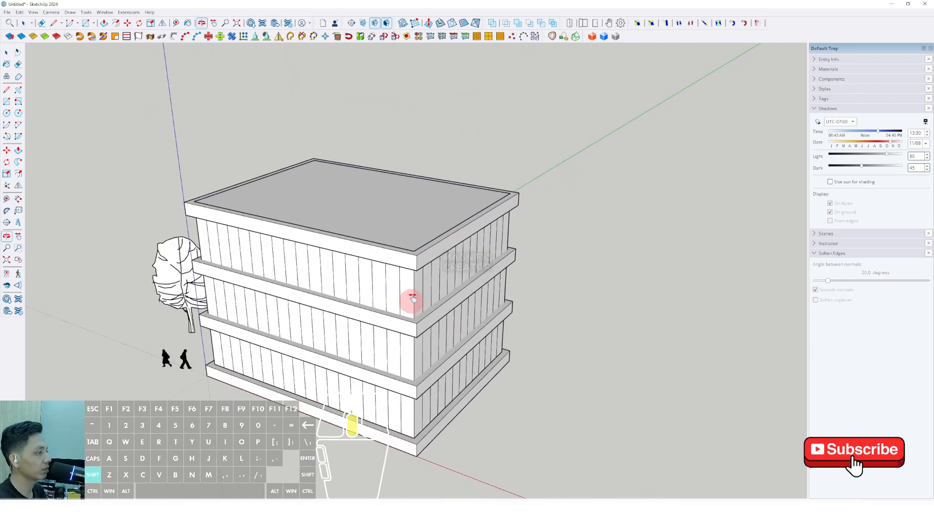
middle_drag(413, 299, 805, 92)
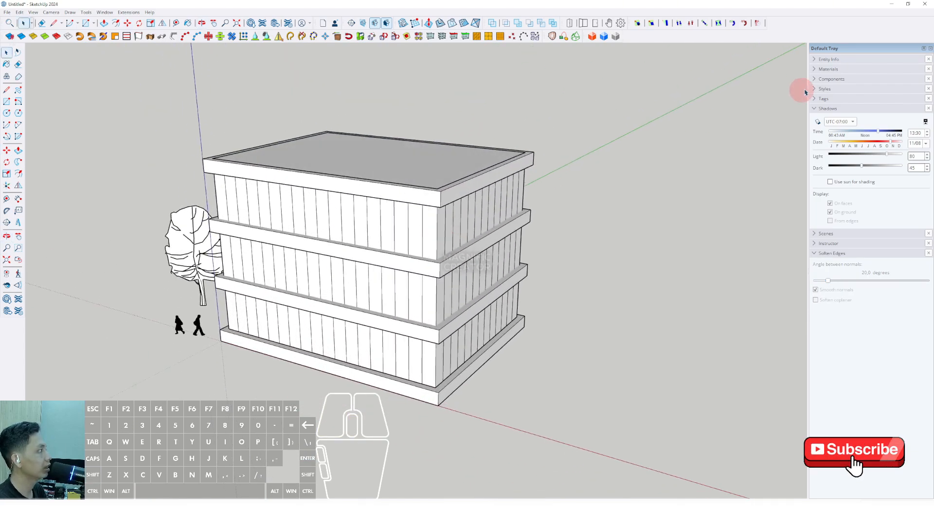
click(827, 69)
click(876, 142)
click(448, 223)
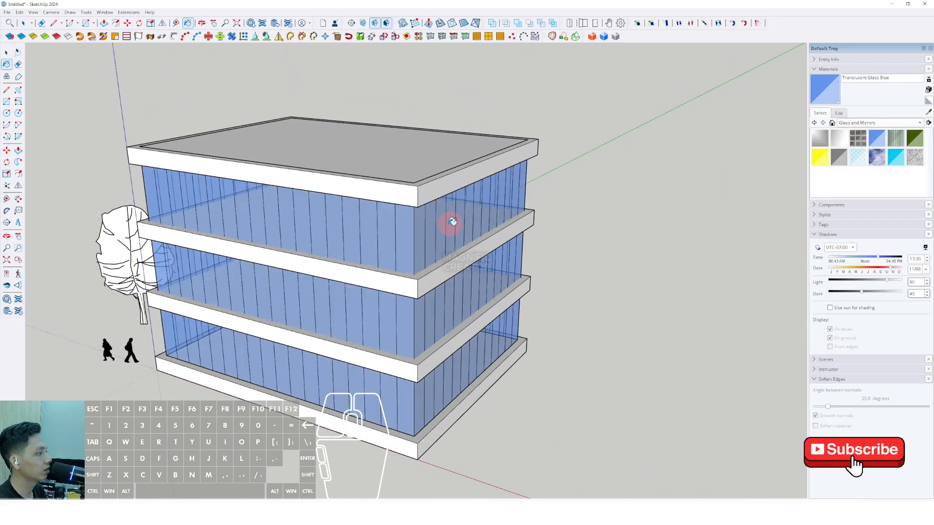
Step: Draw a rectangle covering the top slab's long front face, from corner to corner
scroll(501, 183, up, 5)
middle_drag(361, 183, 482, 152)
scroll(430, 258, down, 2)
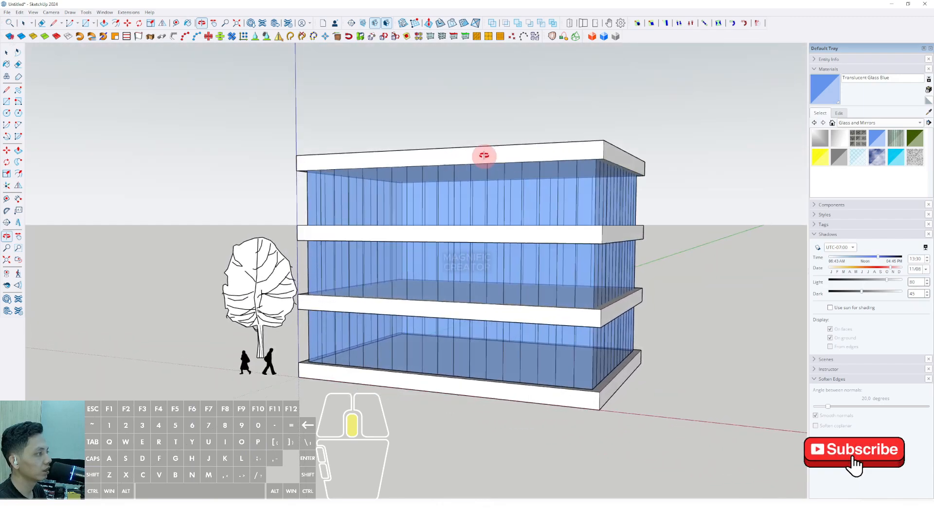
click(6, 103)
scroll(299, 146, up, 1)
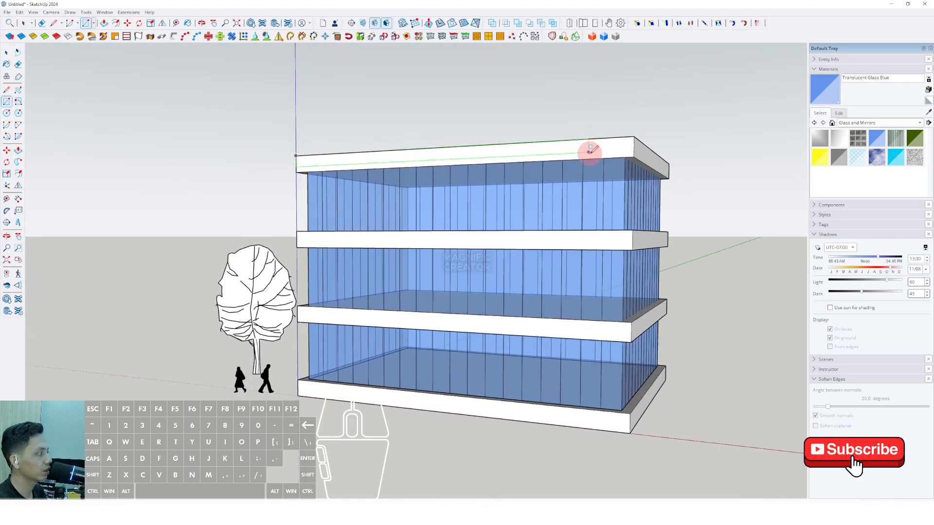
middle_drag(617, 163, 451, 133)
key(space)
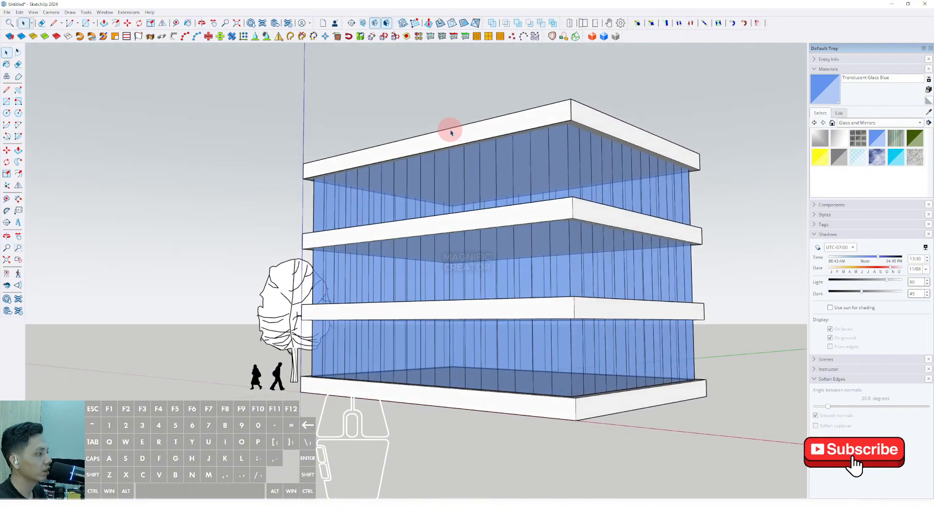
Step: Push/Pull the rectangle on the top slab's front face outward to form a roof overhang
click(433, 141)
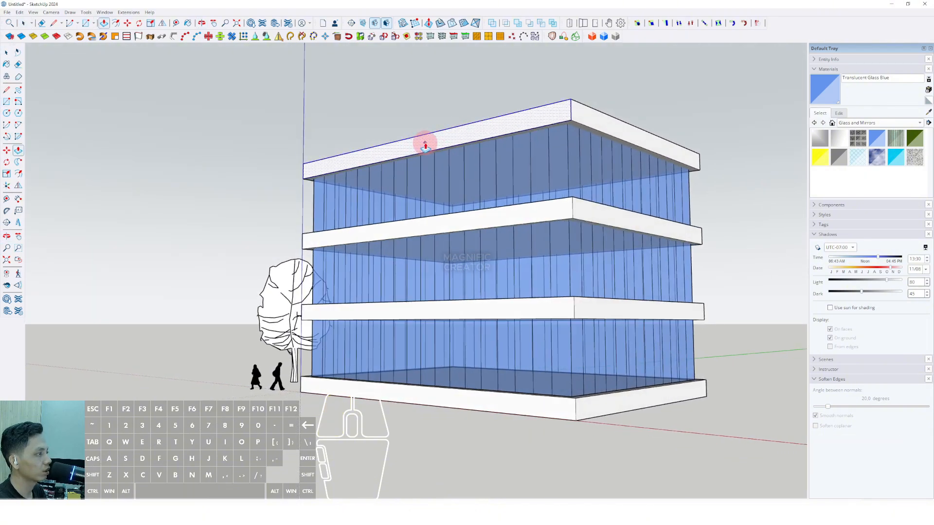
click(425, 145)
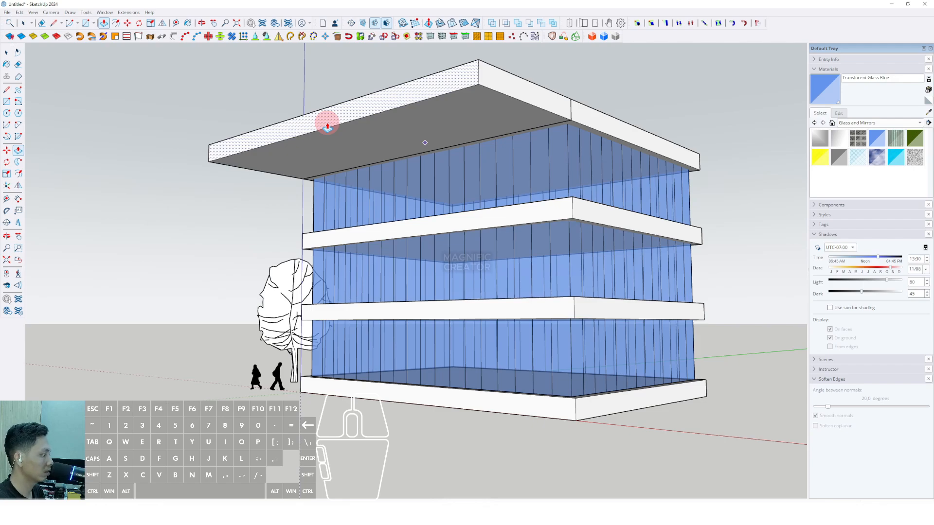
click(328, 127)
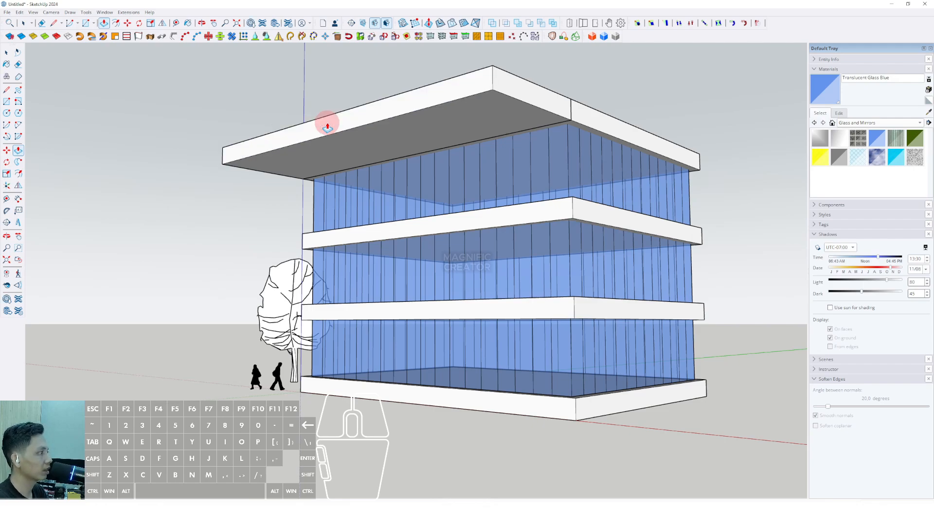
key(space)
Step: Move the vertical corner edge at the overhang's far end back close to the slab face, tapering the overhang into a wedge
scroll(494, 79, up, 5)
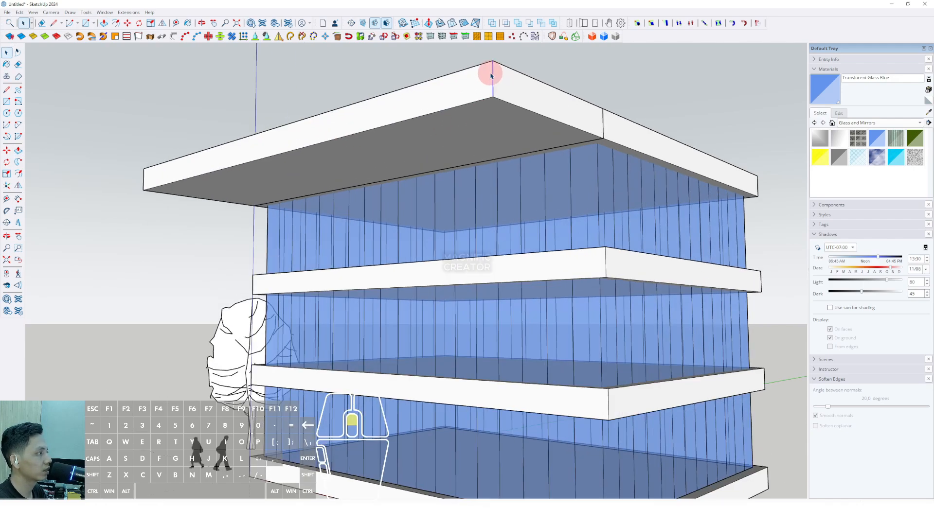
click(7, 152)
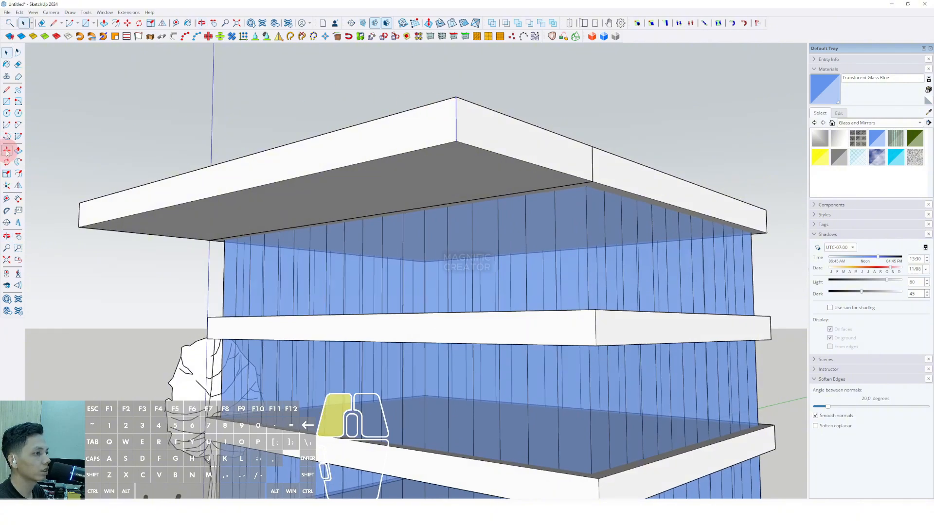
click(457, 144)
key(shift)
scroll(480, 147, up, 2)
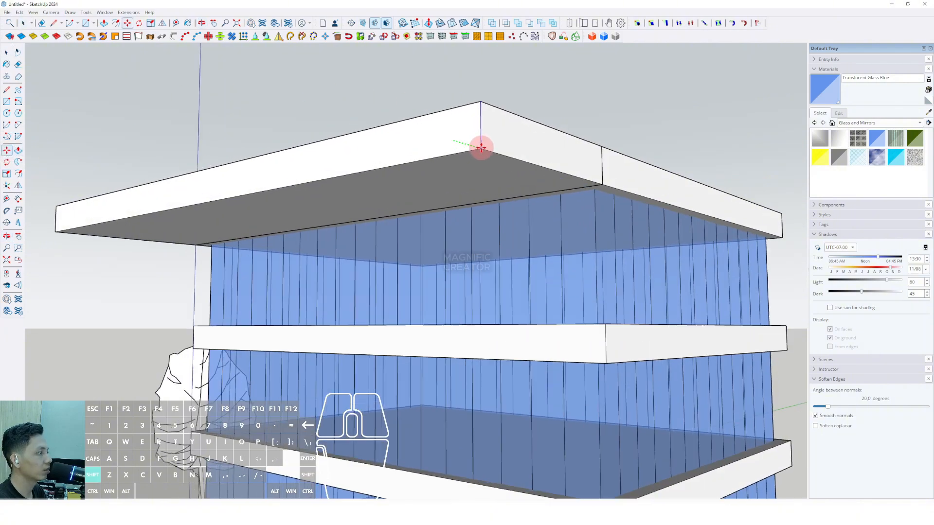
click(596, 182)
scroll(565, 173, down, 3)
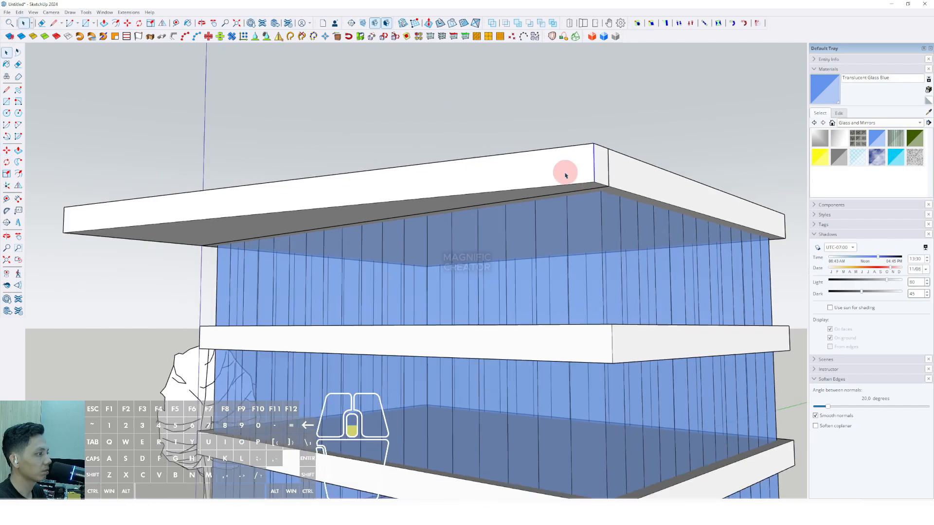
Step: Select all connected geometry of the tapered roof overhang and make it a group
shift+middle_drag(379, 175, 431, 93)
triple_click(329, 126)
right_click(329, 125)
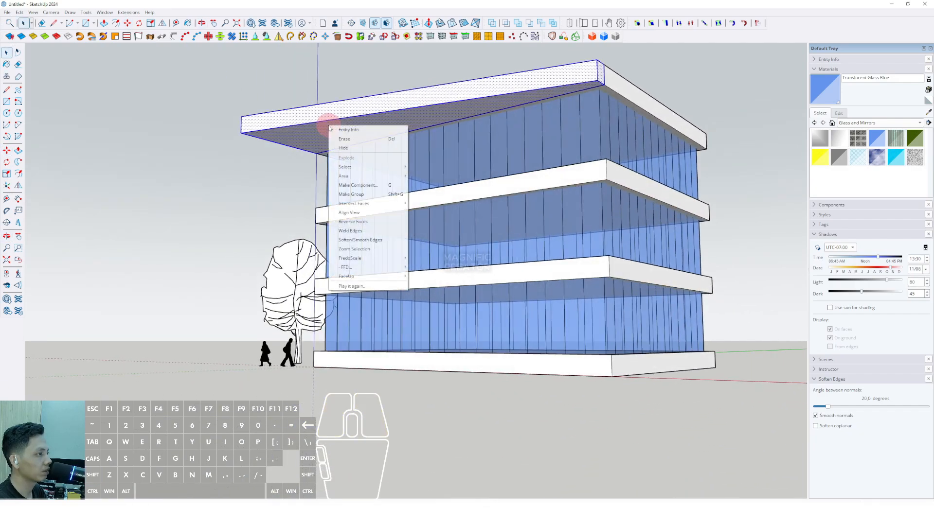
click(347, 194)
Step: Draw a narrow rotated rectangle on the overhang's underside, along its short side edge from the outer corner to the slab corner
scroll(343, 211, up, 1)
middle_drag(343, 211, 296, 125)
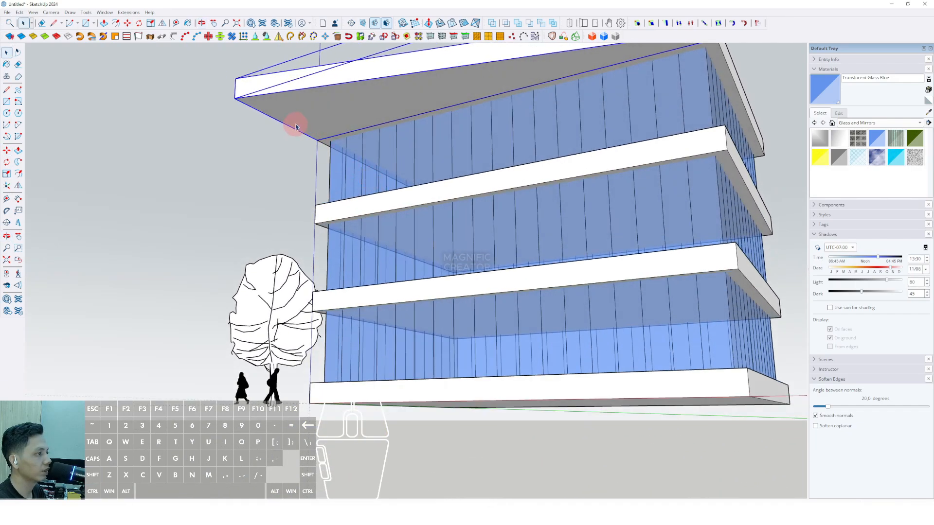
scroll(334, 97, up, 2)
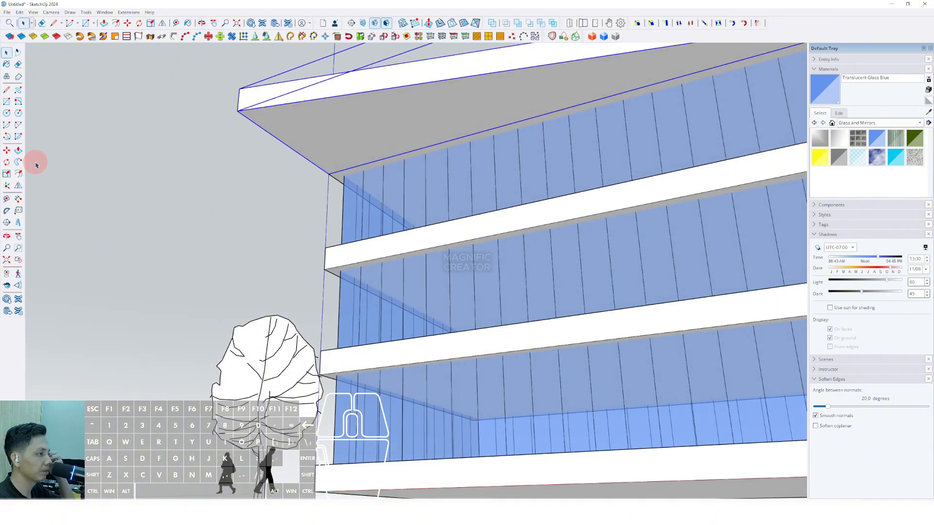
mouse_move(258, 178)
middle_down()
mouse_move(280, 186)
mouse_move(272, 181)
middle_up()
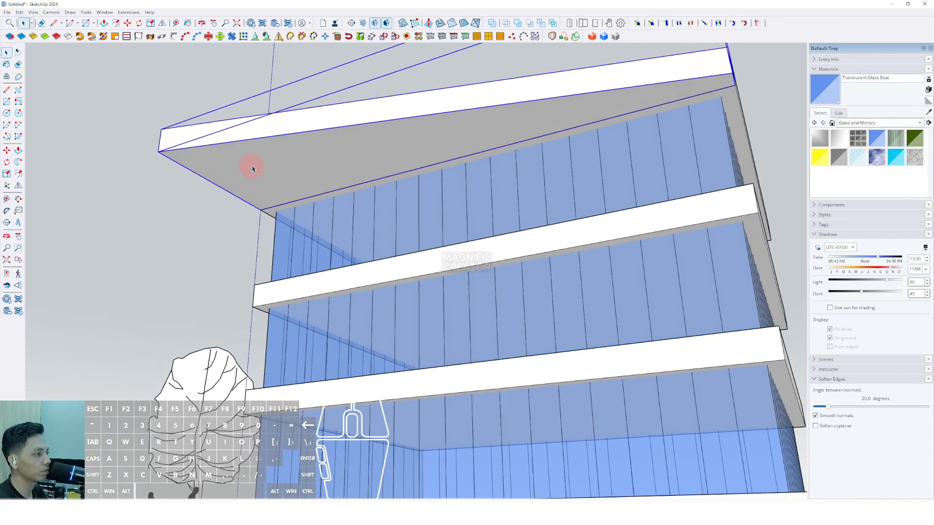
scroll(238, 158, up, 3)
middle_drag(226, 150, 314, 224)
click(174, 165)
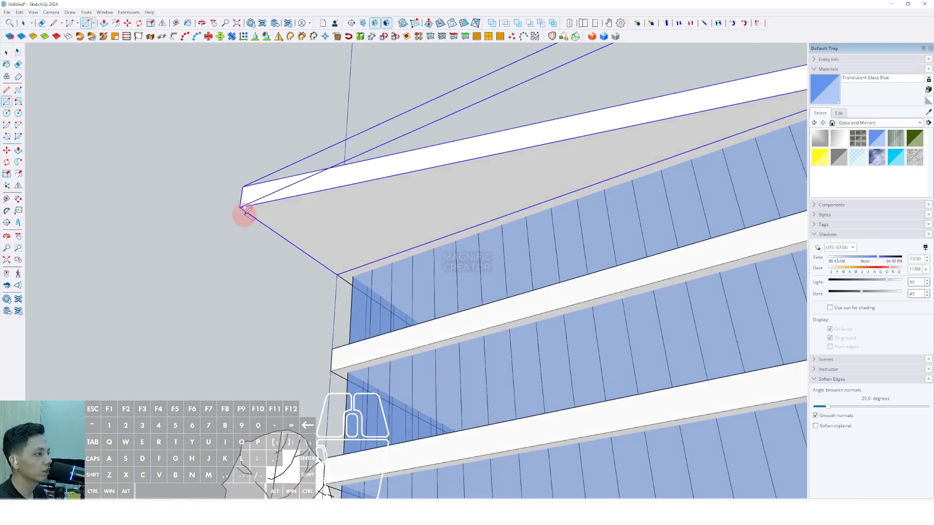
click(18, 101)
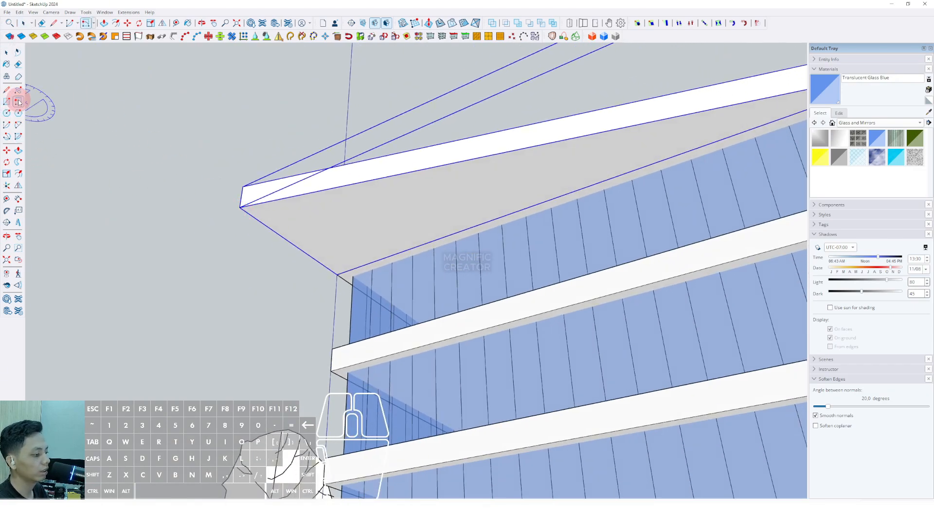
middle_drag(346, 208, 342, 167)
click(243, 183)
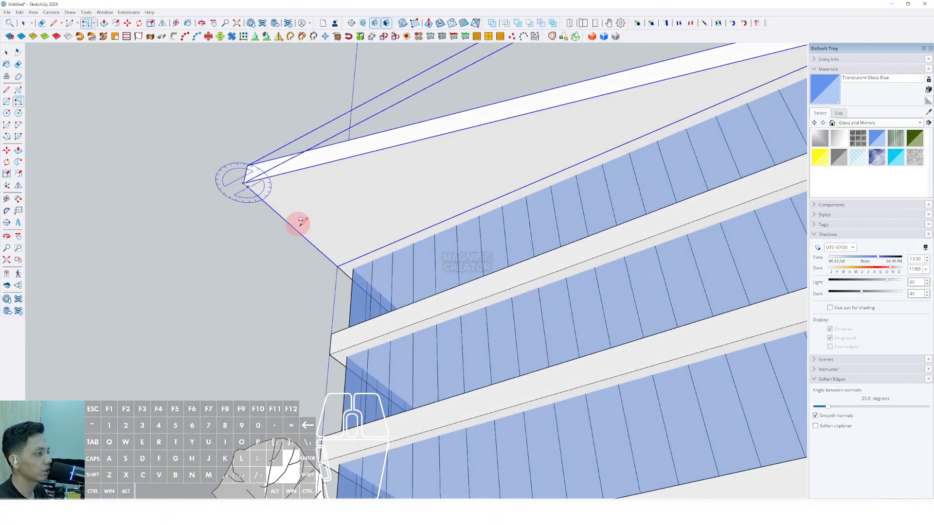
click(337, 267)
scroll(339, 264, up, 2)
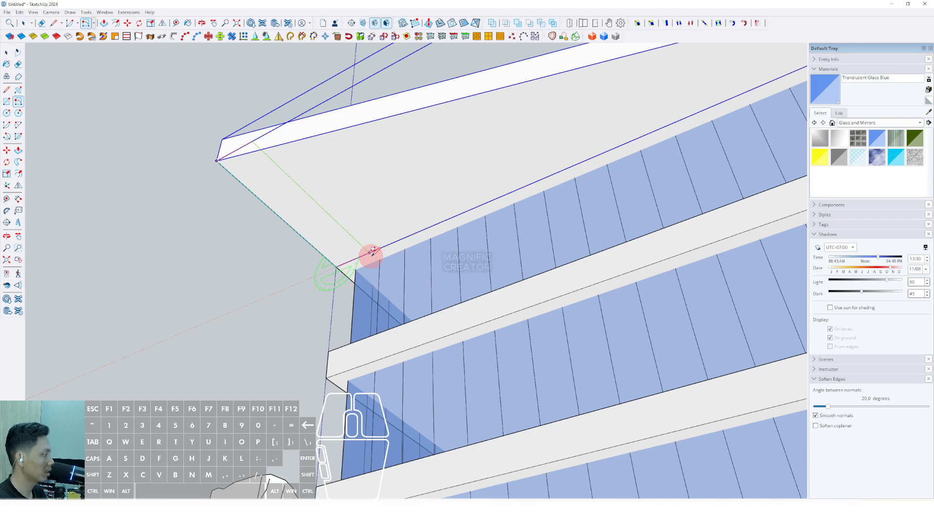
click(372, 251)
key(space)
Step: Draw a line along the overhang's underside edge across the narrow rectangle, ending at the overhang's outer corner
scroll(248, 148, up, 5)
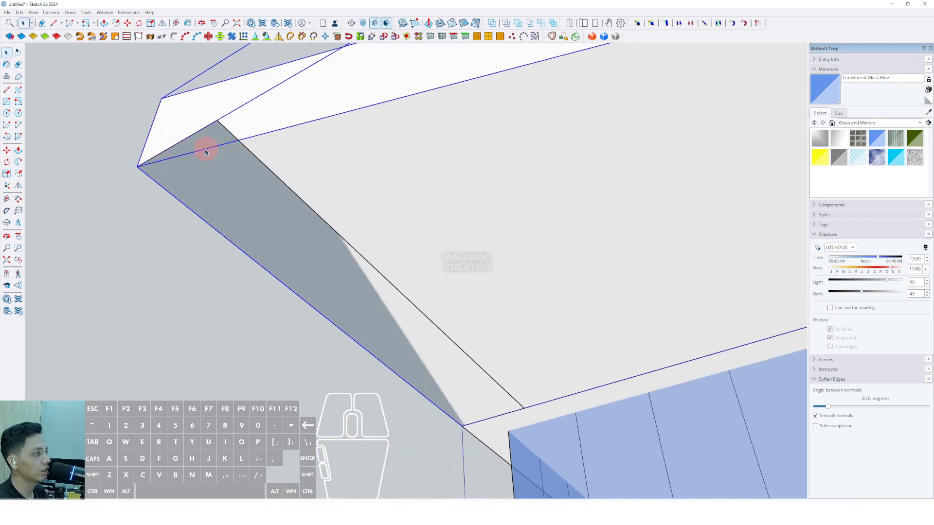
click(62, 115)
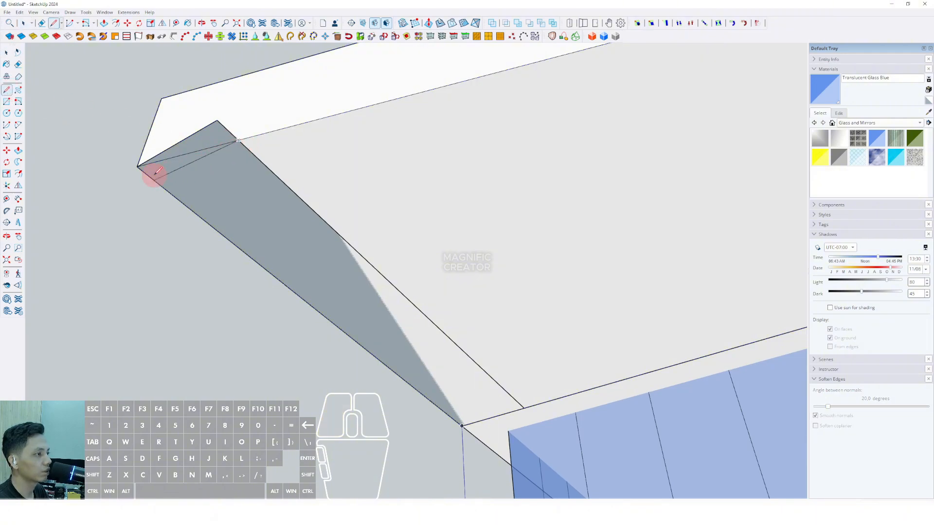
click(138, 167)
key(space)
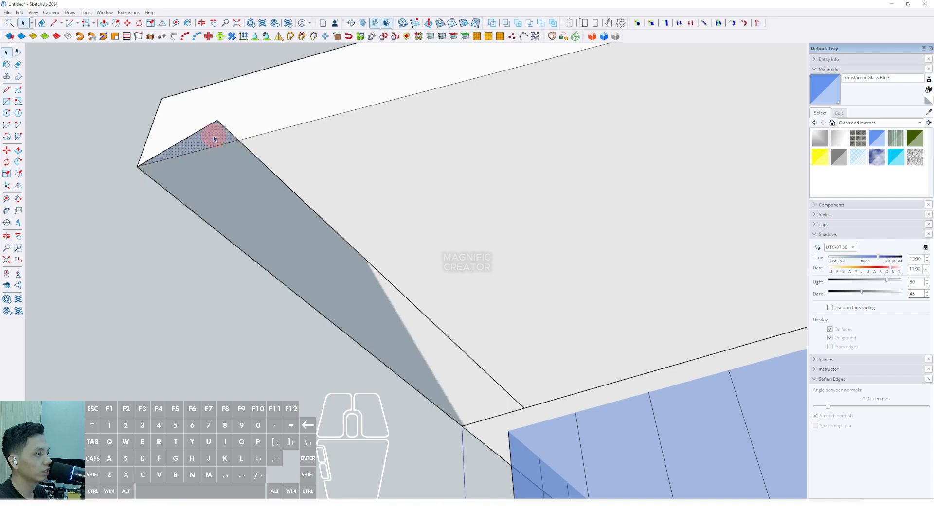
Step: Erase the small triangular face and its two leftover edges projecting beyond the roof overhang
right_click(215, 140)
click(231, 151)
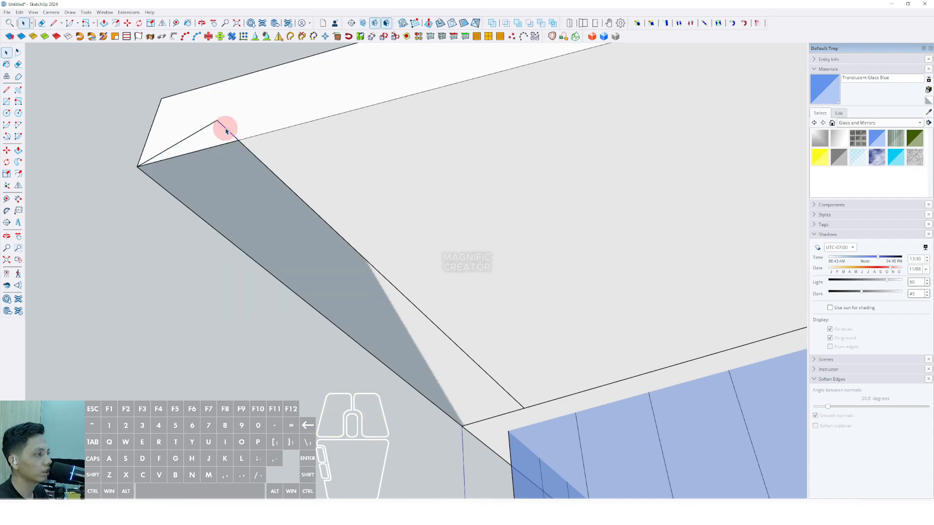
right_click(226, 130)
click(241, 146)
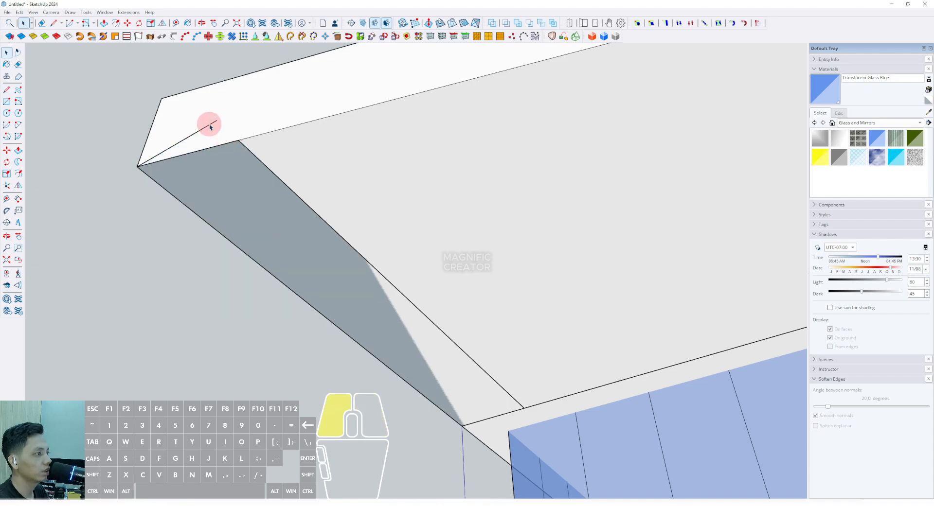
right_click(210, 127)
click(221, 144)
Step: Push/Pull the narrow strip beneath the overhang down to the base slab's top, forming a full-height support wall
mouse_move(220, 144)
middle_down()
mouse_move(273, 225)
mouse_move(236, 135)
mouse_move(156, 117)
middle_up()
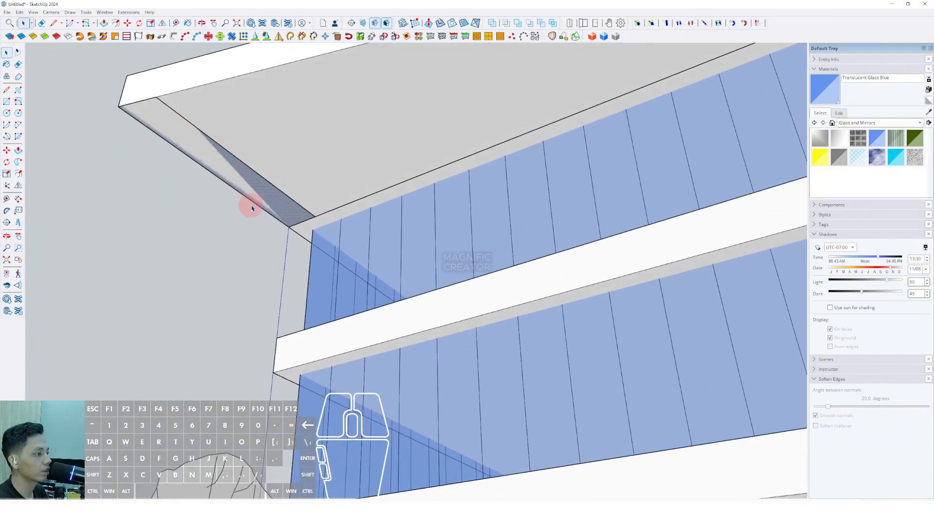
middle_drag(251, 208, 192, 159)
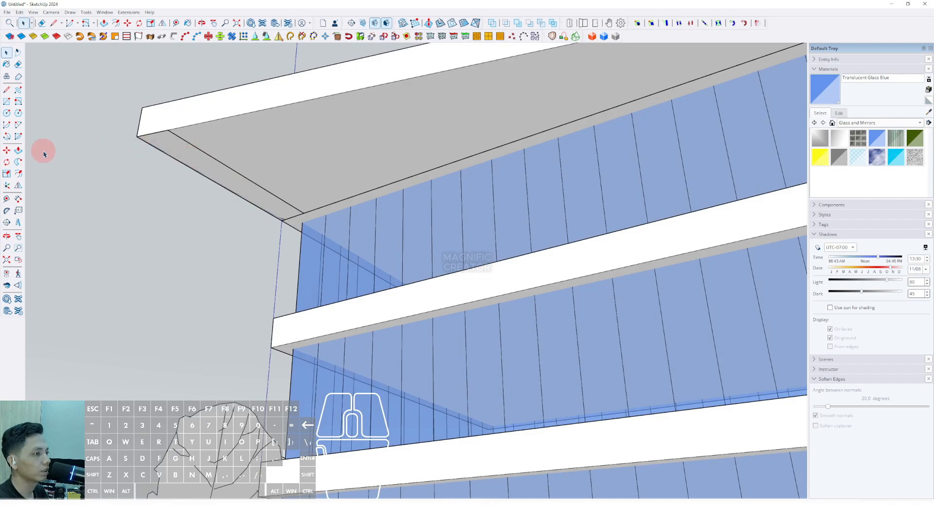
click(18, 151)
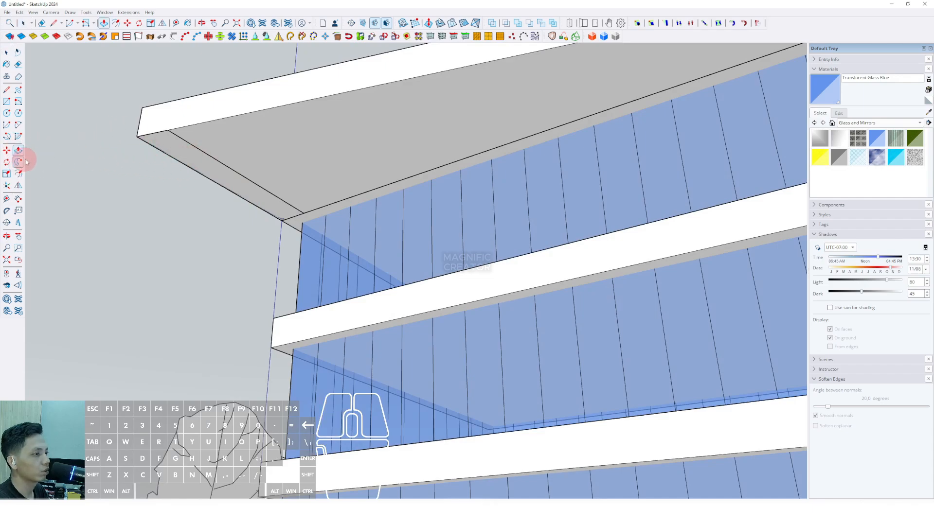
scroll(197, 212, down, 10)
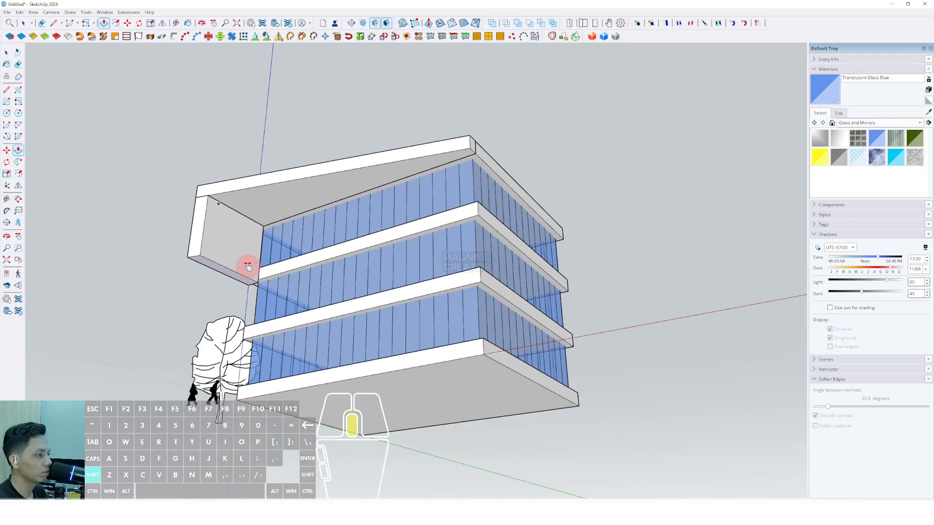
scroll(242, 289, up, 2)
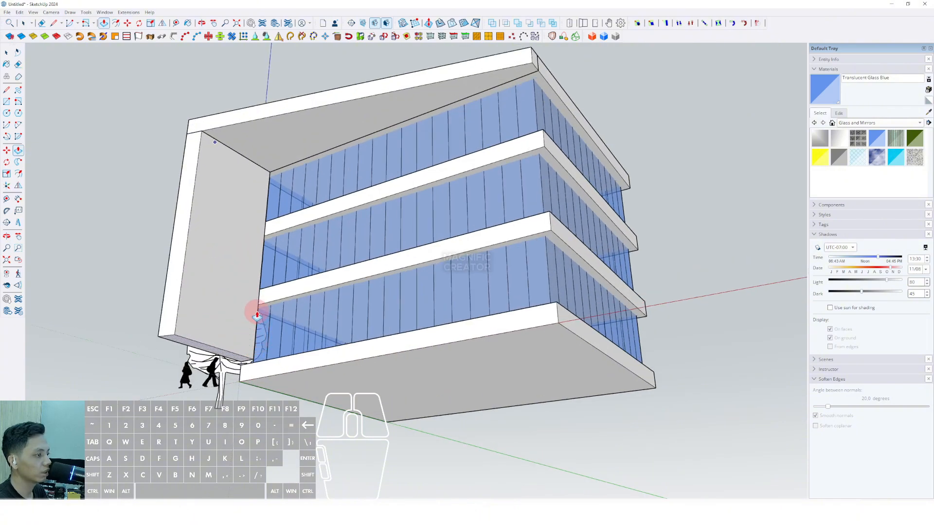
click(268, 360)
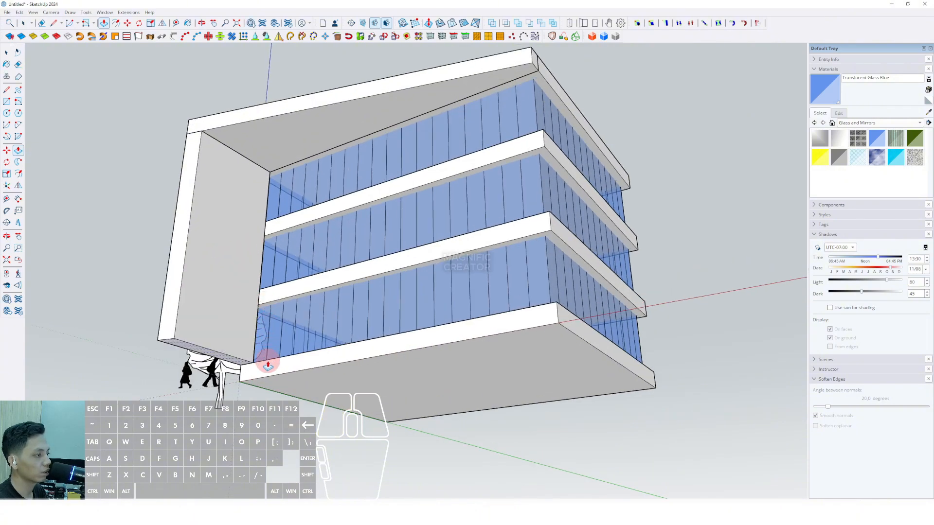
Step: Move the short bottom edge at the support wall's outer end in toward the building to slant the wall
middle_drag(174, 351, 187, 373)
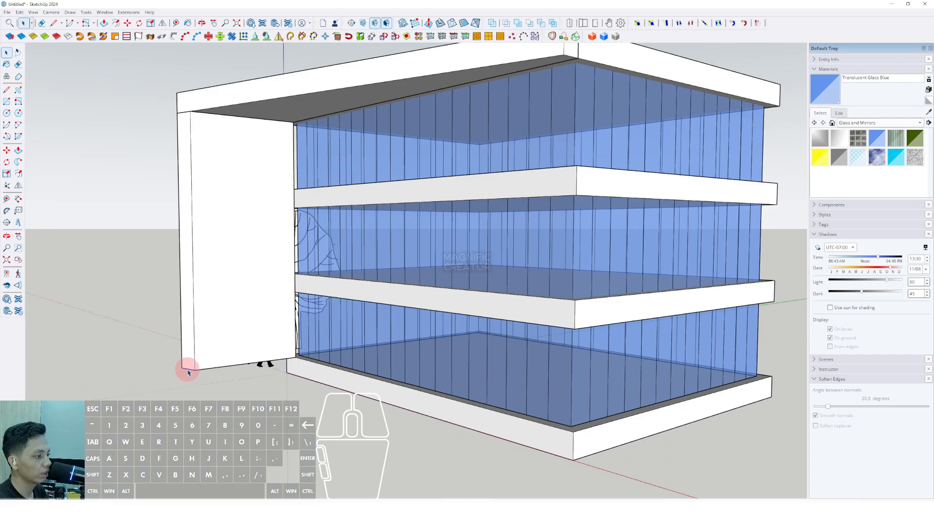
scroll(188, 372, up, 4)
click(195, 386)
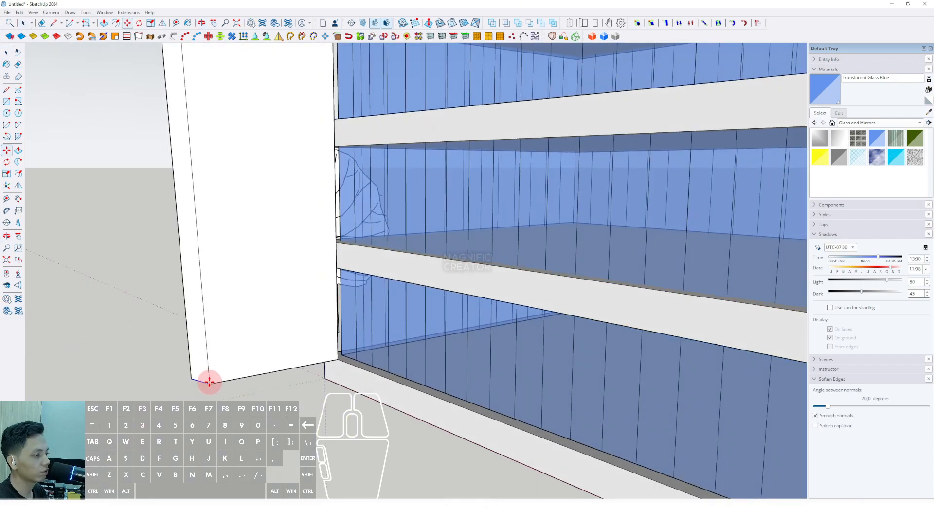
scroll(209, 382, down, 5)
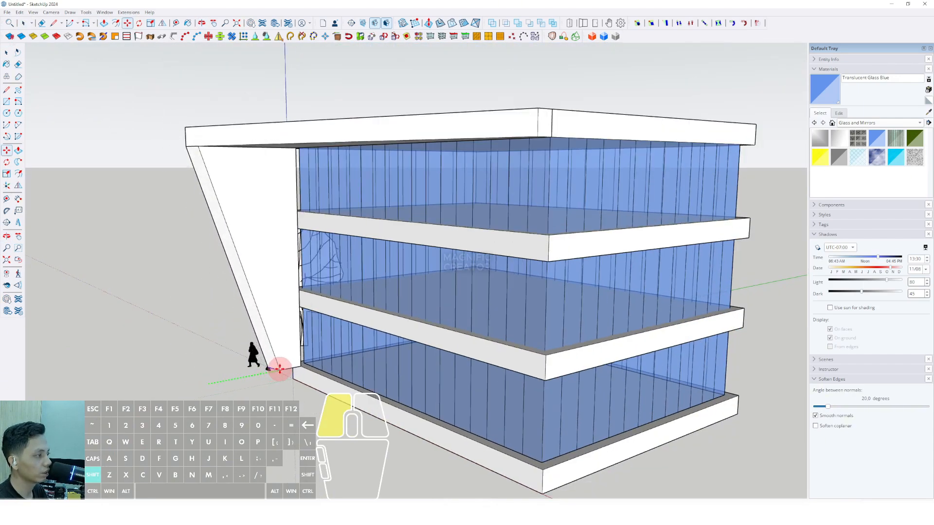
click(279, 369)
key(space)
Step: Move the wall's short bottom edge in to the base slab corner so the support tapers to a triangle
scroll(348, 365, down, 1)
middle_drag(348, 365, 404, 256)
scroll(404, 256, up, 3)
middle_drag(360, 317, 362, 268)
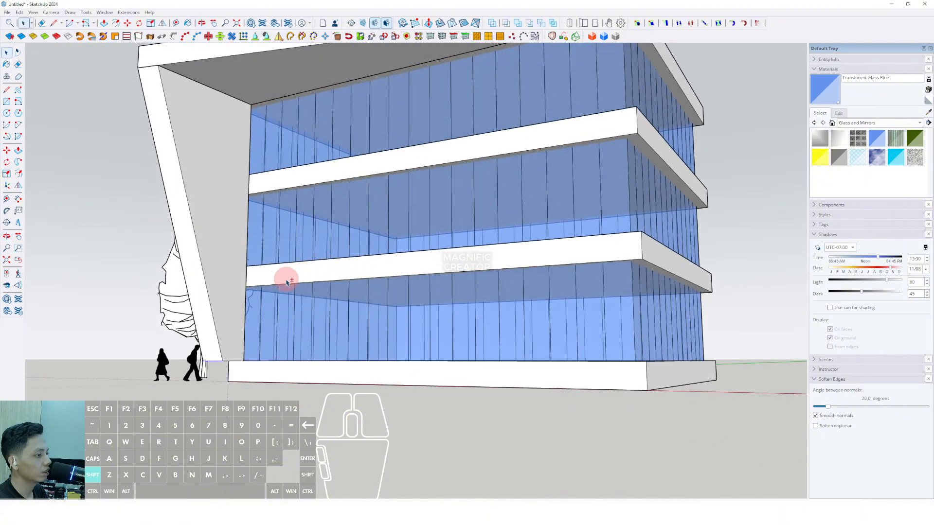
scroll(233, 360, down, 3)
scroll(252, 340, up, 4)
key(m)
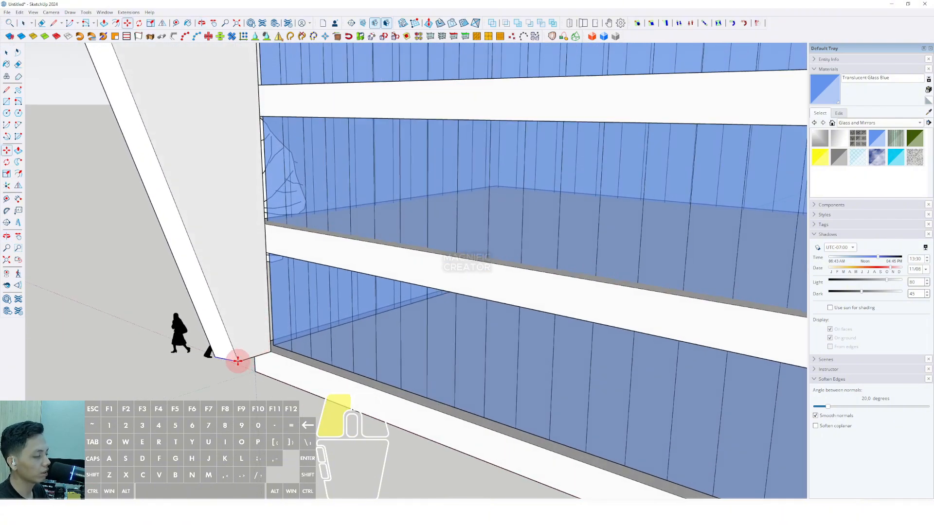
click(266, 351)
key(space)
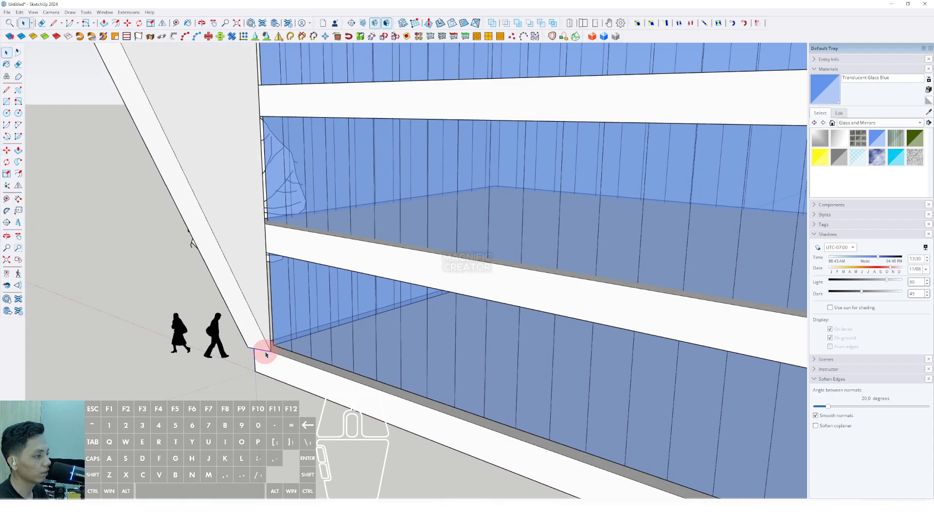
Step: Select all connected geometry of the triangular support wall and make it a group
scroll(263, 353, down, 4)
middle_drag(253, 281, 226, 207)
scroll(263, 248, up, 2)
click(223, 183)
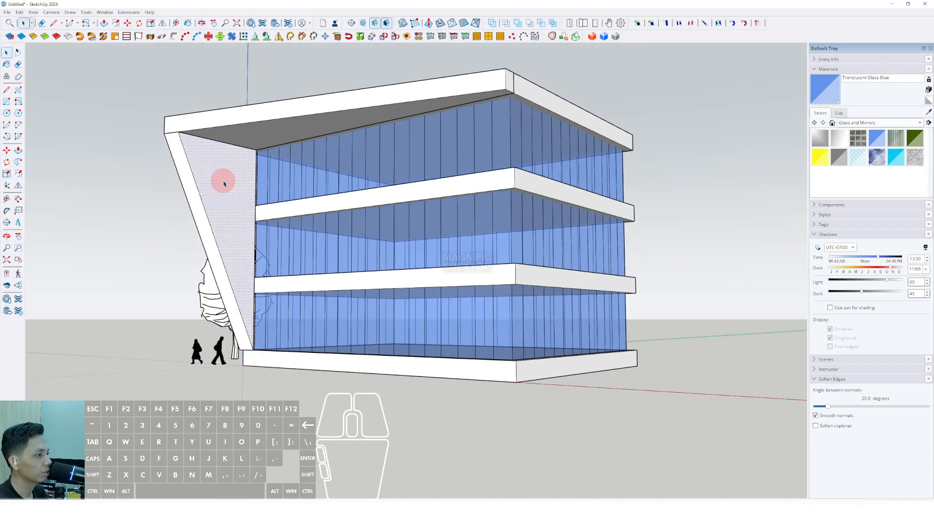
right_click(224, 183)
click(246, 250)
Step: Paint the roof overhang and the triangular support with the orange Color B04 from the Colors library
middle_drag(246, 250, 395, 277)
scroll(400, 225, down, 1)
scroll(381, 263, up, 2)
click(921, 123)
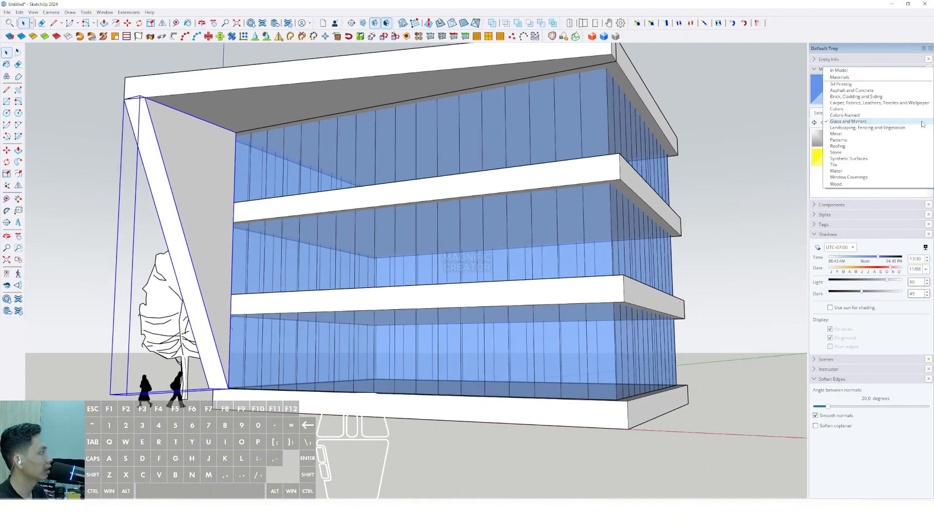
click(846, 121)
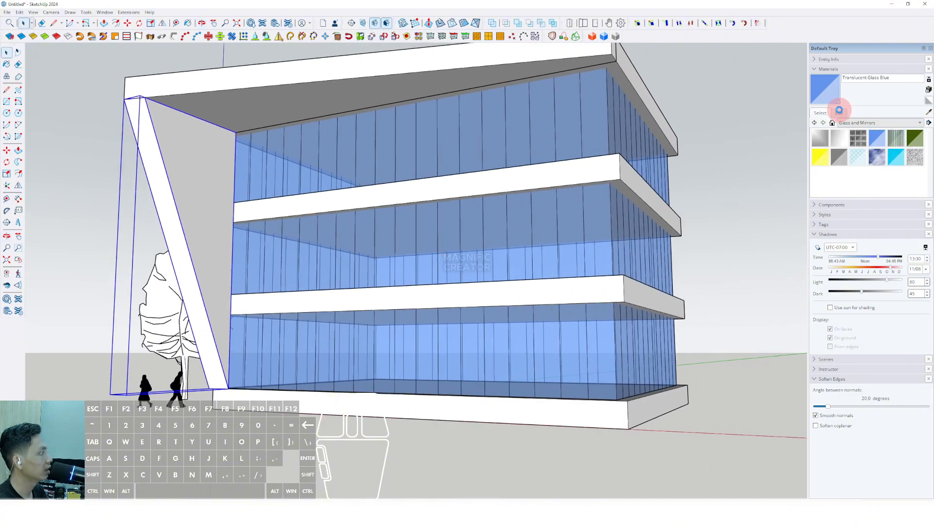
scroll(848, 165, down, 1)
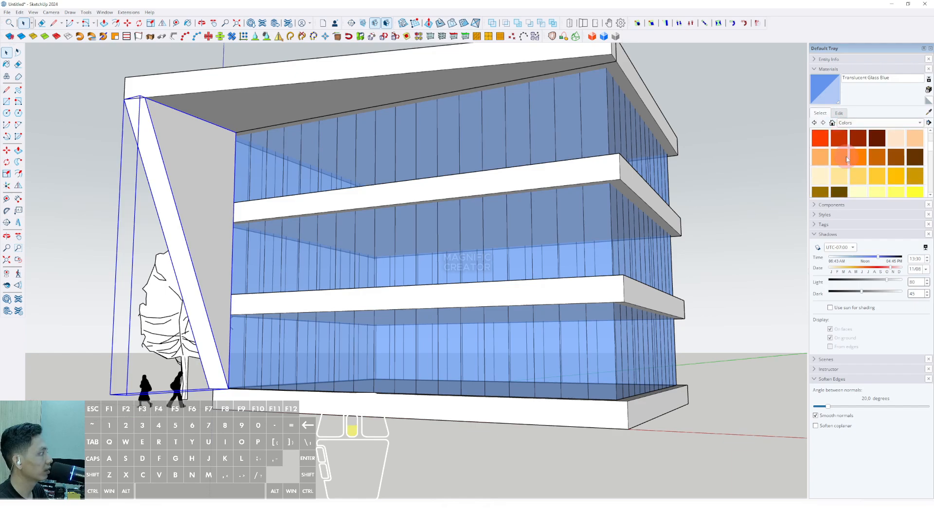
scroll(849, 168, up, 1)
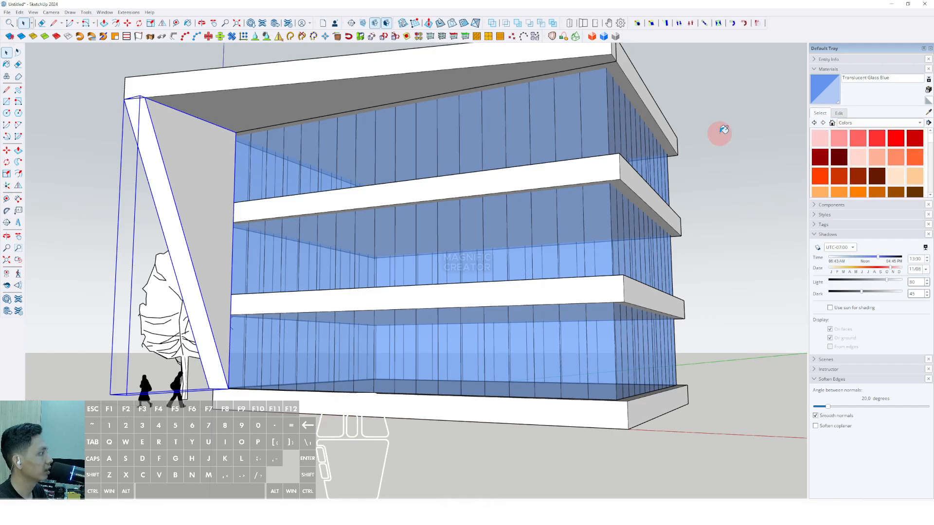
click(915, 157)
click(252, 91)
click(190, 168)
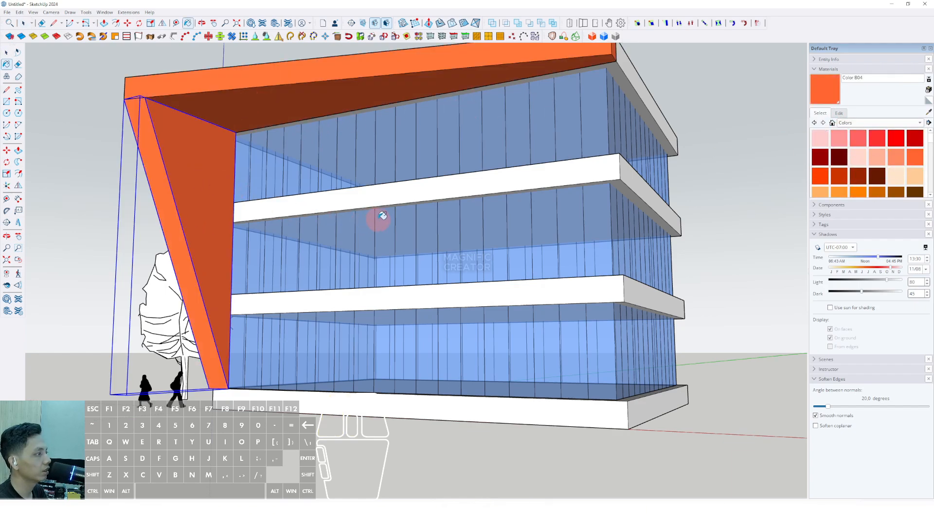
scroll(381, 216, down, 2)
key(space)
Step: Choose the dark grey Color M06 and open the top slab for editing with all its geometry selected
scroll(869, 162, down, 3)
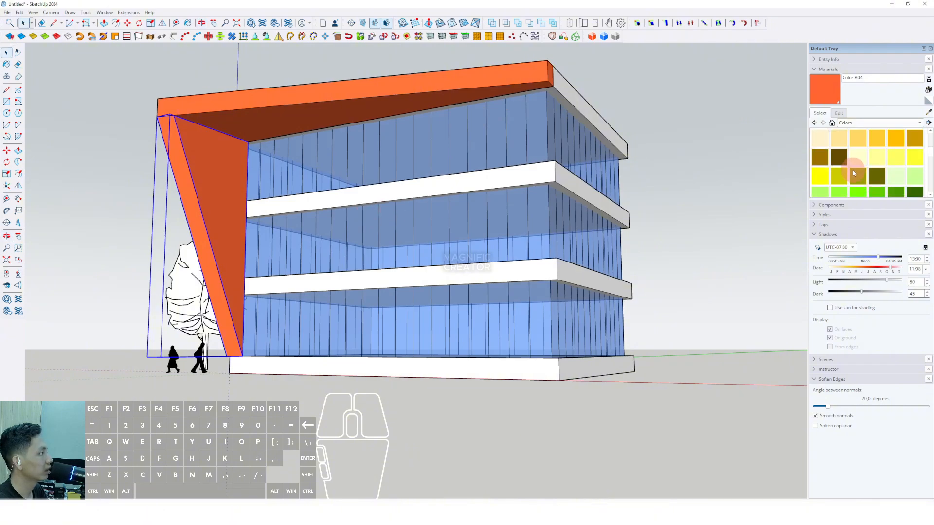
scroll(851, 173, down, 4)
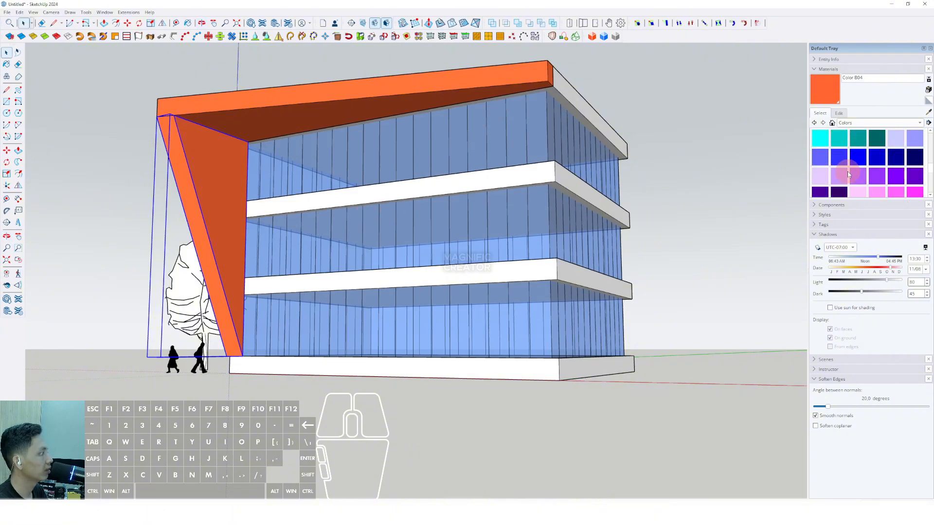
scroll(848, 174, down, 4)
click(828, 180)
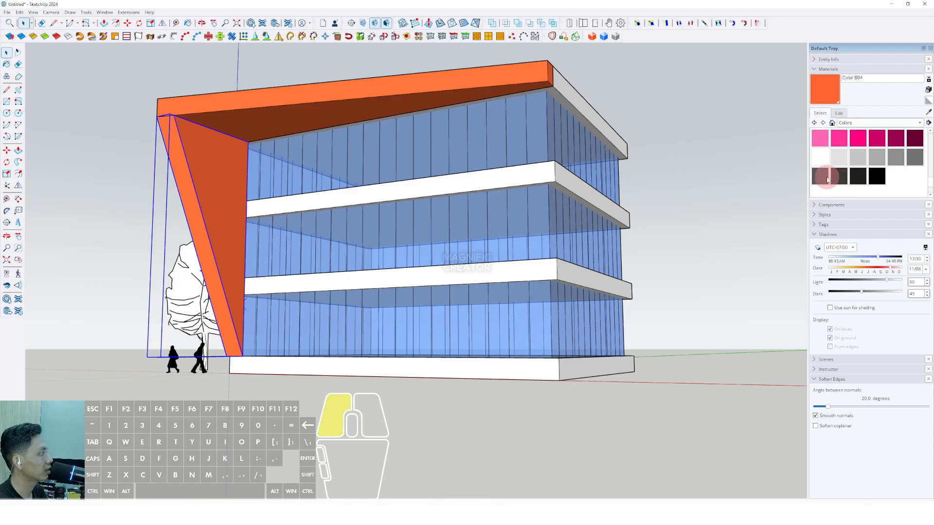
middle_drag(542, 132, 540, 142)
key(space)
triple_click(574, 100)
Step: Try to paint all of the selected slab geometry with Color M06, and undo the fill
key(b)
click(564, 96)
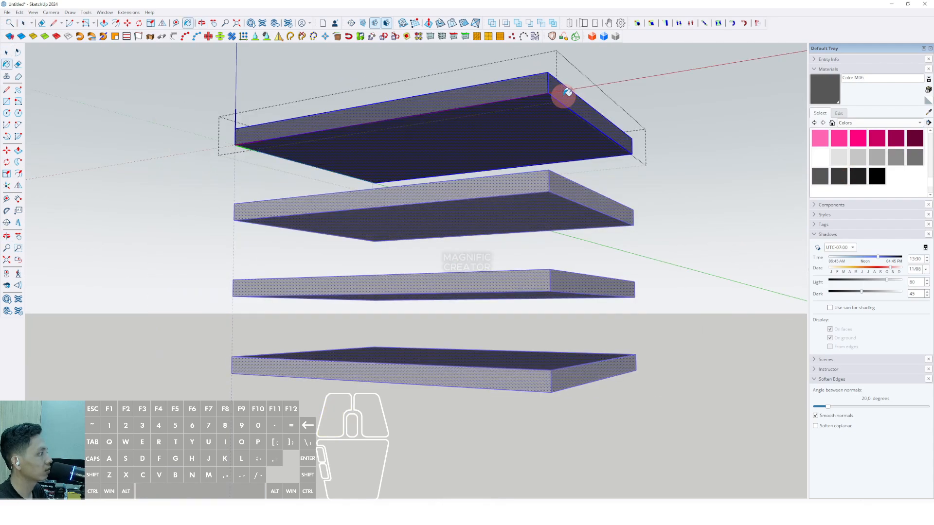
key(ctrl+z)
Step: Paint the opened slab's end face and front face with the darker grey Color M07
key(space)
click(565, 99)
key(b)
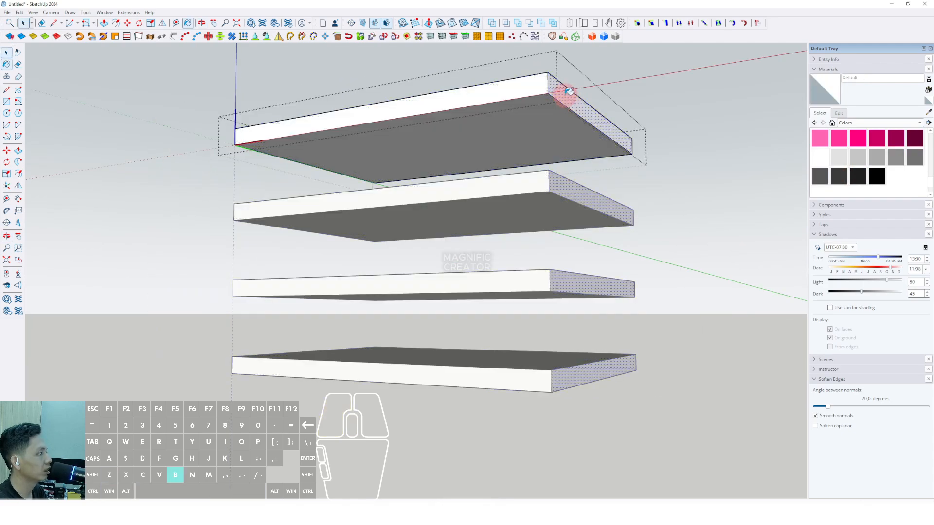
click(858, 180)
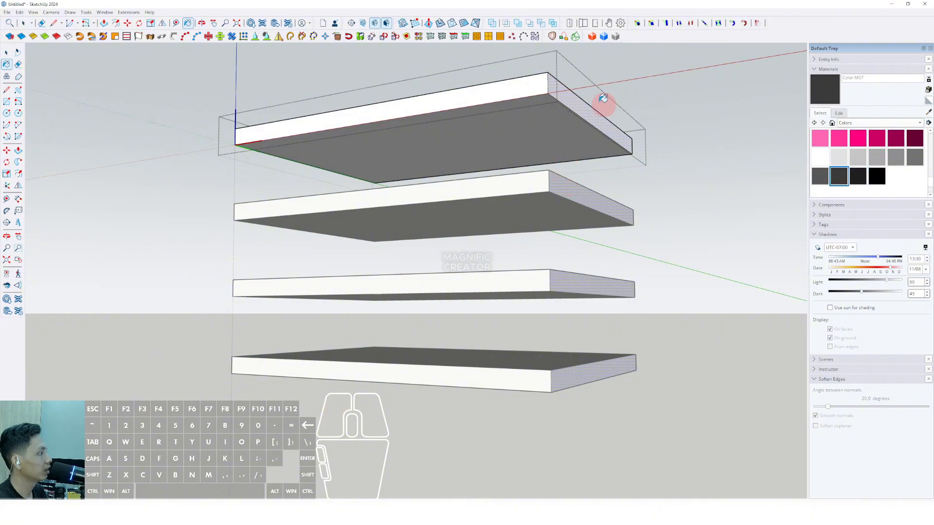
click(581, 104)
click(511, 94)
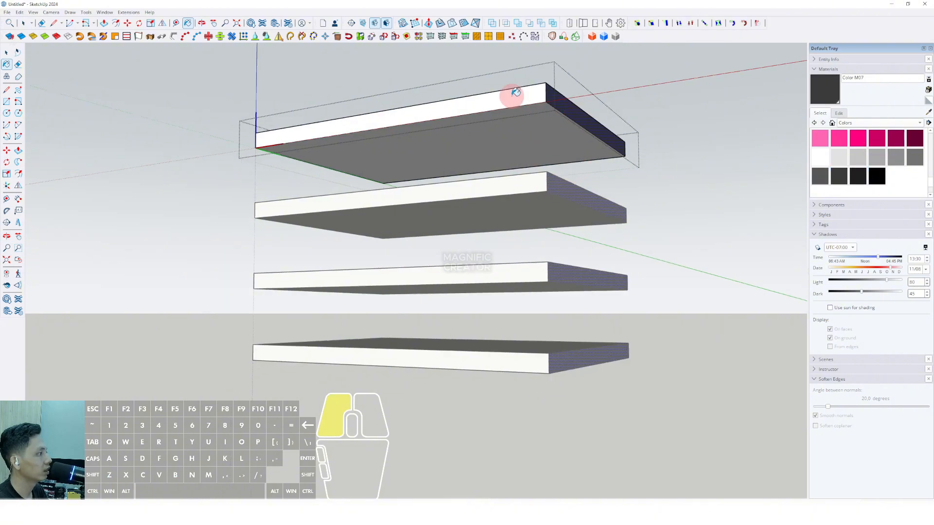
Step: Paint the opened slab's underside with Color M07 and finish editing the slab
middle_drag(510, 94, 538, 107)
key(space)
click(543, 112)
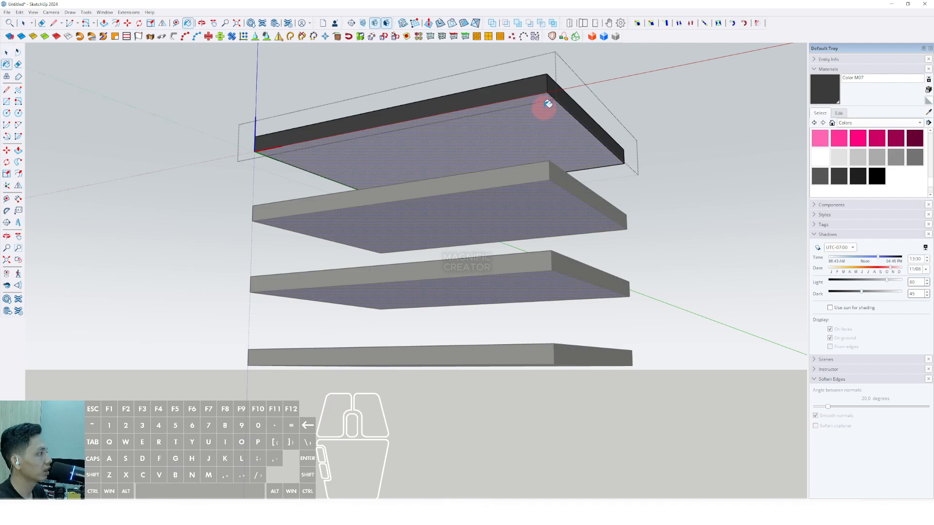
click(544, 108)
key(space)
scroll(543, 111, down, 1)
click(674, 83)
Step: Draw a rectangle on the front face of the second-lowest slab, spanning most of its length and its full height
scroll(504, 176, down, 1)
mouse_move(506, 178)
middle_down()
mouse_move(525, 216)
mouse_move(490, 244)
mouse_move(564, 202)
middle_up()
scroll(490, 244, up, 4)
scroll(518, 222, up, 1)
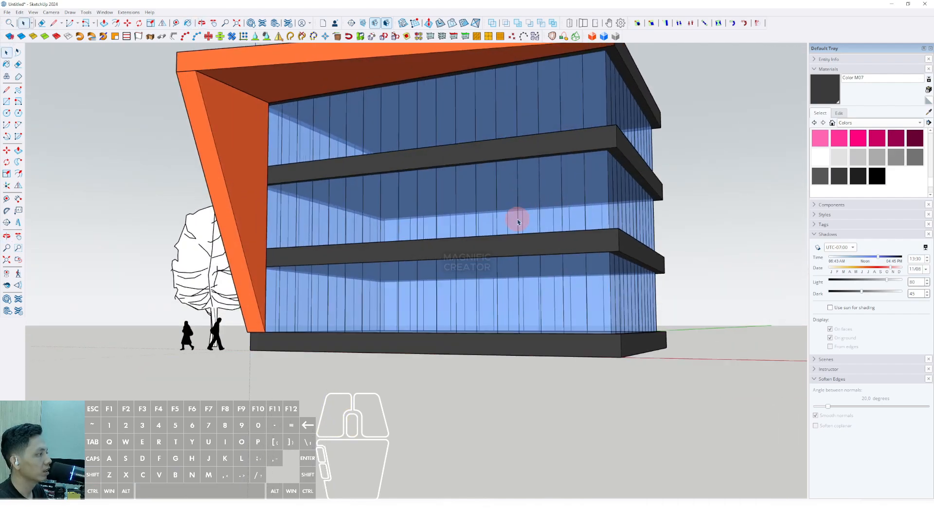
shift+middle_drag(517, 222, 504, 255)
scroll(513, 305, up, 1)
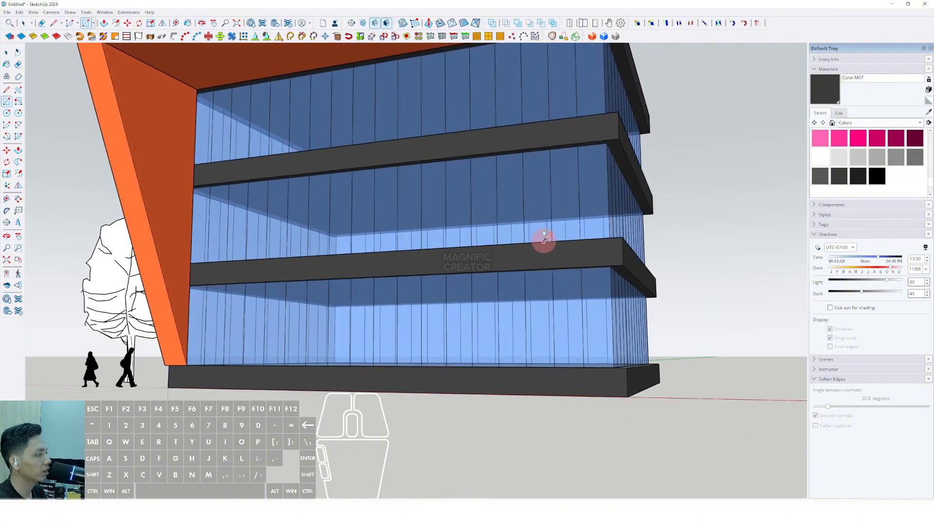
scroll(425, 254, down, 3)
key(f)
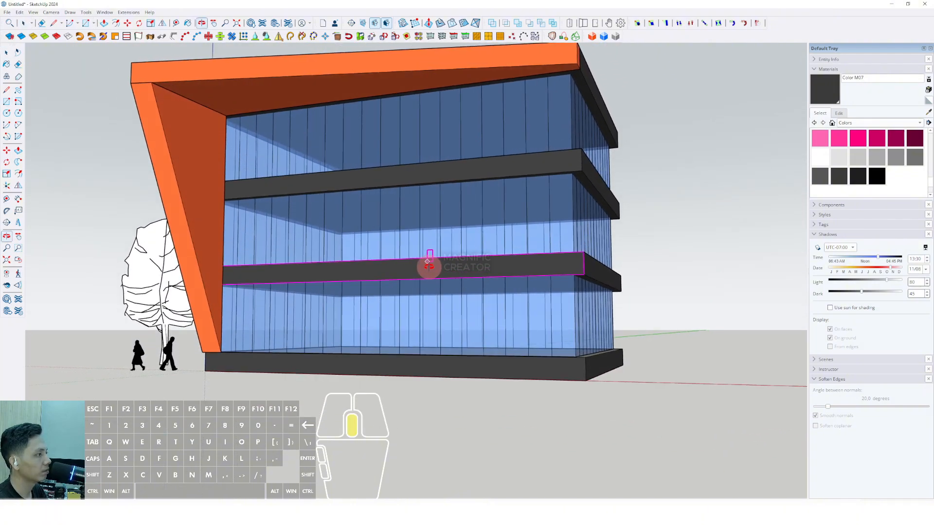
scroll(452, 259, up, 2)
middle_drag(452, 259, 459, 261)
scroll(568, 251, up, 2)
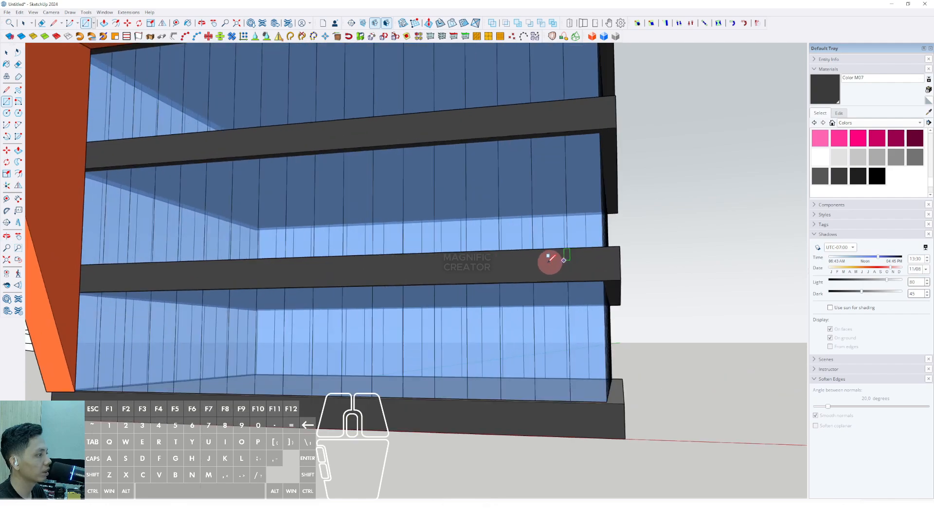
middle_drag(550, 263, 508, 270)
scroll(334, 283, down, 3)
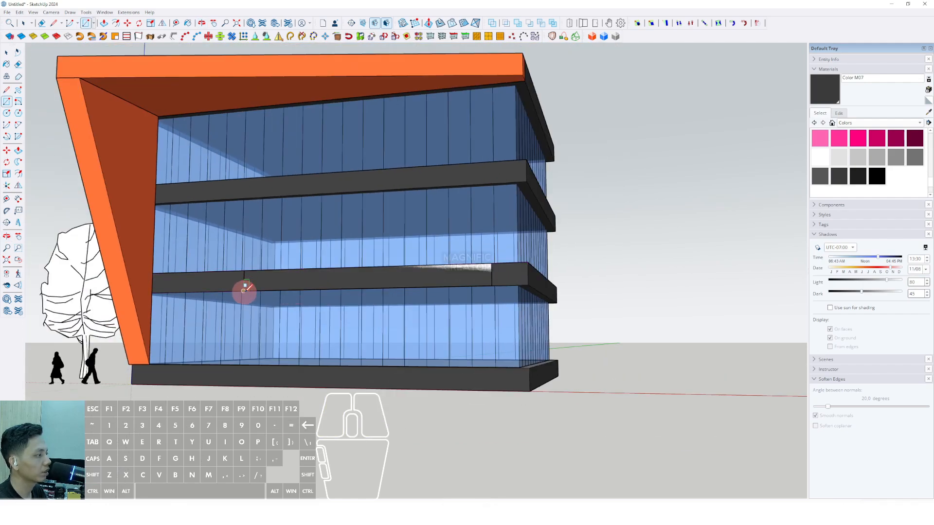
Step: Push/Pull the rectangle on the slab's front face outward to form a projecting canopy
middle_drag(244, 288, 286, 351)
scroll(375, 284, up, 5)
key(space)
click(393, 251)
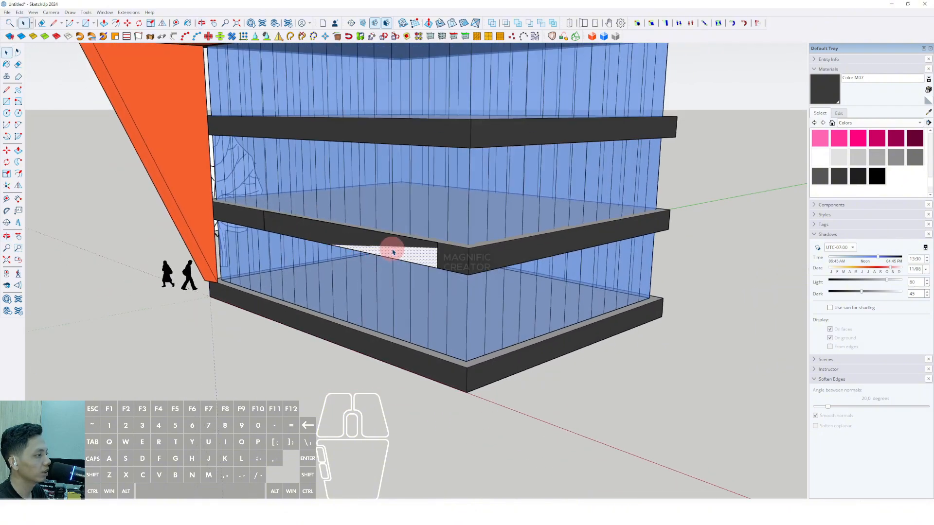
click(402, 247)
scroll(403, 247, down, 2)
scroll(292, 292, down, 2)
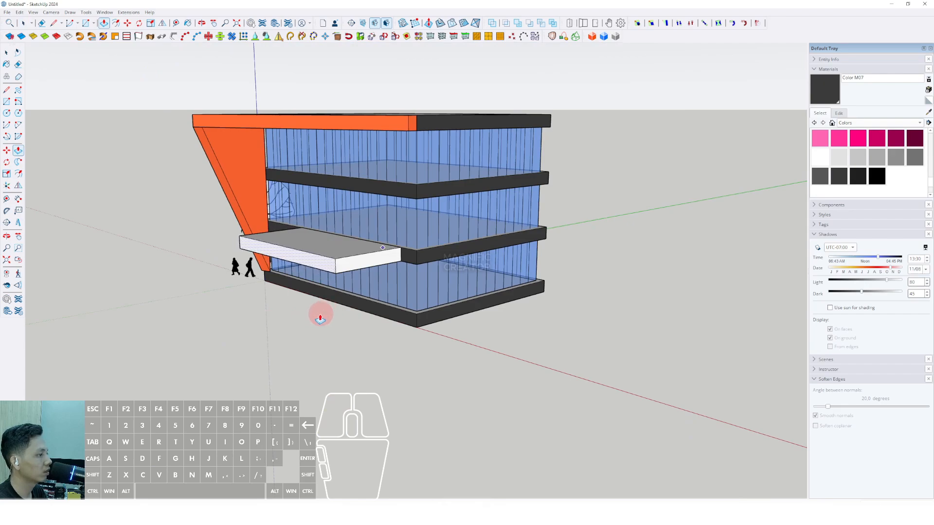
Step: Move the canopy's outer vertical corner edge, at the end away from the orange support, inward toward the building
middle_drag(324, 317, 359, 309)
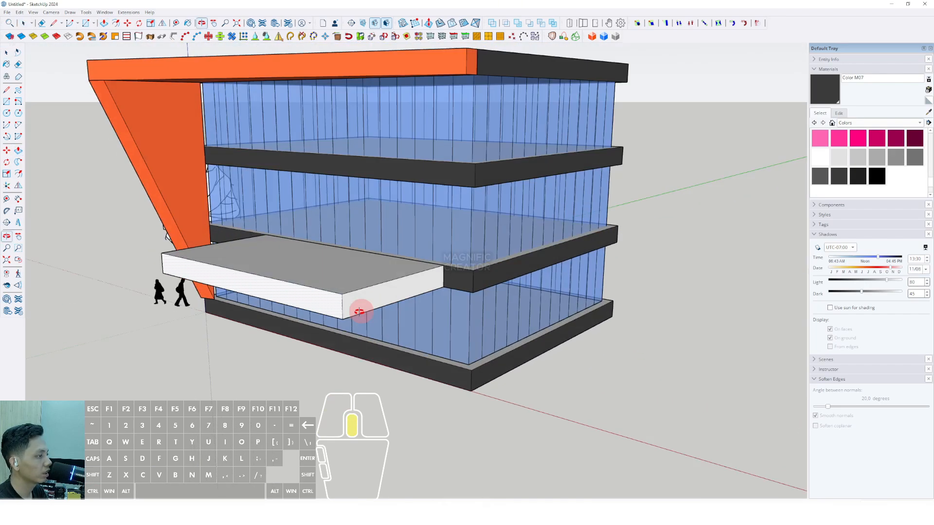
scroll(325, 316, up, 5)
key(space)
click(331, 312)
scroll(331, 312, up, 2)
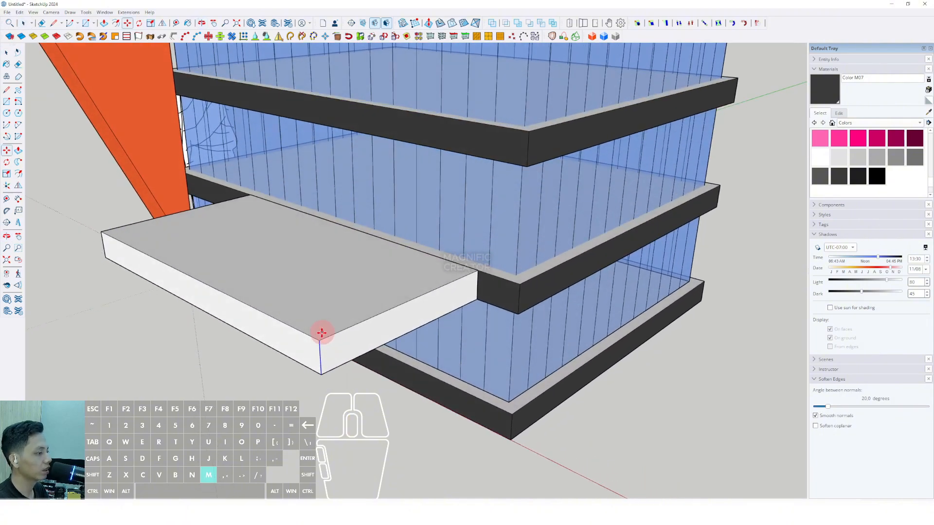
click(321, 340)
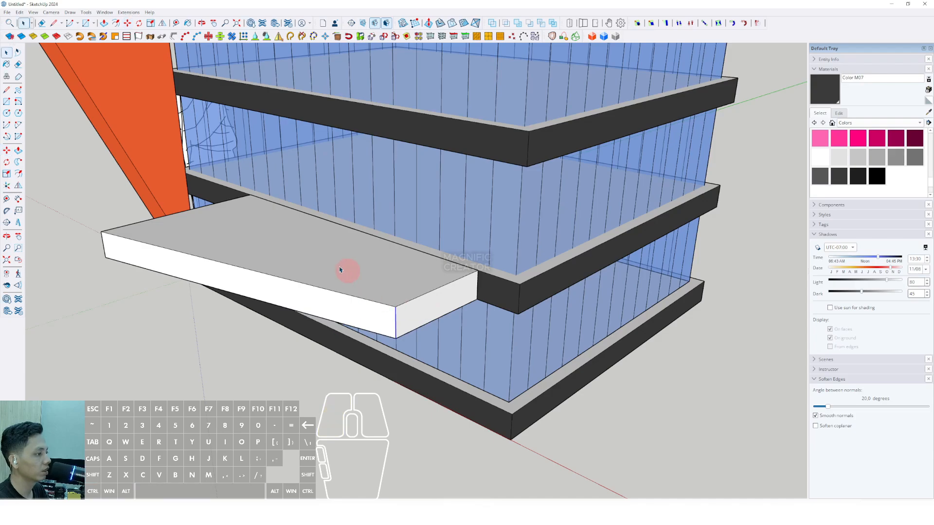
Step: Move the canopy's outer vertical corner edge beside the orange support further outward to strengthen the taper
scroll(341, 270, down, 4)
middle_drag(340, 270, 243, 129)
shift+middle_drag(349, 246, 496, 248)
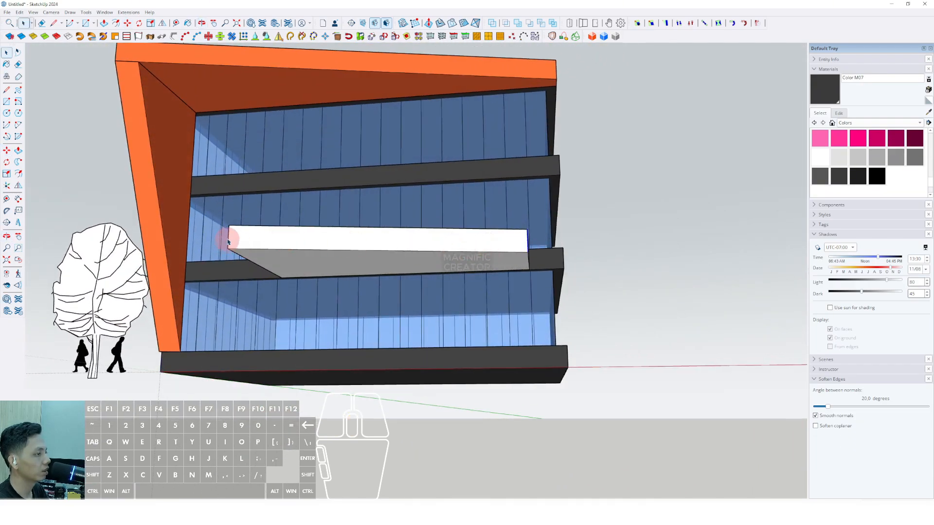
middle_drag(314, 232, 229, 288)
scroll(293, 336, up, 5)
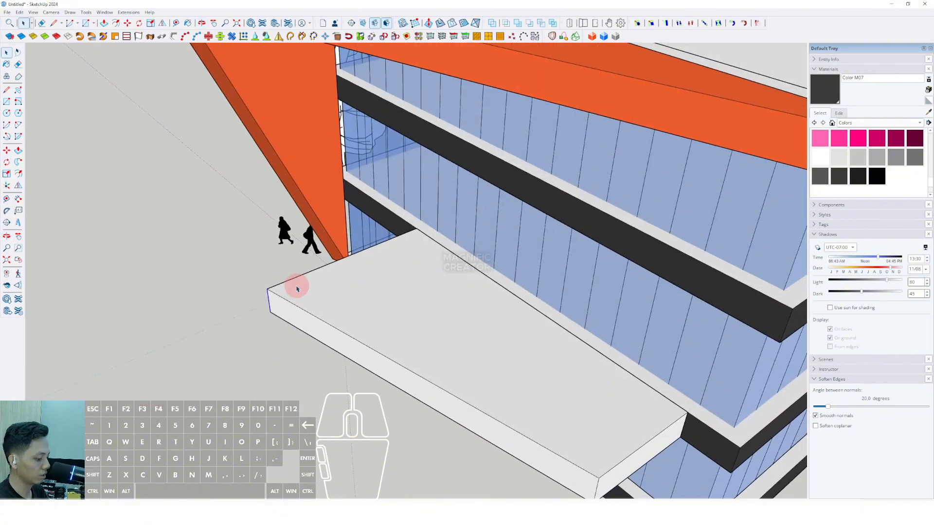
scroll(268, 297, up, 3)
key(m)
scroll(249, 295, down, 4)
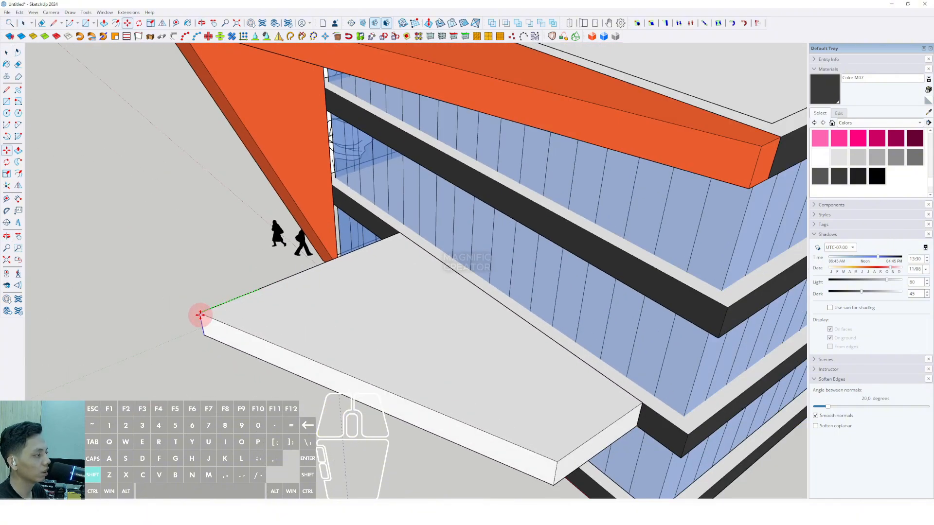
middle_drag(204, 316, 370, 256)
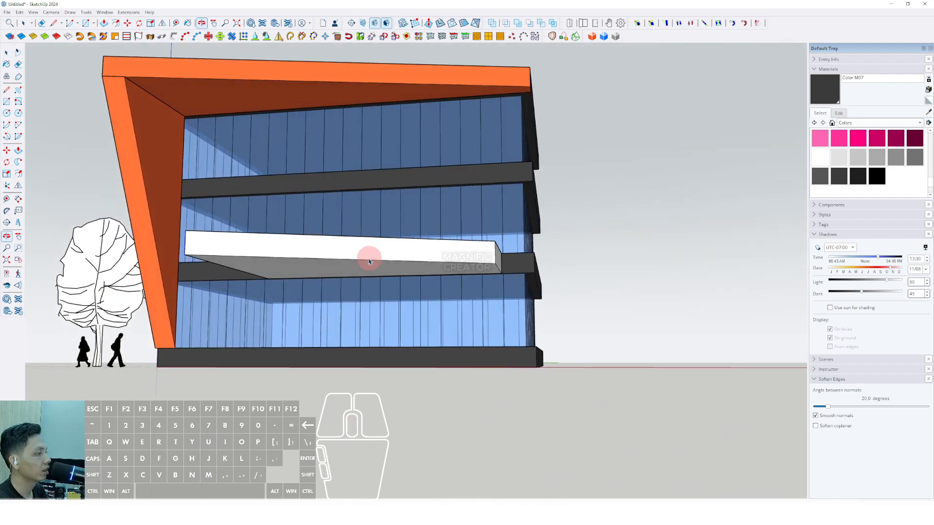
Step: Select the whole tapered canopy and make it a group
key(space)
click(353, 248)
right_click(352, 249)
click(373, 318)
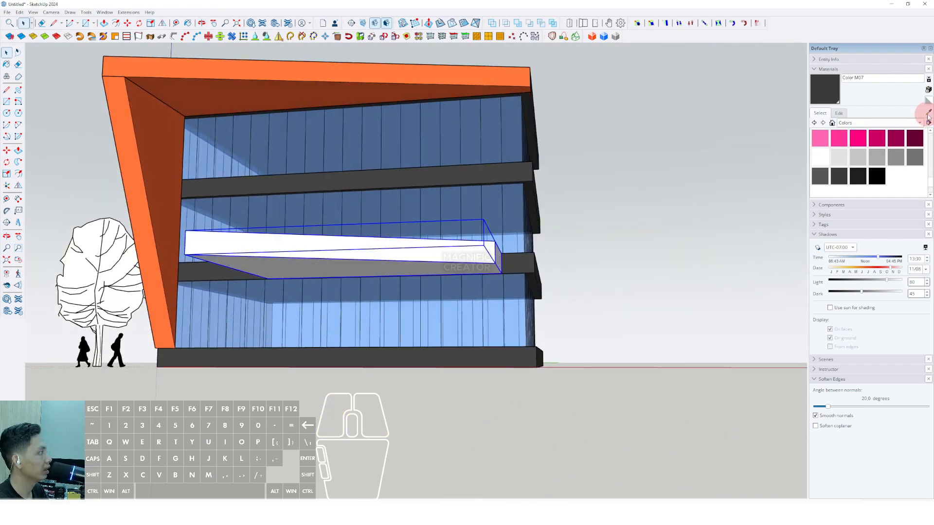
Step: Sample the orange Color B04 from the roof overhang and paint the canopy's front face with it
middle_drag(567, 154, 319, 115)
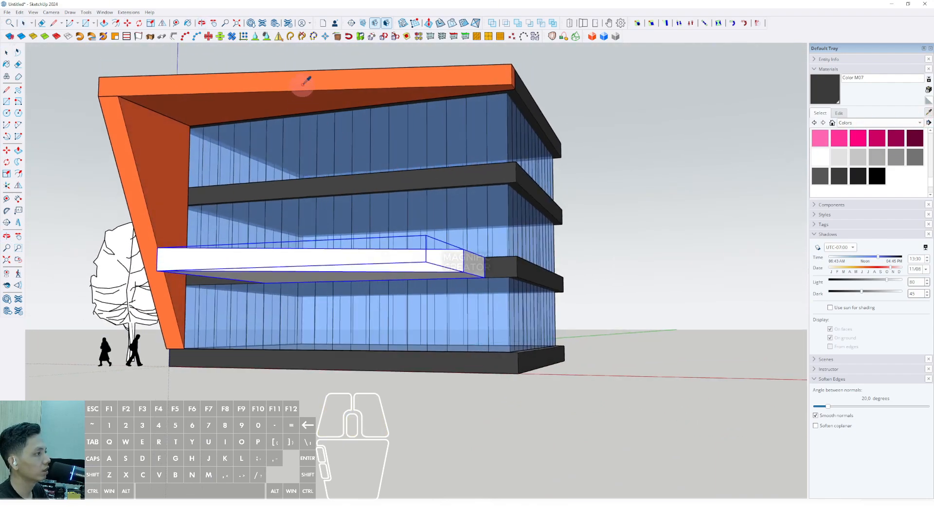
middle_drag(351, 245, 341, 347)
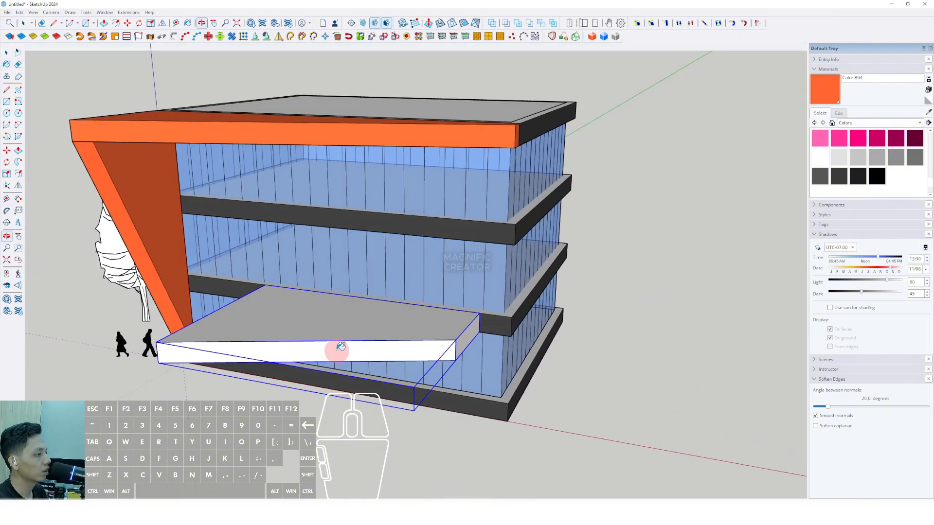
double_click(313, 351)
key(b)
click(341, 351)
Step: Paint the canopy's end faces with Color B04 and finish editing the group
middle_drag(515, 293, 604, 270)
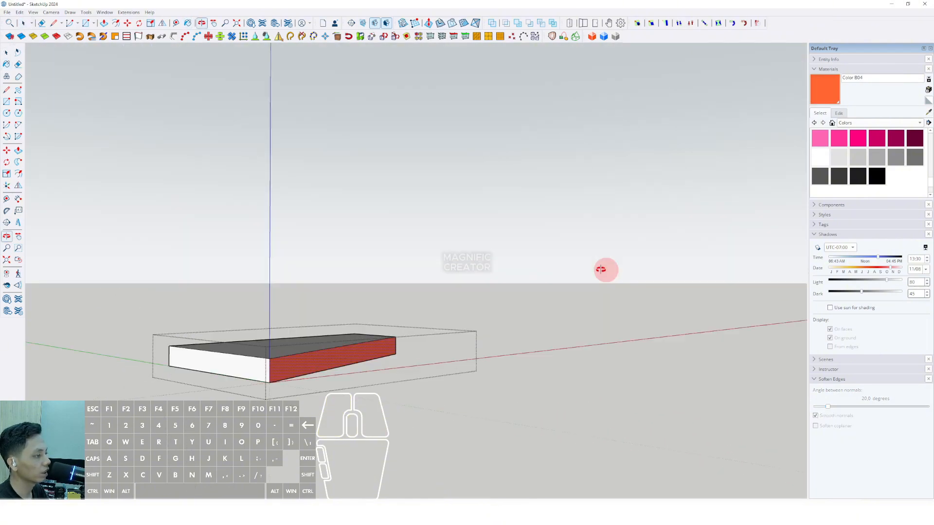
click(249, 364)
middle_drag(325, 363, 39, 364)
key(space)
click(422, 222)
middle_drag(421, 222, 403, 294)
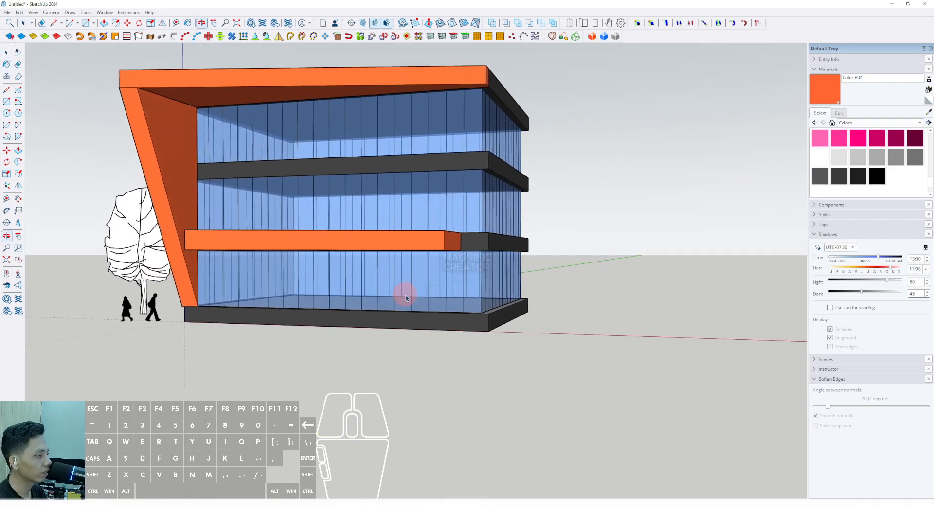
Step: Draw a full-height rectangle on the ground slab's front face, beneath the orange canopy
scroll(444, 329, up, 3)
key(r)
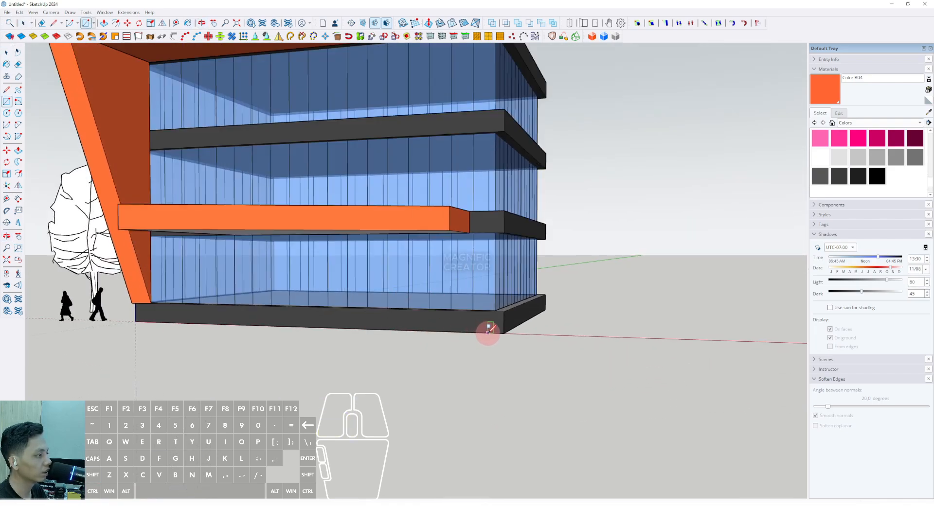
scroll(280, 321, up, 2)
key(space)
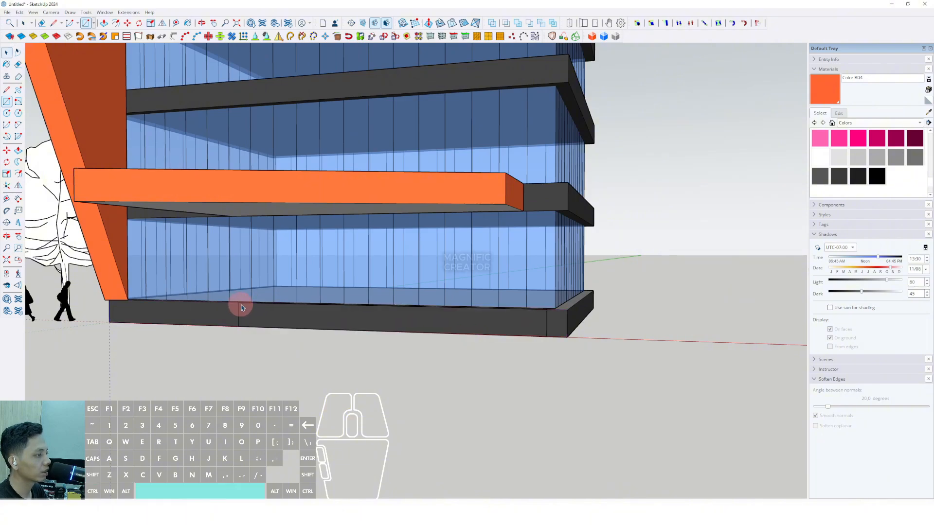
Step: Push/Pull the rectangle on the ground slab outward to form an entrance platform
middle_drag(241, 307, 312, 325)
key(p)
click(317, 323)
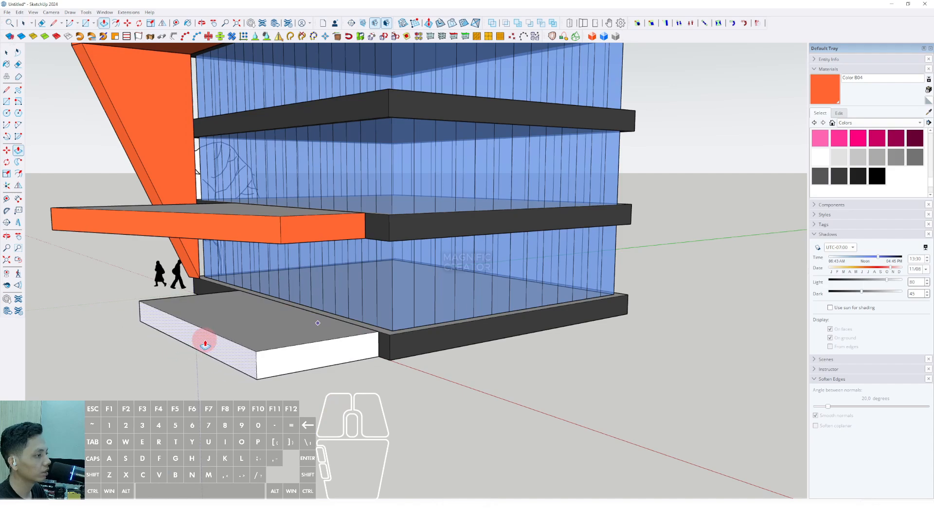
click(205, 344)
key(space)
Step: Copy the platform's bottom front edge up to its top edge and divide the distance into 8 equal spaces
scroll(219, 344, up, 5)
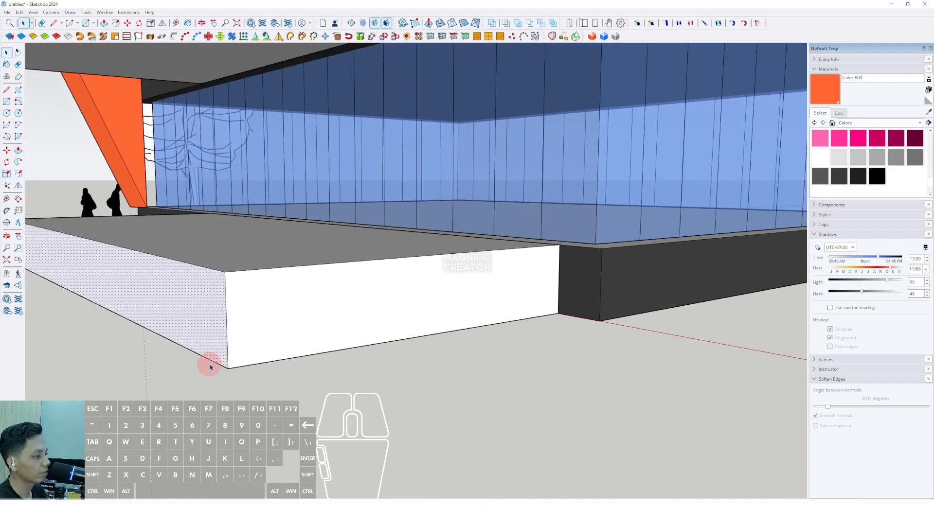
click(212, 362)
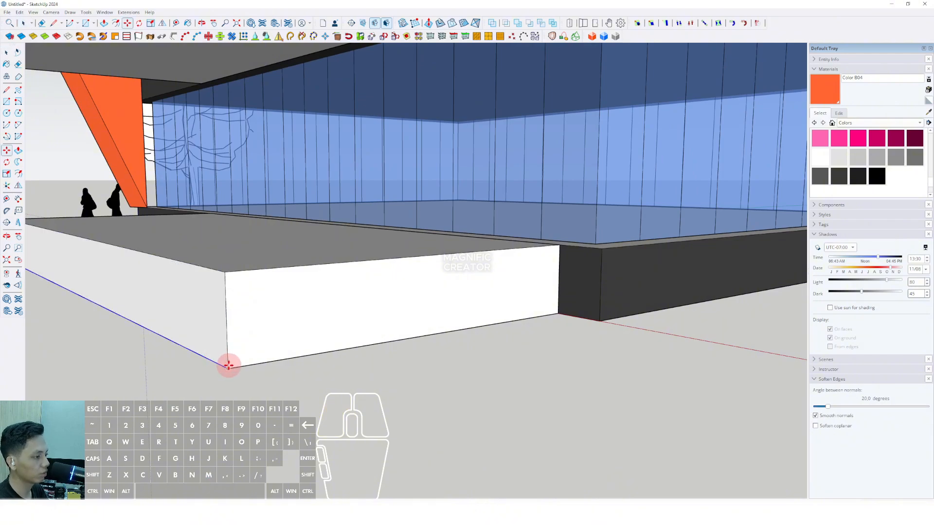
shift+click(227, 274)
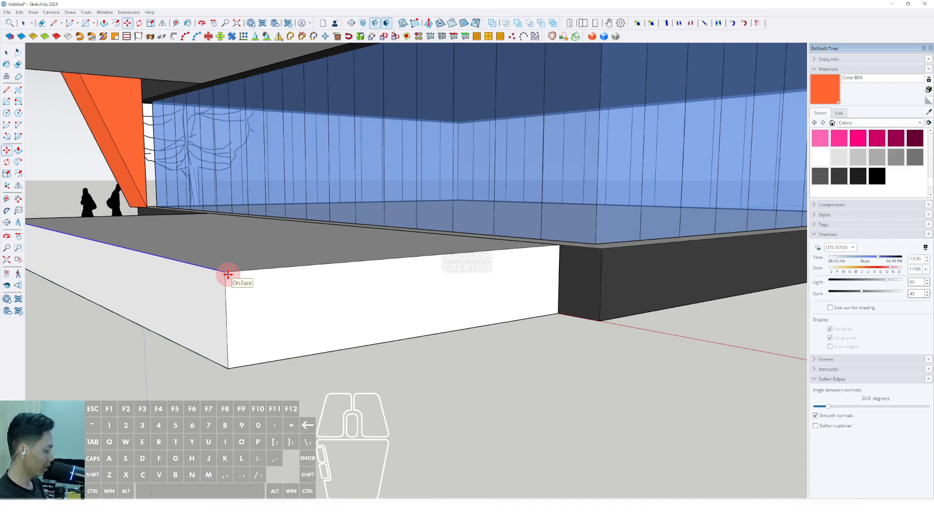
text(/8)
key(Return)
key(space)
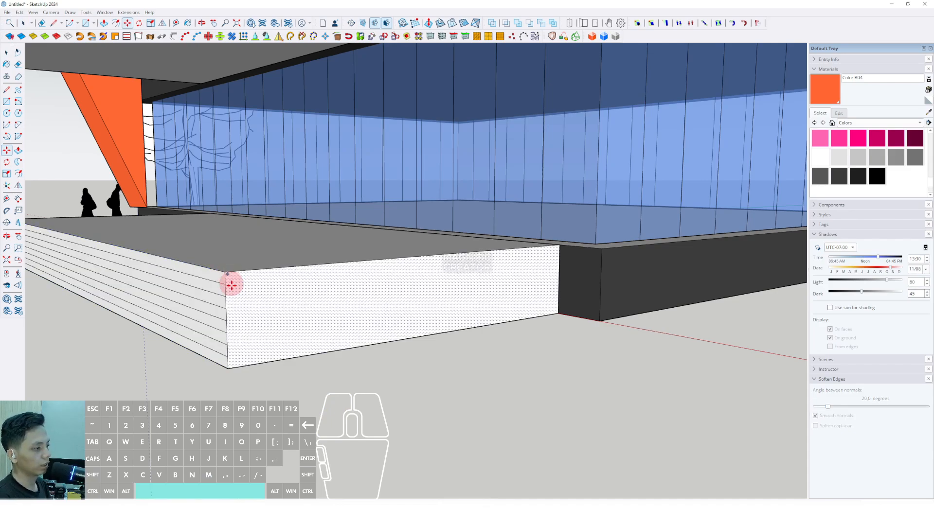
Step: Redraw the short corner edge of the lowest strip and pull that strip outward as the first stair step
key(l)
scroll(227, 360, up, 2)
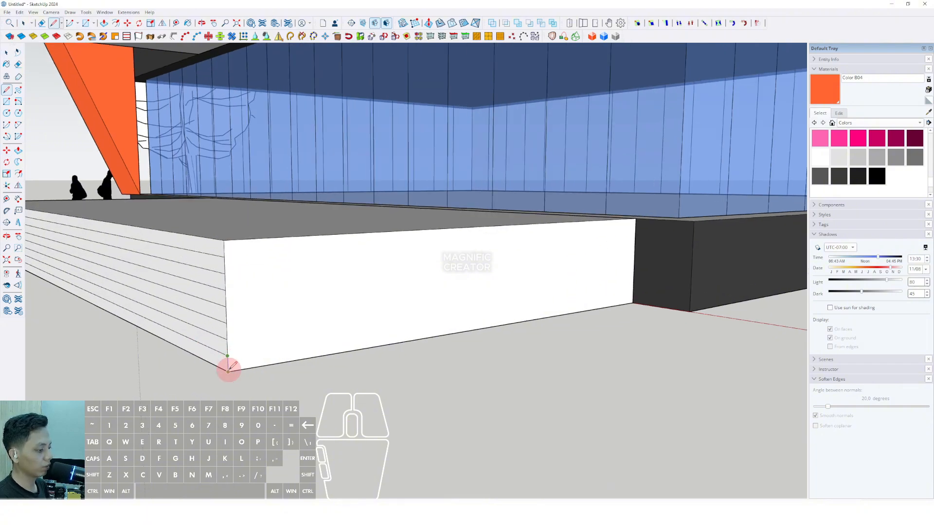
key(space)
middle_drag(228, 362, 299, 325)
key(v)
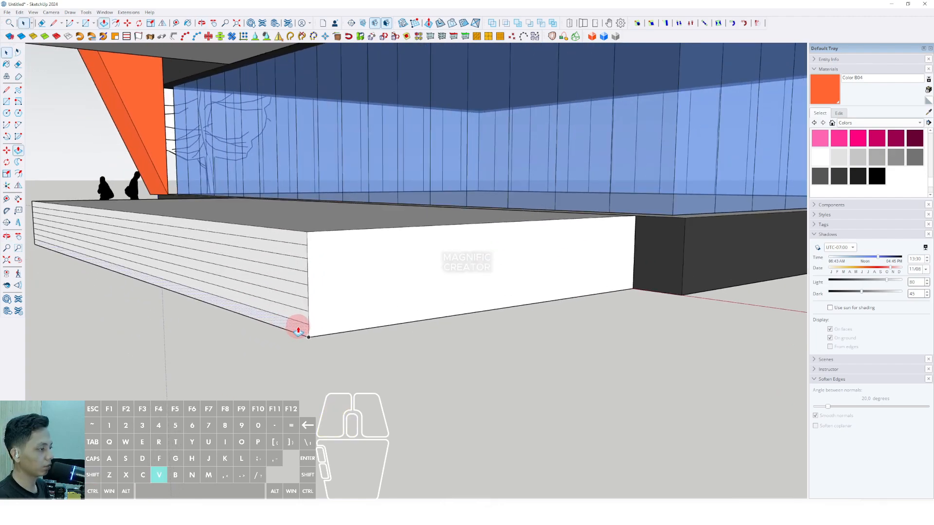
drag(298, 326, 204, 354)
Step: Pull the second and third strips from the ground outward by one tread less each
key(space)
click(294, 316)
key(v)
click(300, 314)
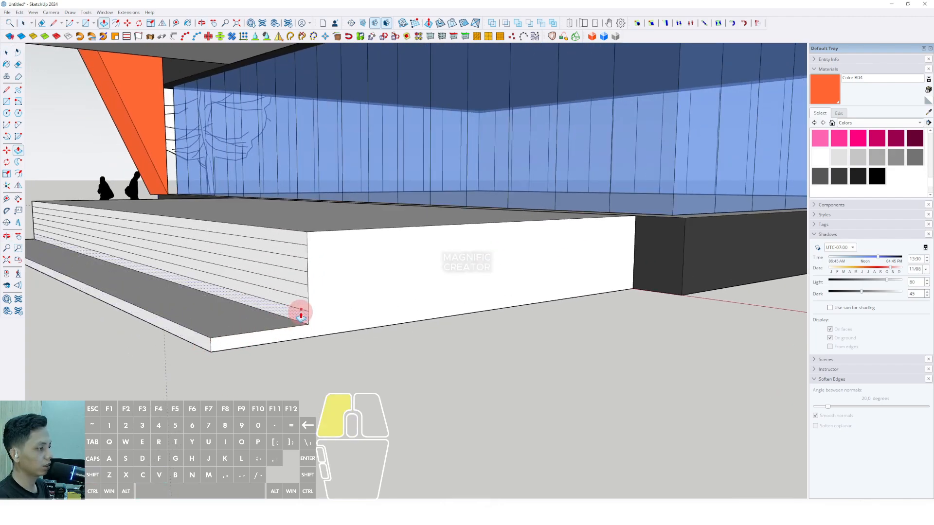
middle_drag(235, 323, 306, 287)
click(302, 299)
click(267, 311)
Step: Push the two uppermost strips of the platform inward to form the highest steps
key(space)
key(v)
click(299, 227)
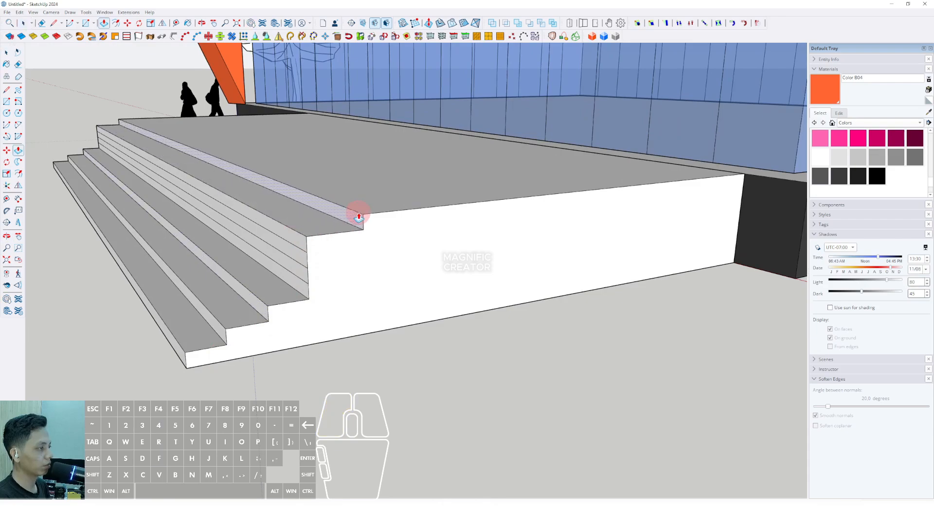
click(299, 242)
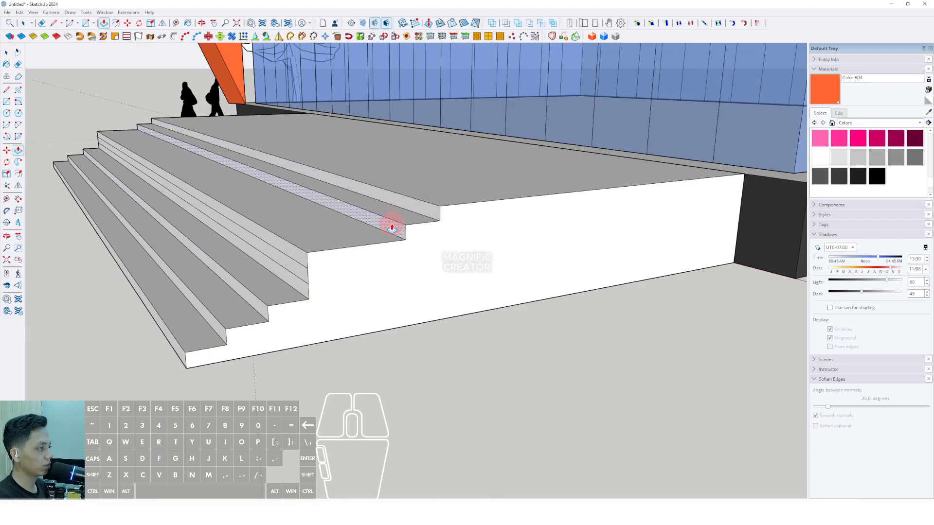
click(393, 224)
Step: Push the third and fourth strips from the top inward to complete the eight-step stair
key(space)
key(v)
click(294, 254)
click(347, 246)
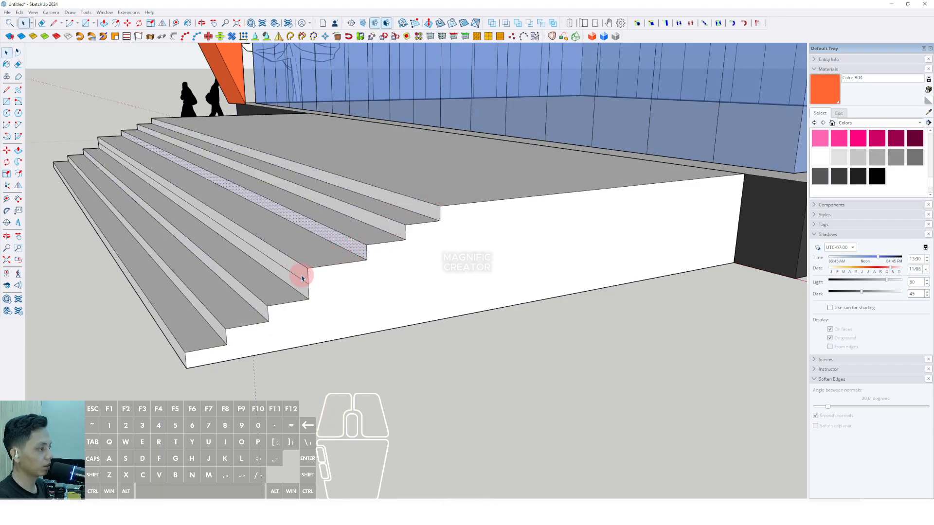
key(v)
click(307, 270)
click(327, 267)
key(space)
Step: Pull the riser face of the lowest stair step outward to extend the bottom tread
scroll(322, 264, down, 2)
middle_drag(307, 284, 303, 285)
scroll(226, 322, up, 3)
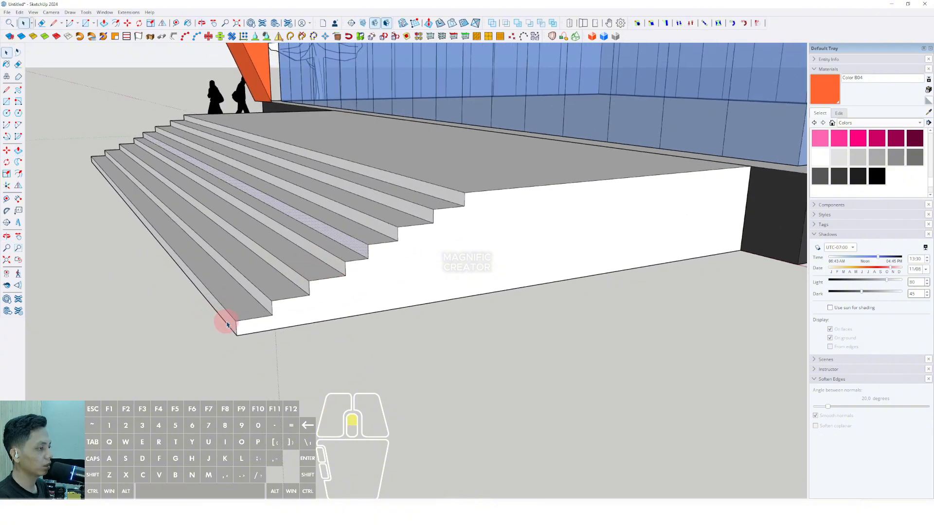
click(226, 323)
key(v)
click(226, 316)
click(99, 339)
key(space)
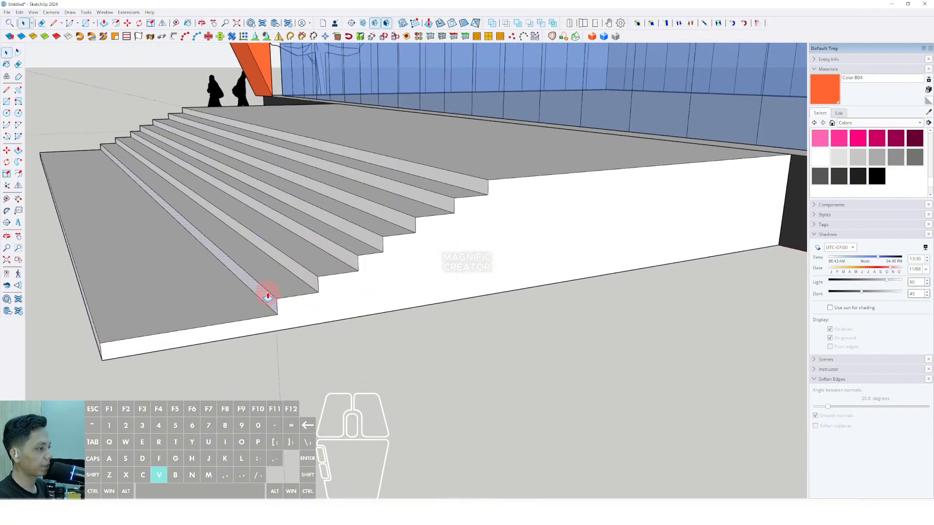
Step: Pull the second to fifth risers from the ground outward, each keeping a similar widened tread in front
click(268, 297)
key(v)
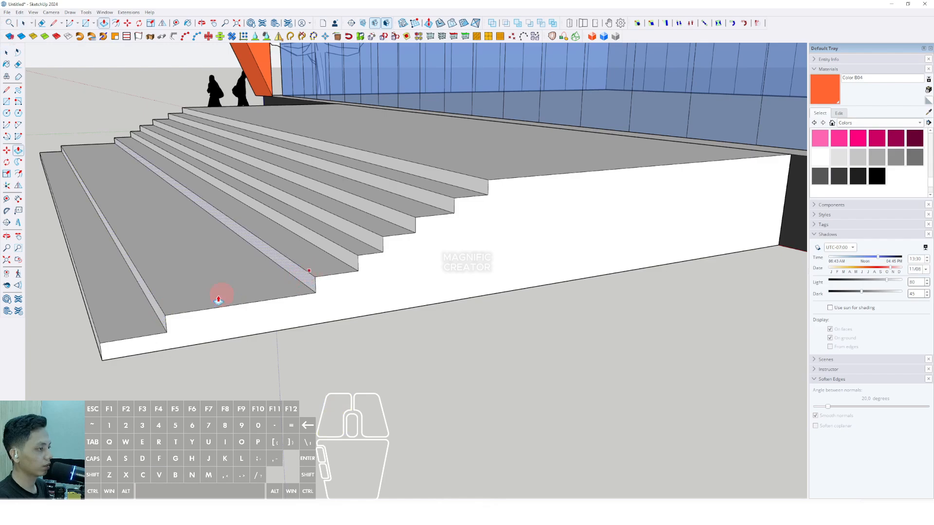
click(219, 292)
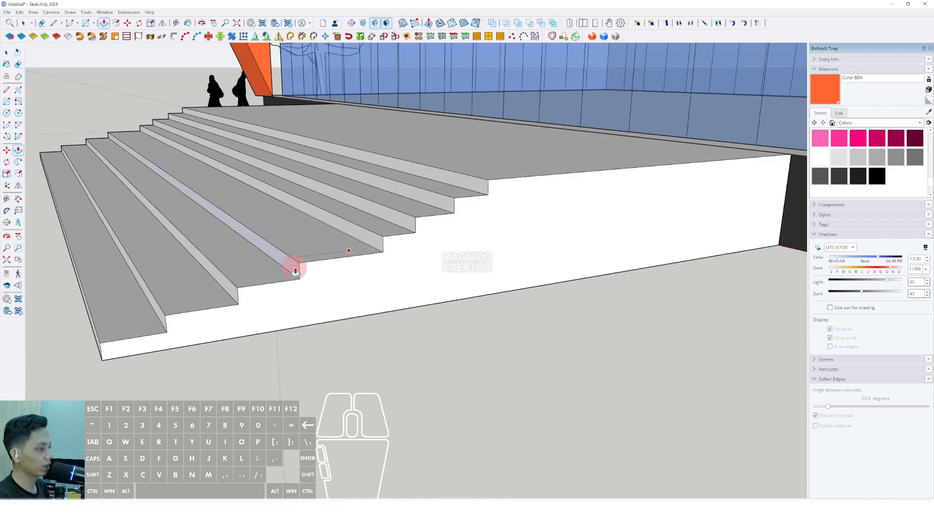
click(295, 265)
key(space)
key(v)
click(355, 242)
scroll(355, 242, down, 2)
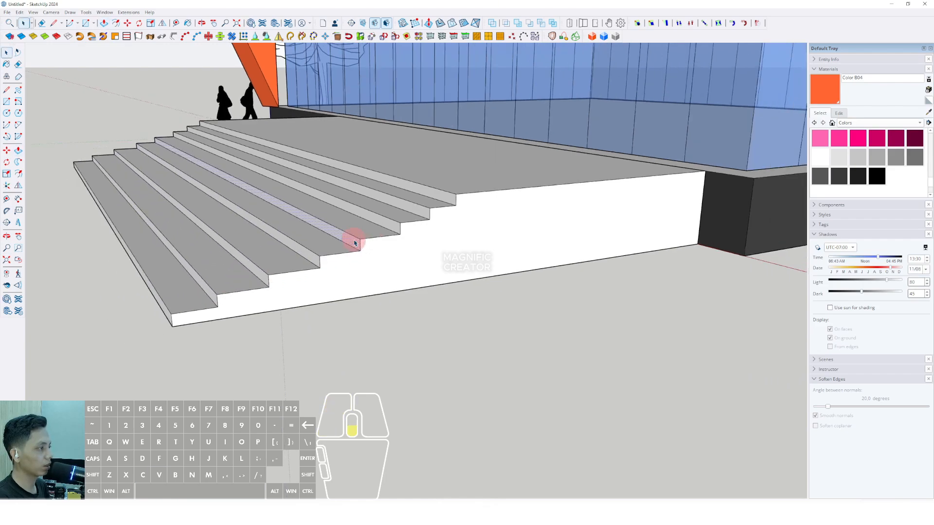
Step: Push the two uppermost stair risers inward towards the building to widen the highest treads
middle_drag(355, 242, 311, 244)
shift+middle_drag(311, 245, 177, 302)
key(space)
scroll(344, 248, up, 3)
key(v)
click(340, 257)
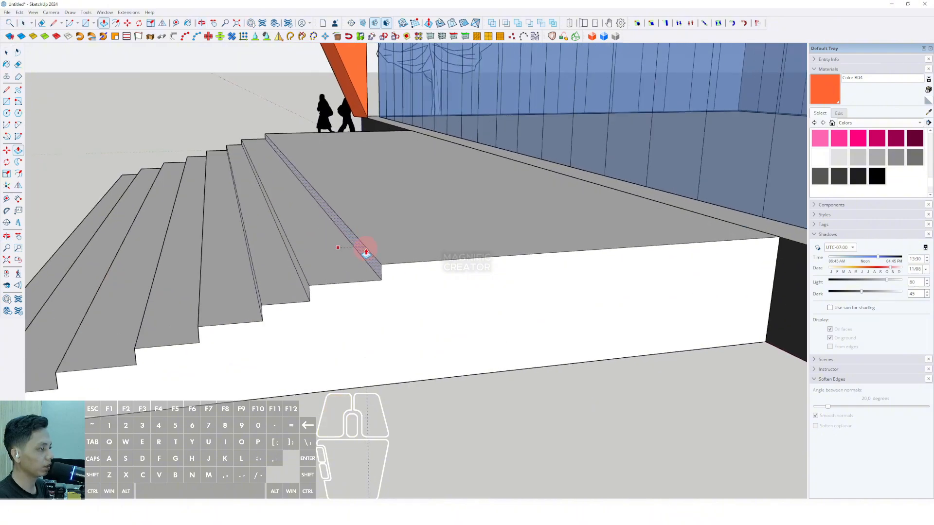
click(304, 287)
key(space)
key(v)
click(306, 283)
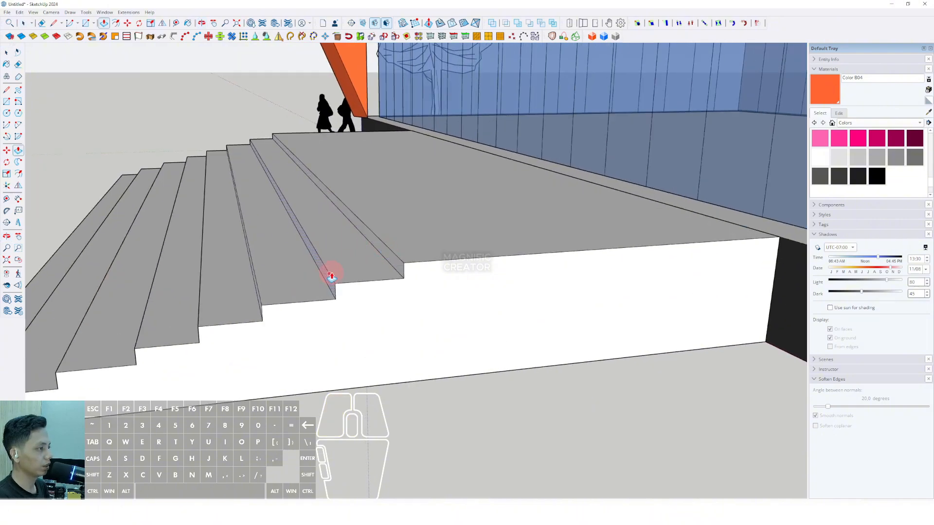
click(331, 277)
key(space)
Step: Select all connected geometry of the front staircase and make it a group
scroll(321, 279, down, 4)
middle_drag(234, 294, 436, 277)
scroll(427, 238, down, 2)
scroll(474, 281, up, 2)
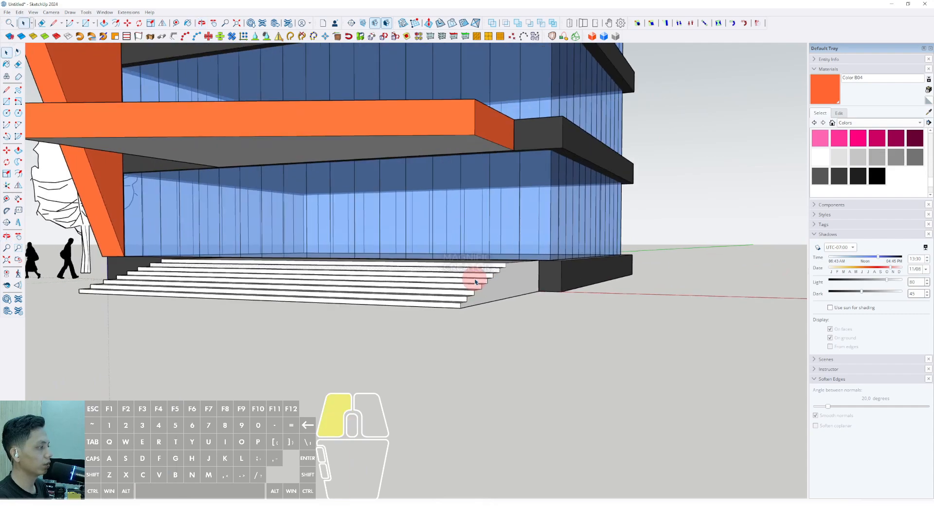
triple_click(476, 281)
right_click(477, 275)
click(499, 345)
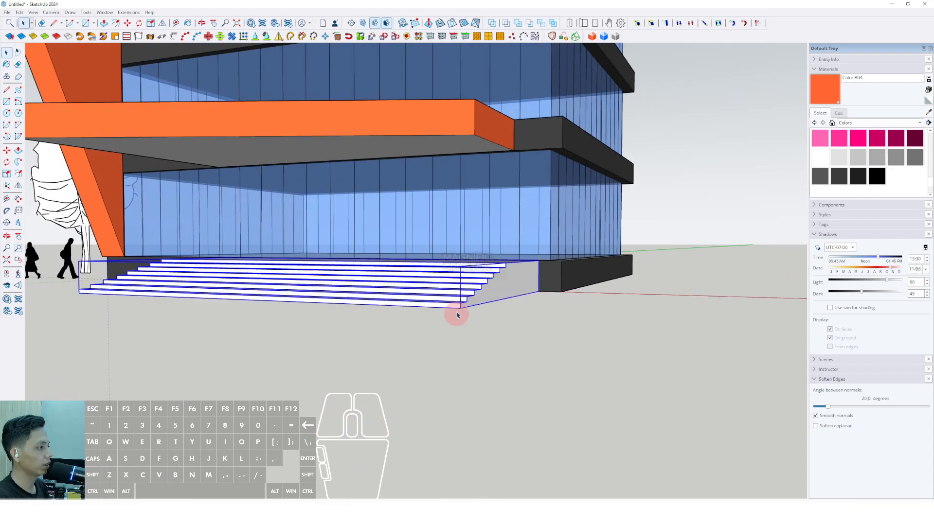
Step: Paint the staircase group with the grey Color M03 and deselect it
scroll(456, 315, down, 2)
mouse_move(442, 295)
shift+middle_down()
mouse_move(427, 328)
mouse_move(625, 269)
shift+middle_up()
click(878, 156)
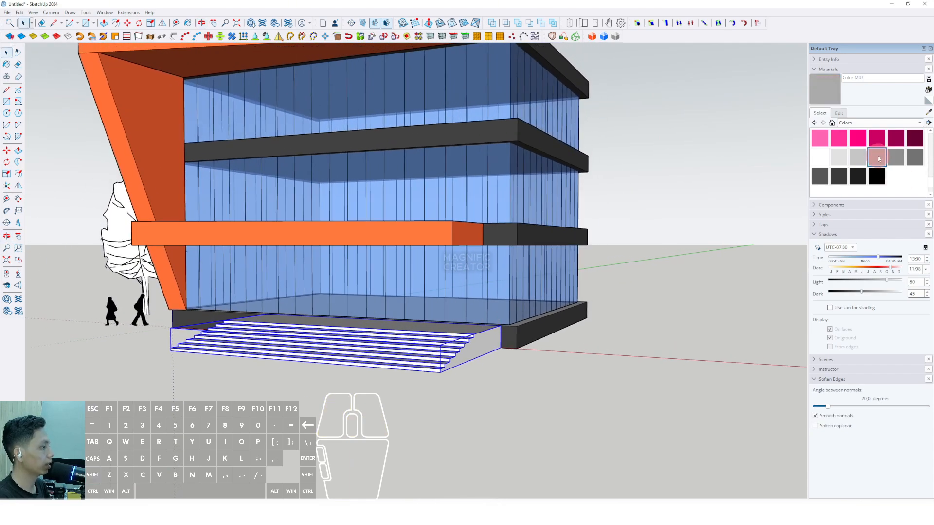
click(437, 341)
scroll(362, 388, up, 2)
middle_drag(362, 388, 407, 329)
scroll(407, 327, down, 2)
key(space)
click(696, 244)
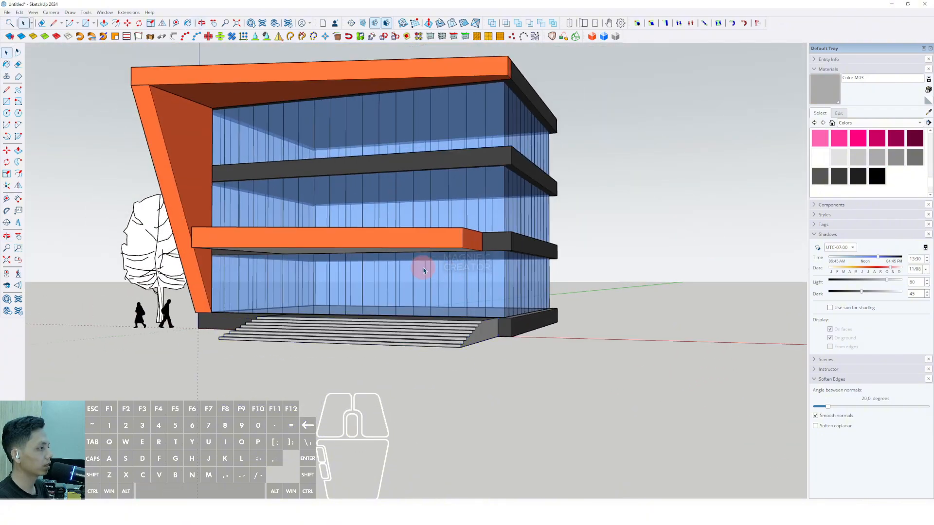
Step: Draw a narrow vertical rectangle in front of the glass facade, from the canopy-level slab to the top of the slab above
mouse_move(422, 269)
middle_down()
mouse_move(556, 272)
mouse_move(422, 250)
mouse_move(383, 302)
mouse_move(419, 317)
mouse_move(311, 271)
middle_up()
scroll(344, 297, up, 3)
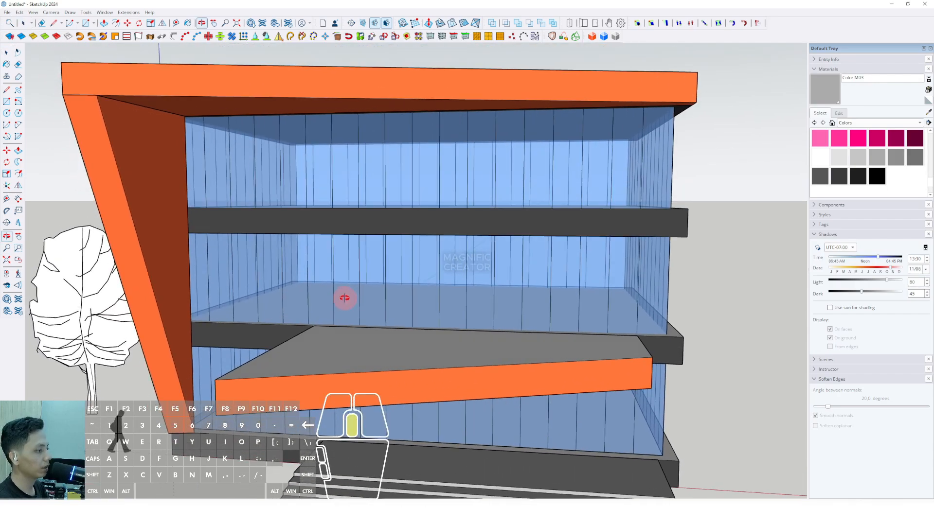
middle_drag(348, 199, 284, 307)
scroll(284, 308, up, 1)
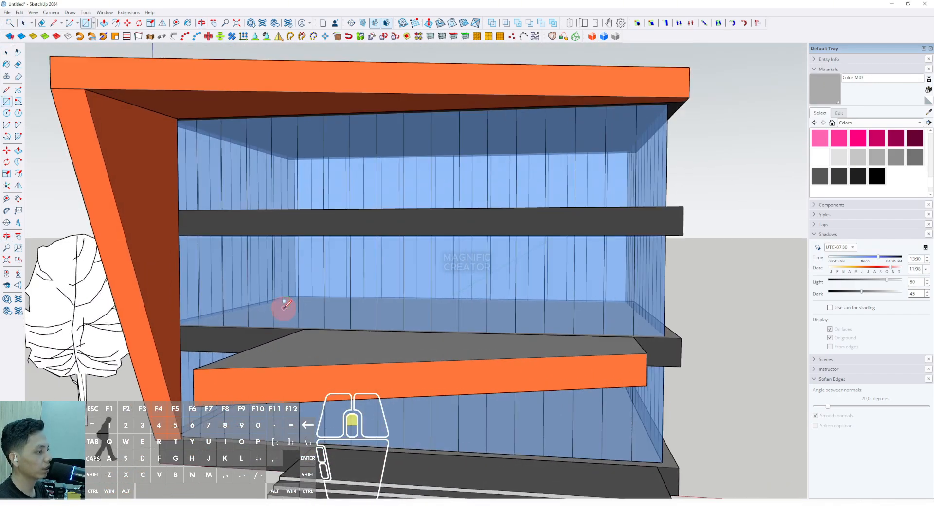
scroll(270, 208, up, 3)
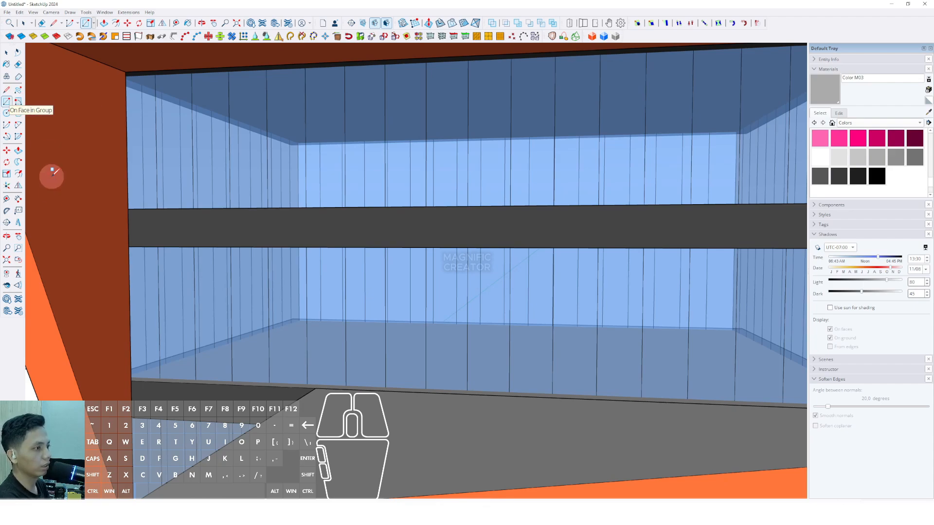
click(268, 385)
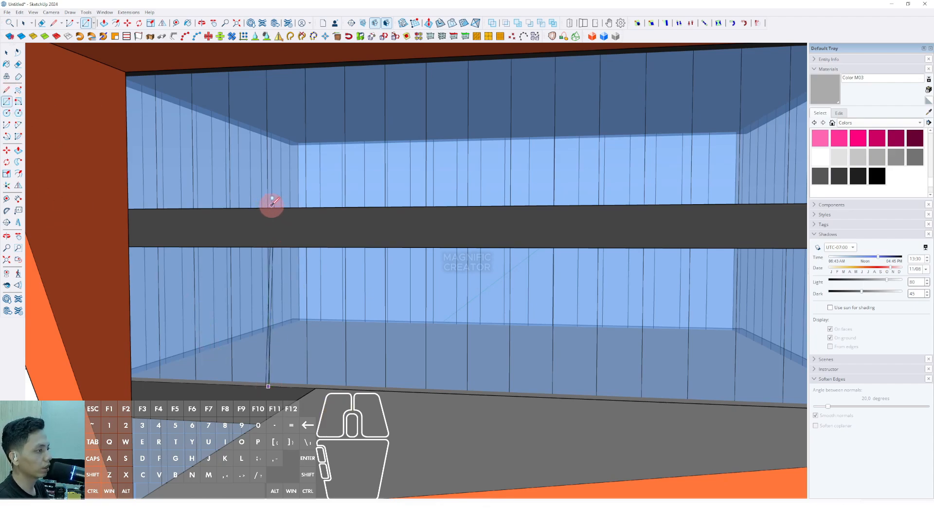
click(273, 209)
key(space)
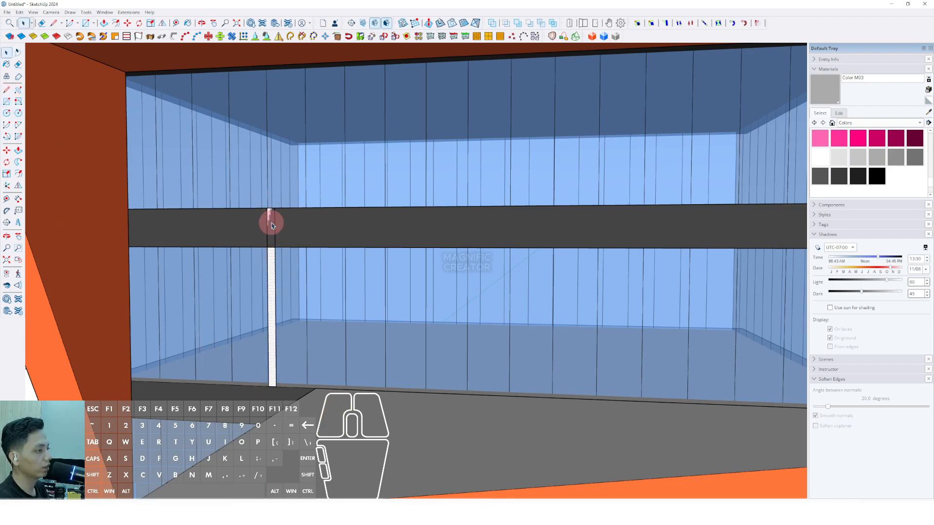
Step: Scale the narrow vertical strip upward until it reaches the underside of the roof
key(s)
drag(271, 209, 283, 59)
key(space)
scroll(279, 192, down, 1)
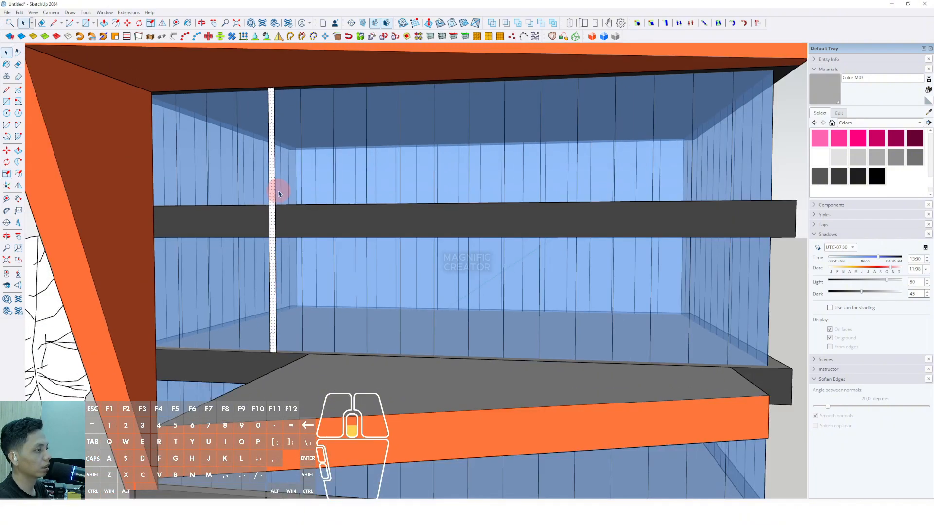
Step: Push/Pull the vertical strip to give it depth as a slim rectangular facade fin
scroll(279, 192, up, 2)
middle_drag(279, 192, 212, 218)
key(v)
click(191, 207)
click(183, 206)
key(space)
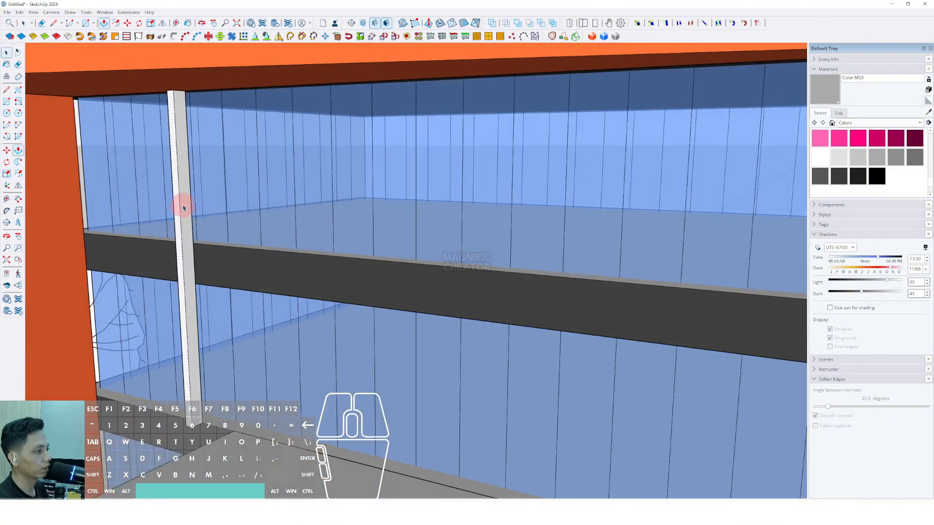
Step: Group the fin's connected geometry and convert the group into a component
triple_click(183, 208)
right_click(182, 198)
right_click(190, 252)
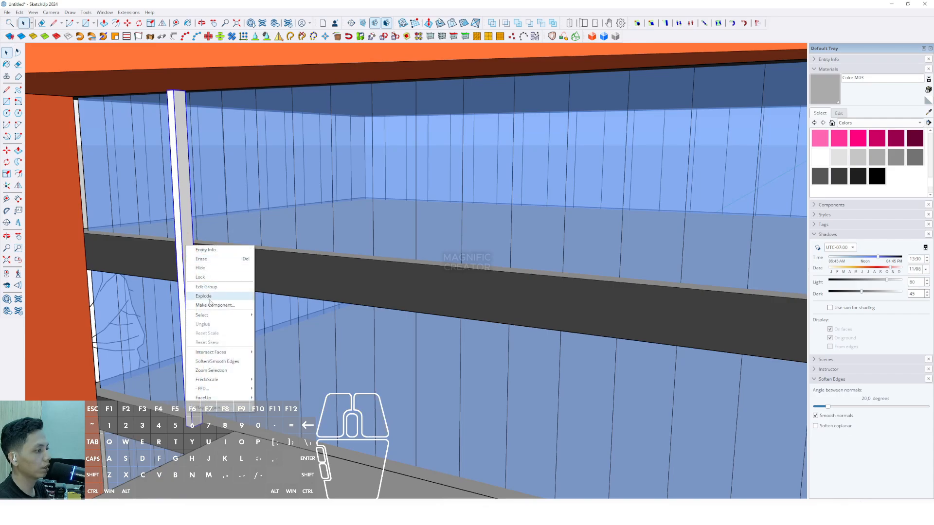
click(233, 307)
click(455, 310)
Step: Try to copy the fin along the facade and divide the distance into 9 equal spacings
scroll(180, 294, down, 3)
middle_drag(180, 293, 251, 250)
key(m)
scroll(251, 250, up, 1)
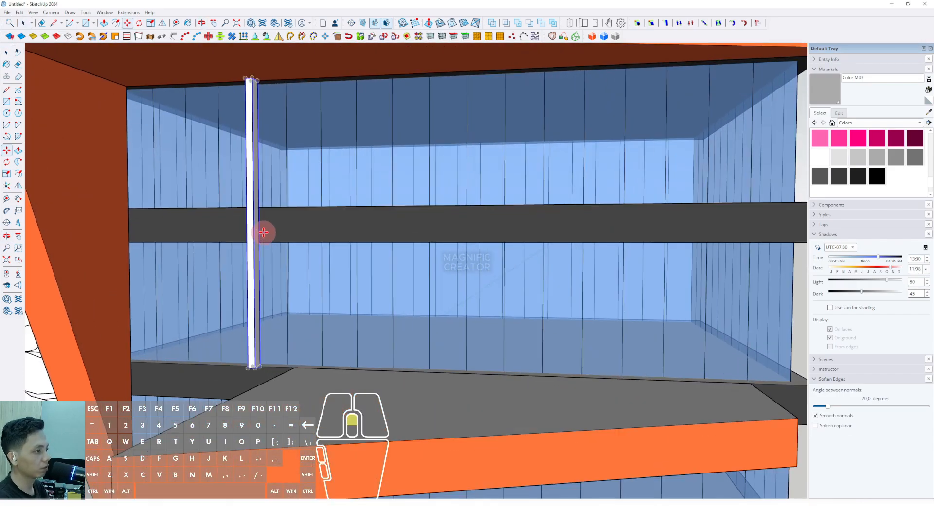
click(260, 225)
key(ctrl)
scroll(285, 225, down, 3)
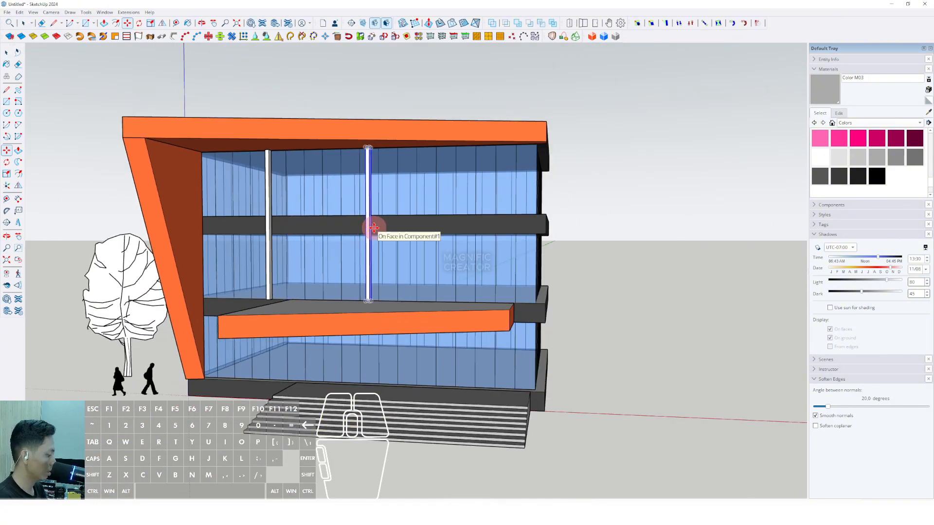
text(/9)
key(Return)
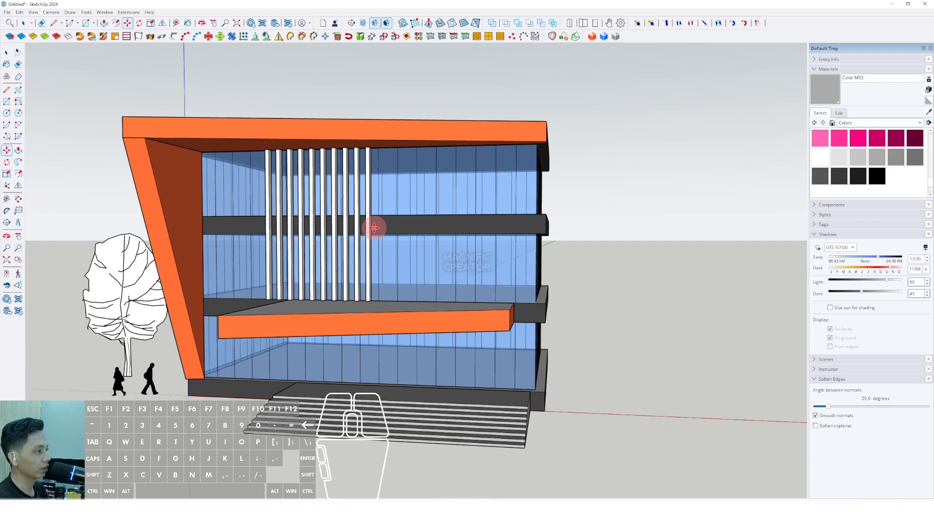
key(ctrl+z)
Step: Open the fin component and push its side face inward to make the fin narrower
scroll(267, 265, up, 3)
double_click(267, 264)
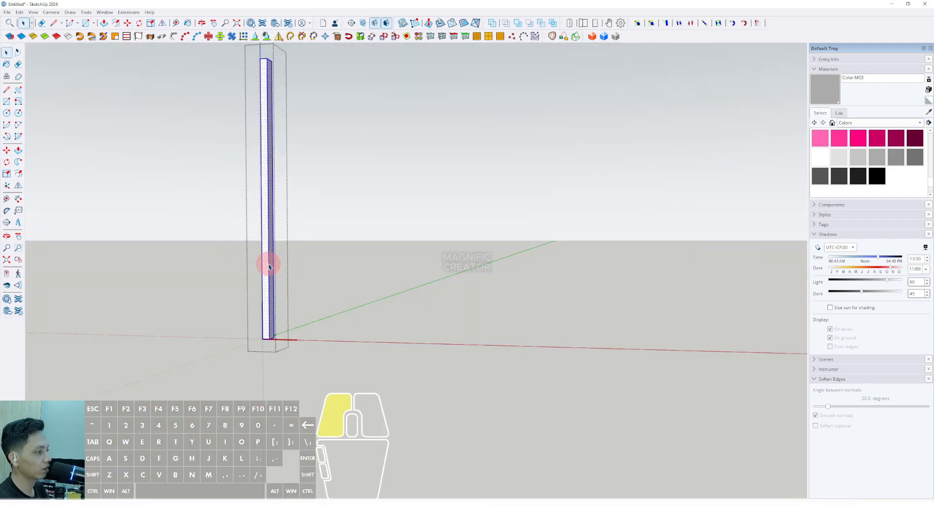
scroll(270, 302, up, 2)
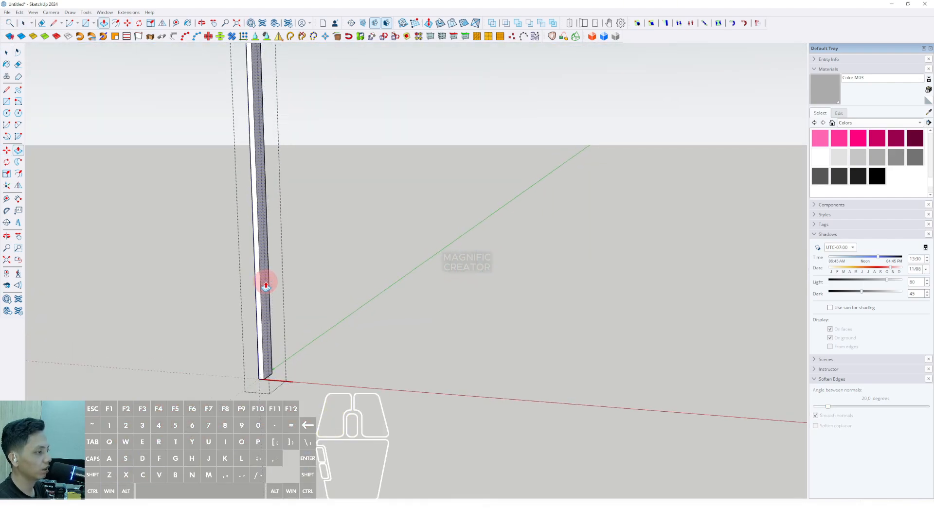
click(248, 299)
Step: Copy the narrowed fin along the slab edge and fill the distance with closely and evenly spaced copies
key(m)
scroll(266, 376, up, 3)
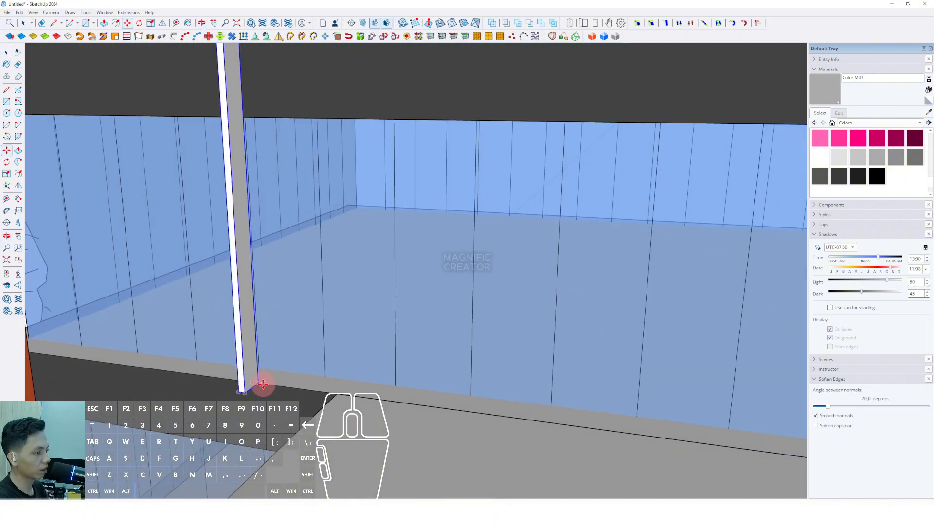
click(258, 383)
scroll(292, 386, down, 3)
shift+middle_drag(302, 388, 271, 319)
scroll(271, 319, down, 2)
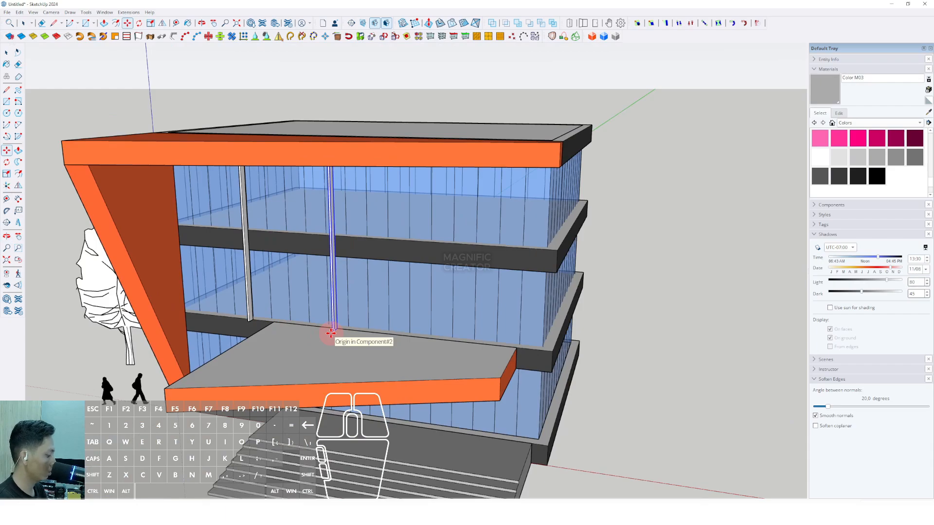
key(Return)
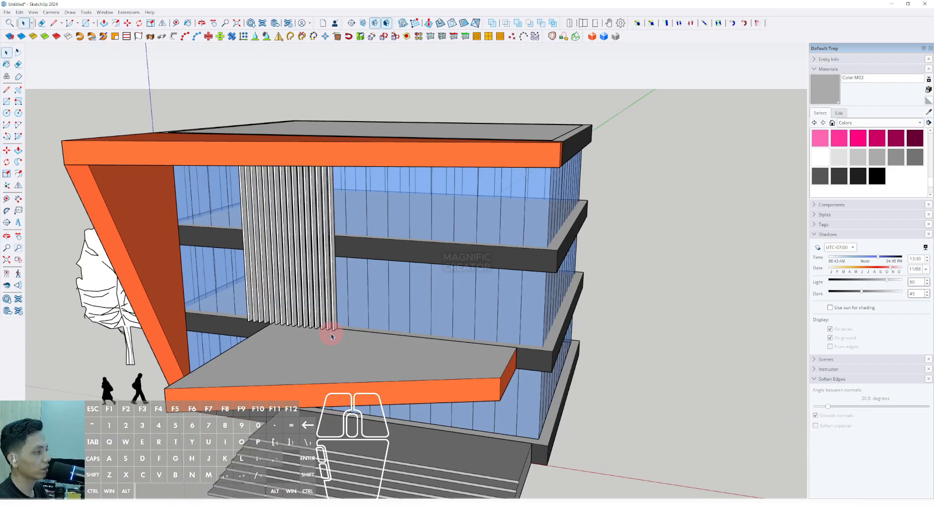
Step: Paint the fin component's geometry with Wood Veneer 01 from the Wood material library
middle_drag(331, 337, 396, 224)
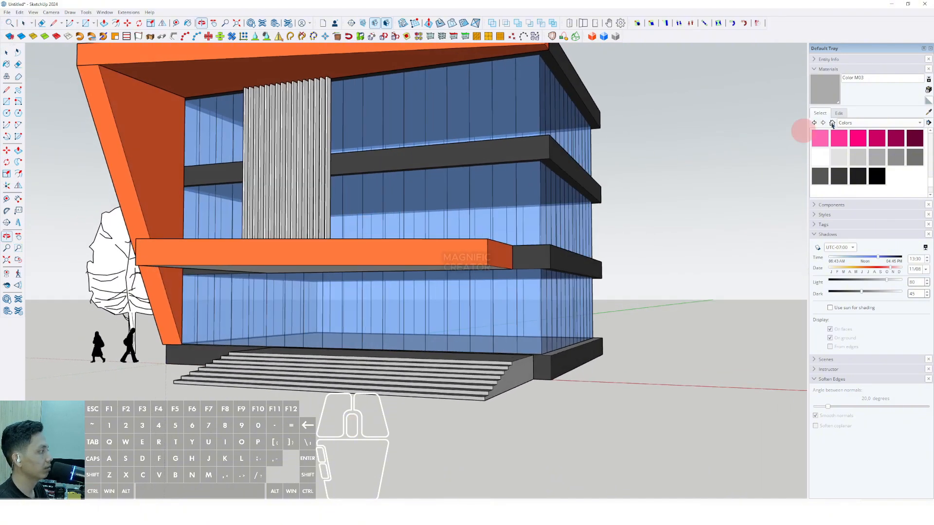
click(920, 123)
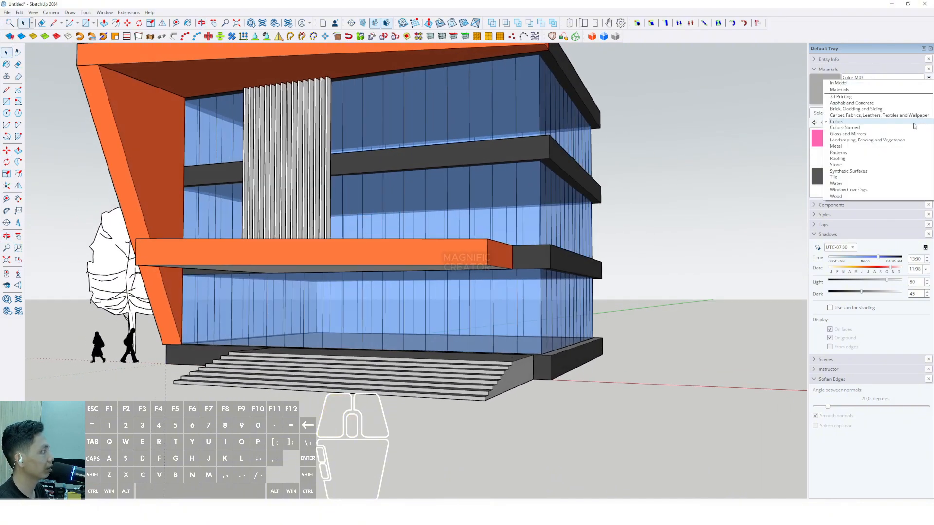
click(843, 196)
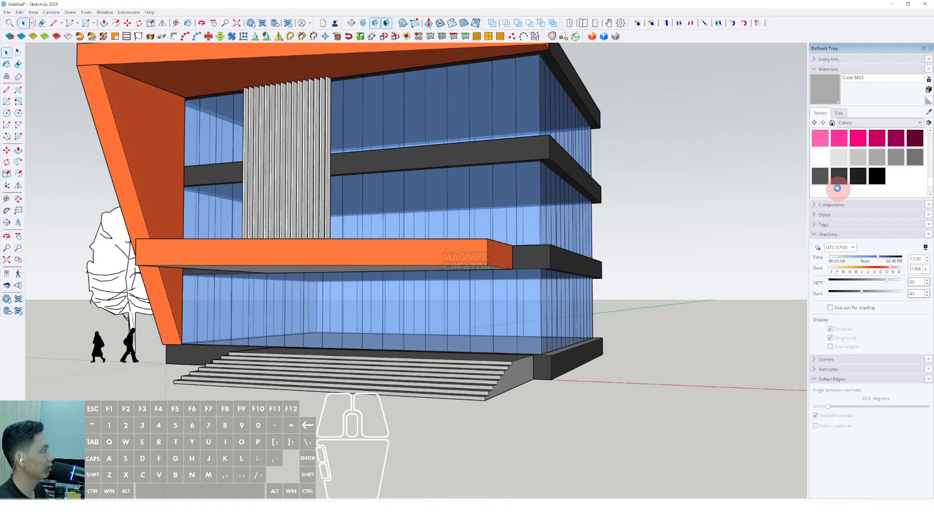
click(898, 162)
scroll(317, 185, up, 3)
key(space)
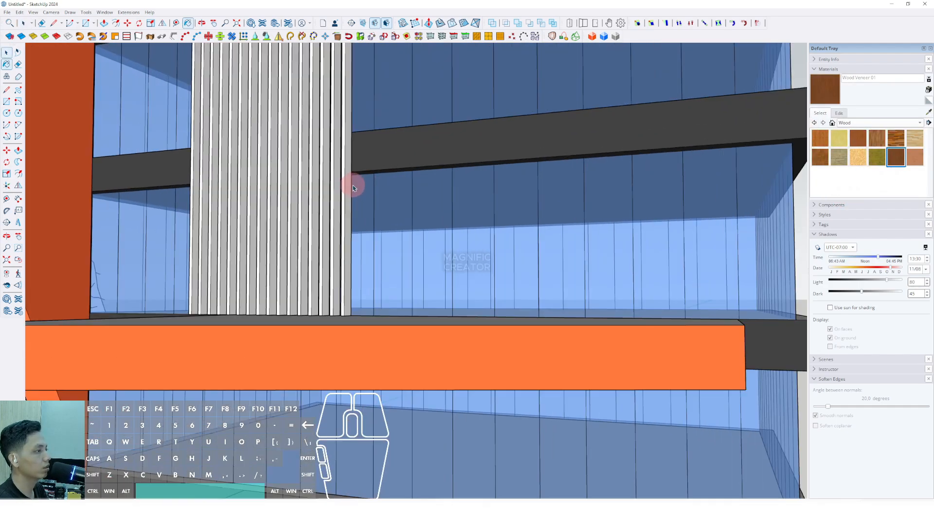
triple_click(351, 179)
key(b)
click(347, 169)
scroll(351, 167, down, 1)
key(space)
click(396, 138)
scroll(372, 173, down, 2)
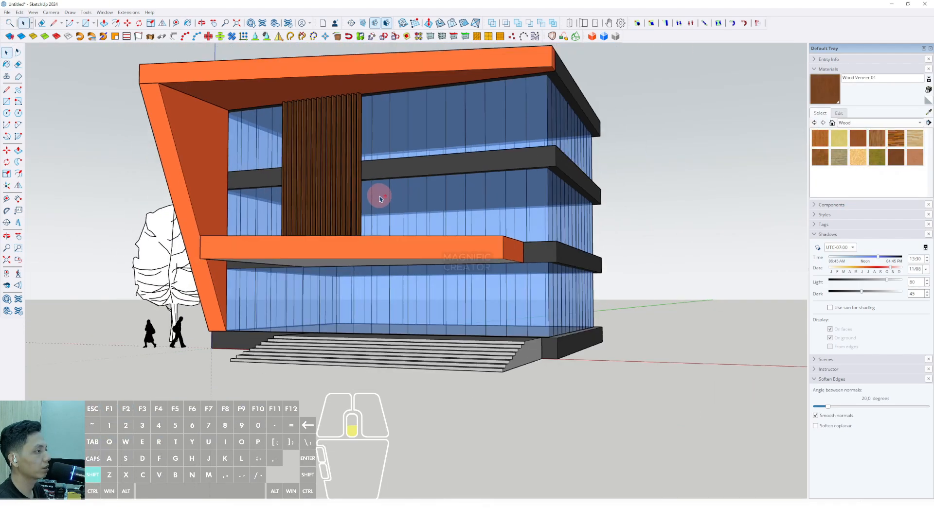
Step: Edit the Wood Veneer 01 colour to saturation 27 and lightness 65
shift+middle_drag(379, 196, 400, 218)
mouse_move(399, 218)
middle_down()
mouse_move(419, 207)
mouse_move(387, 207)
middle_up()
click(839, 114)
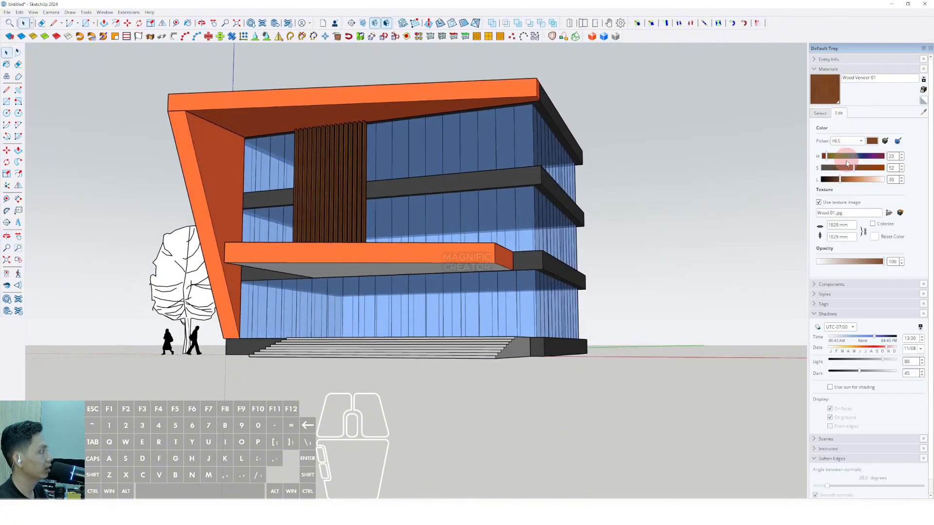
click(862, 183)
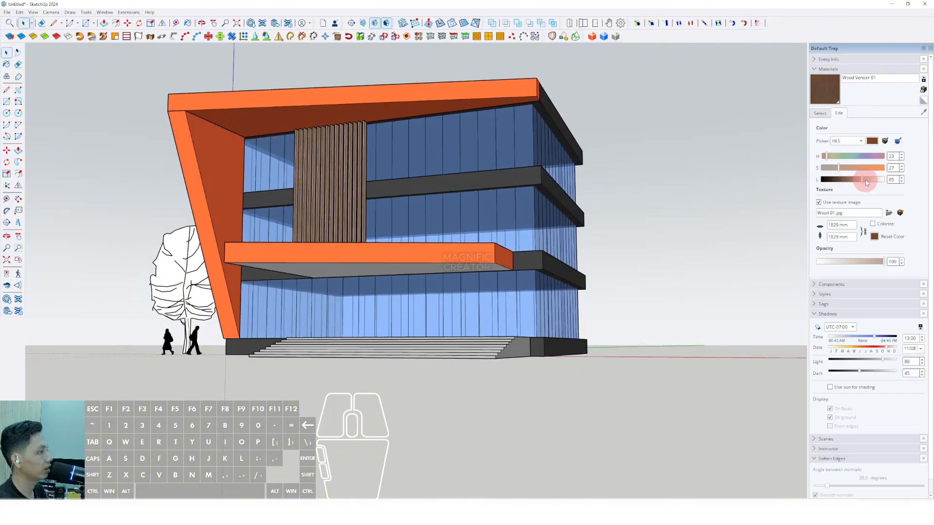
middle_drag(493, 202, 446, 261)
scroll(377, 261, up, 4)
scroll(377, 260, up, 3)
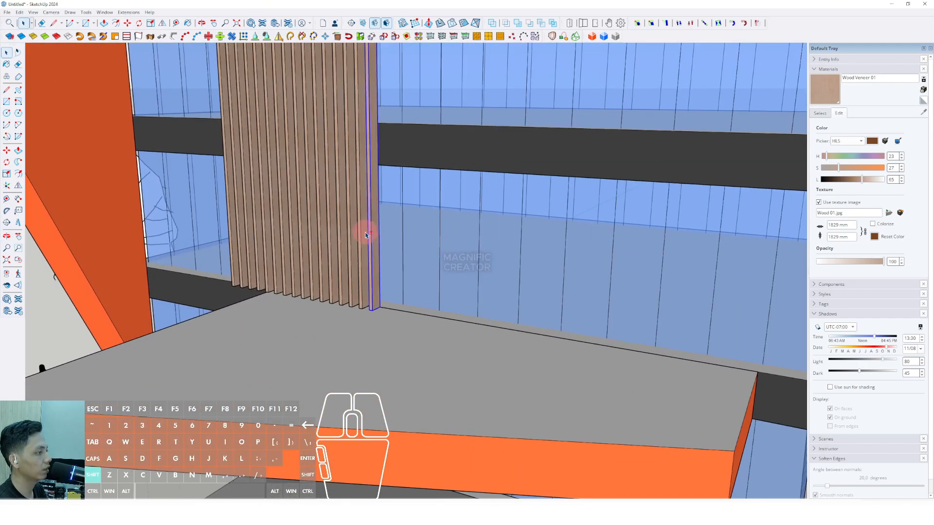
Step: Combine the selected wooden fins on the front facade into one group
scroll(357, 235, down, 10)
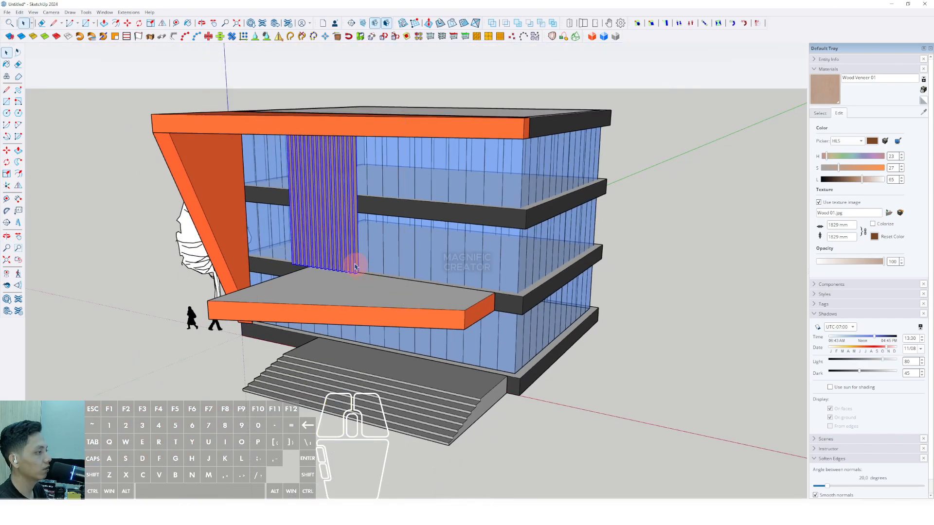
scroll(355, 266, up, 2)
right_click(358, 238)
click(374, 316)
Step: Copy the fin group along the first-floor slab edge into the corner beside the slanted orange wall
scroll(333, 280, down, 1)
middle_drag(334, 280, 402, 263)
scroll(393, 271, up, 2)
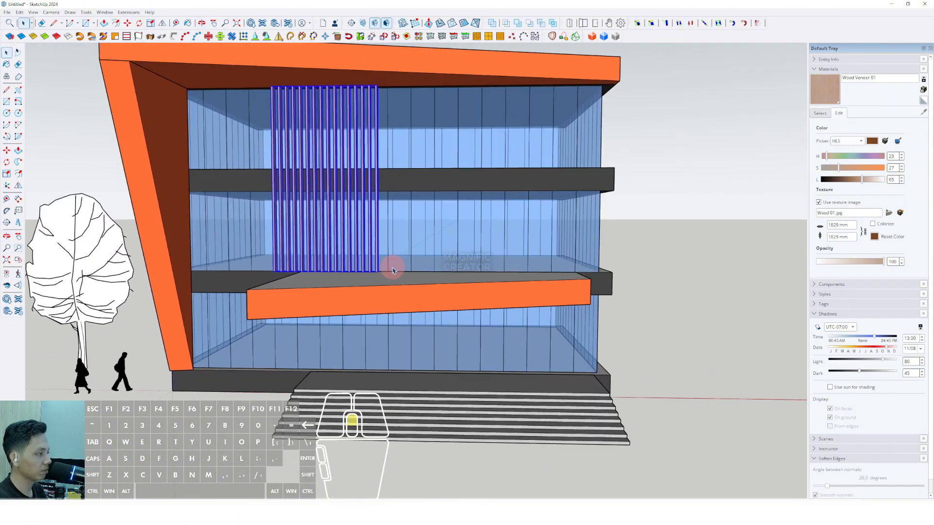
click(388, 280)
scroll(389, 280, down, 2)
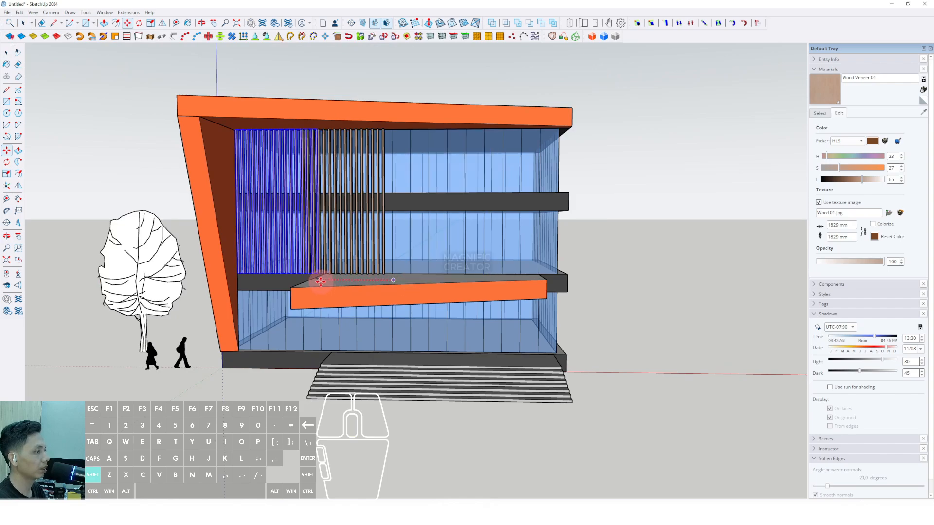
scroll(282, 348, up, 1)
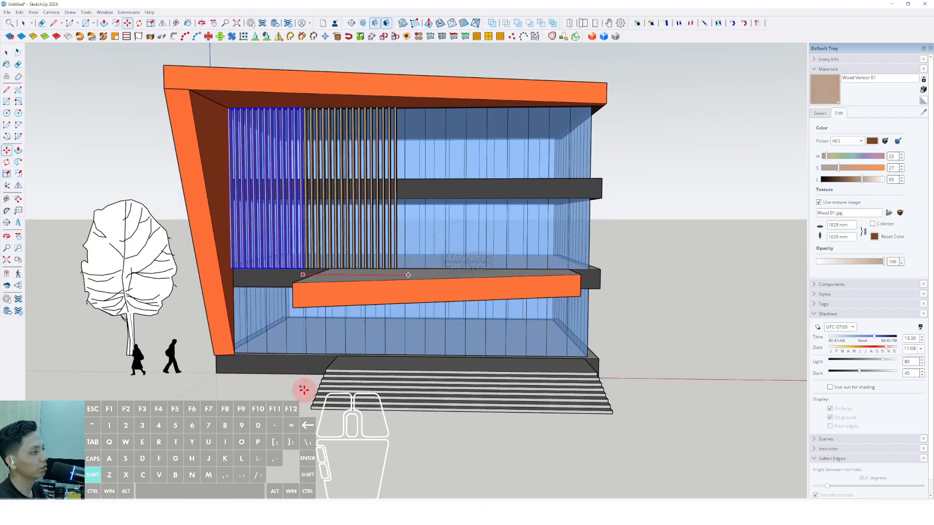
click(302, 391)
Step: Scale the copied fin group by the orange wall downward so its fins reach the base slab
scroll(291, 287, down, 1)
middle_drag(292, 287, 282, 227)
scroll(317, 210, up, 3)
key(space)
scroll(298, 216, up, 3)
drag(289, 220, 361, 446)
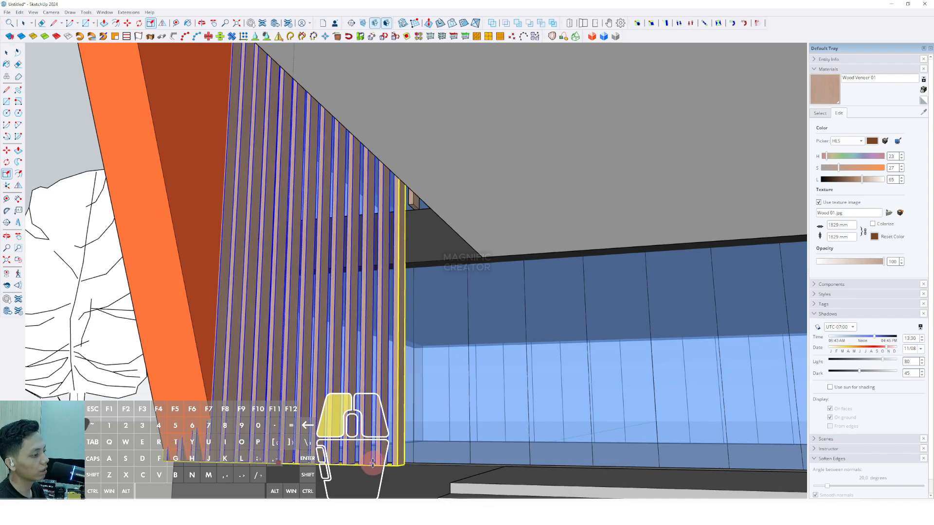
Step: Open the stretched fin group, remove the outermost fin next to the orange wall, and close the group
key(space)
scroll(210, 440, up, 1)
double_click(210, 438)
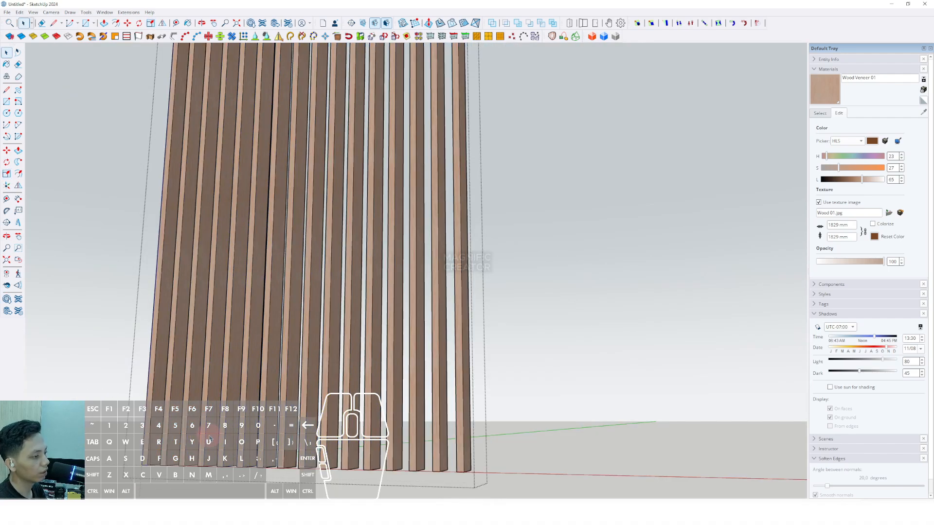
drag(180, 432, 92, 363)
key(shift+e)
scroll(180, 375, down, 2)
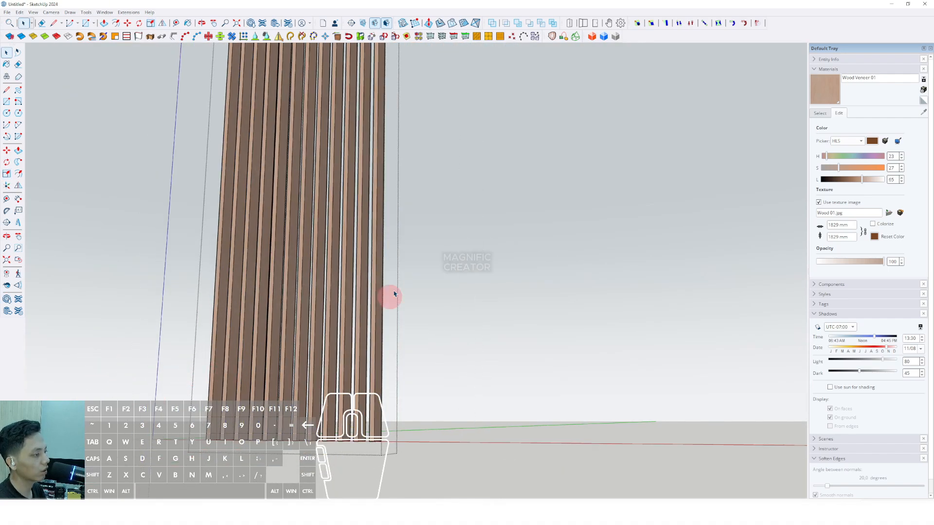
click(404, 293)
Step: Copy the unstretched two-storey fin group out to the free space beside the building's side facade
scroll(291, 358, down, 5)
middle_drag(311, 356, 442, 301)
scroll(403, 266, up, 3)
click(382, 250)
key(space)
scroll(505, 327, up, 5)
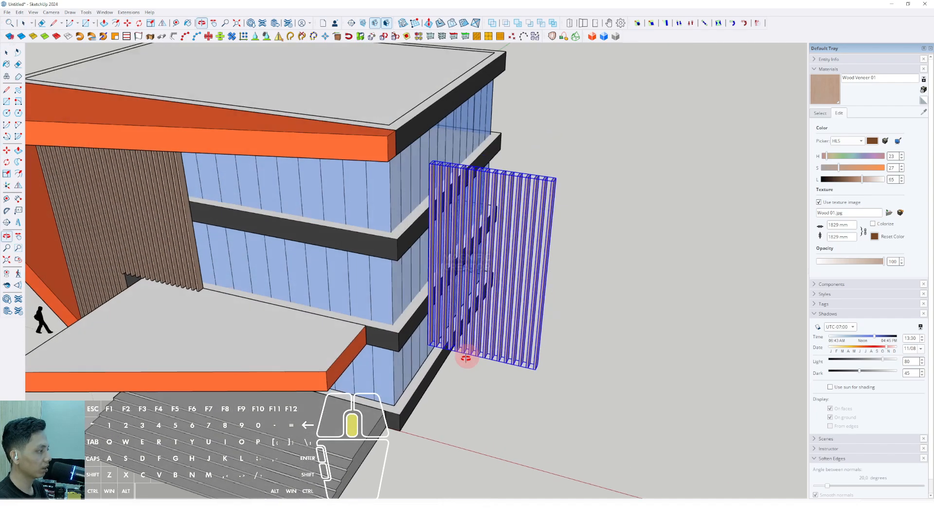
Step: Rotate the copied fin group 90 degrees so it runs parallel to the side facade
middle_drag(489, 348, 456, 392)
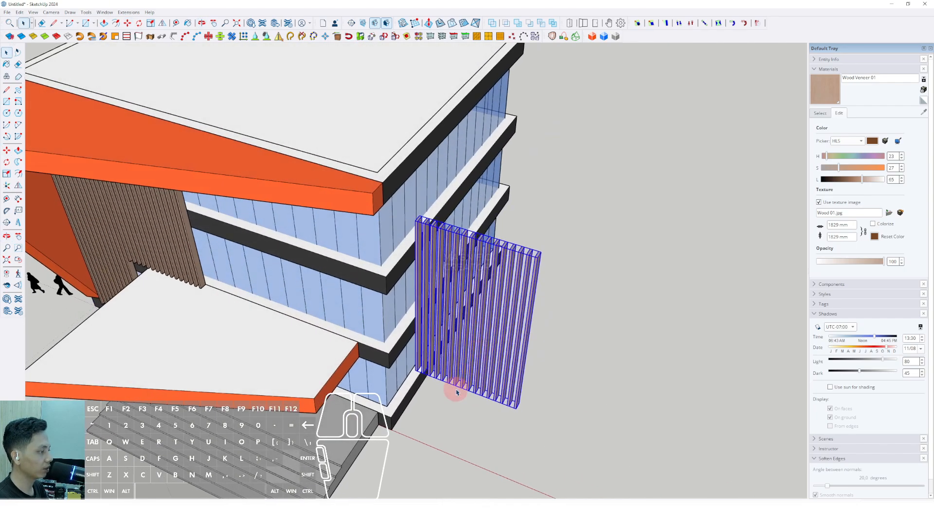
click(496, 403)
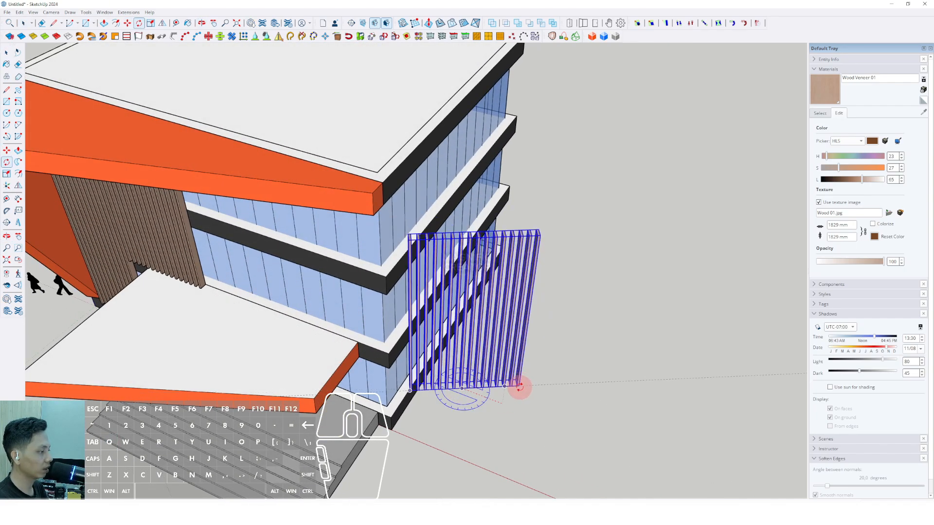
text(90)
key(Return)
Step: Move the rotated fin group by its lower corner onto the edge of the first-floor slab on the side facade
scroll(454, 420, up, 3)
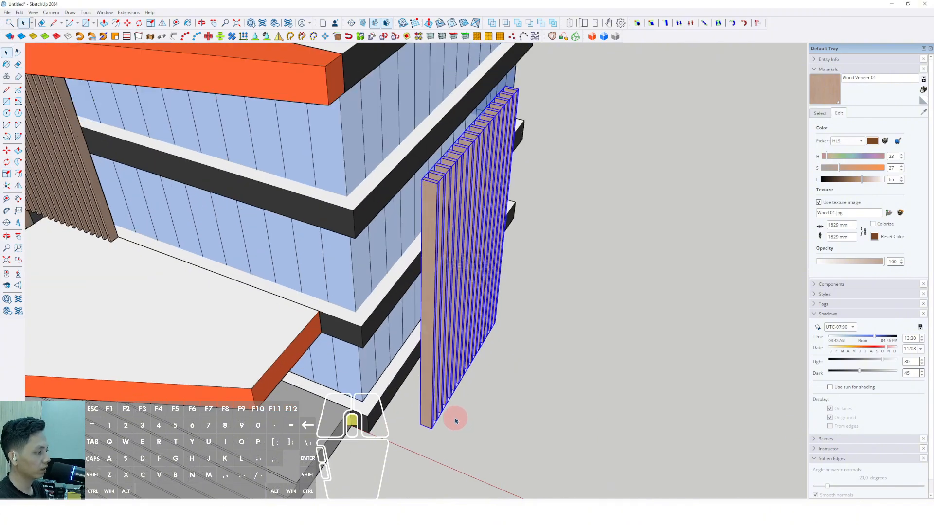
middle_drag(455, 420, 433, 408)
scroll(428, 412, up, 1)
key(m)
click(424, 412)
scroll(396, 267, down, 3)
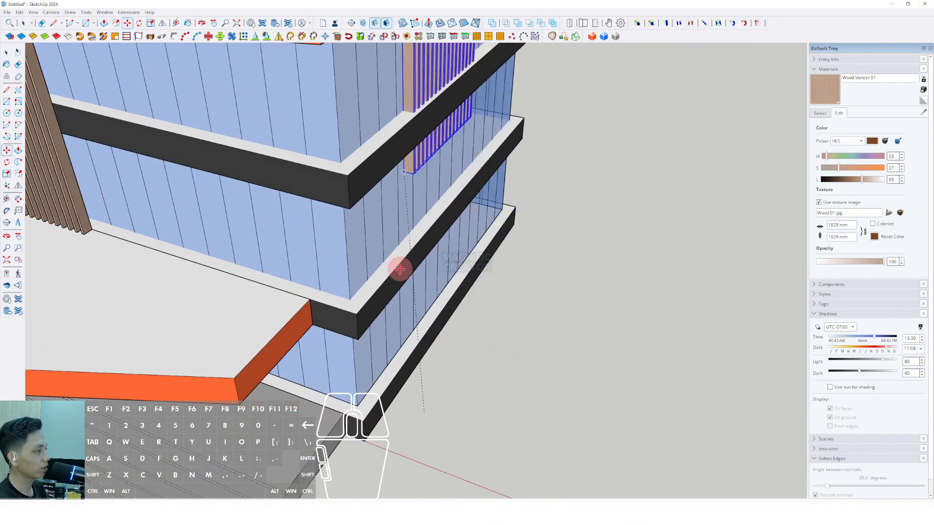
click(392, 271)
Step: Shift the side fin group slightly along the first-floor slab edge, away from the front corner
scroll(415, 264, down, 3)
middle_drag(415, 264, 240, 148)
scroll(459, 275, up, 3)
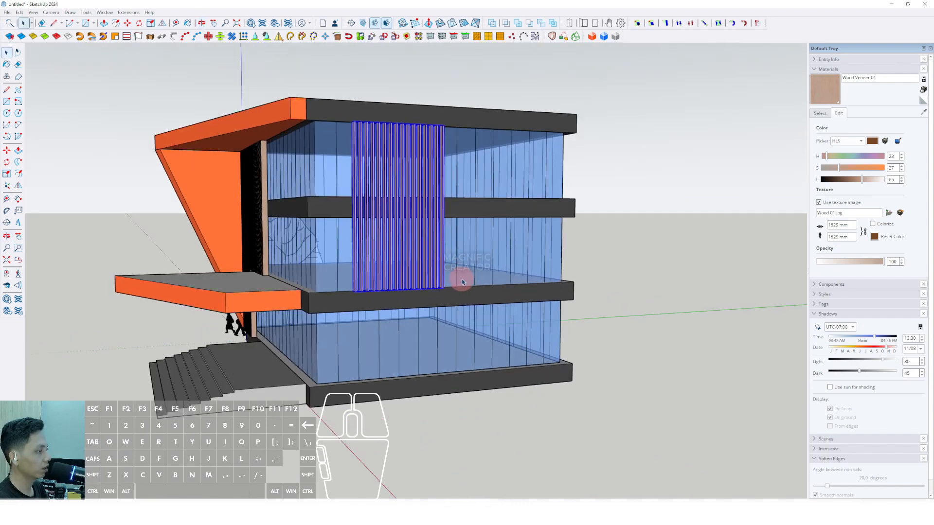
middle_drag(458, 275, 471, 265)
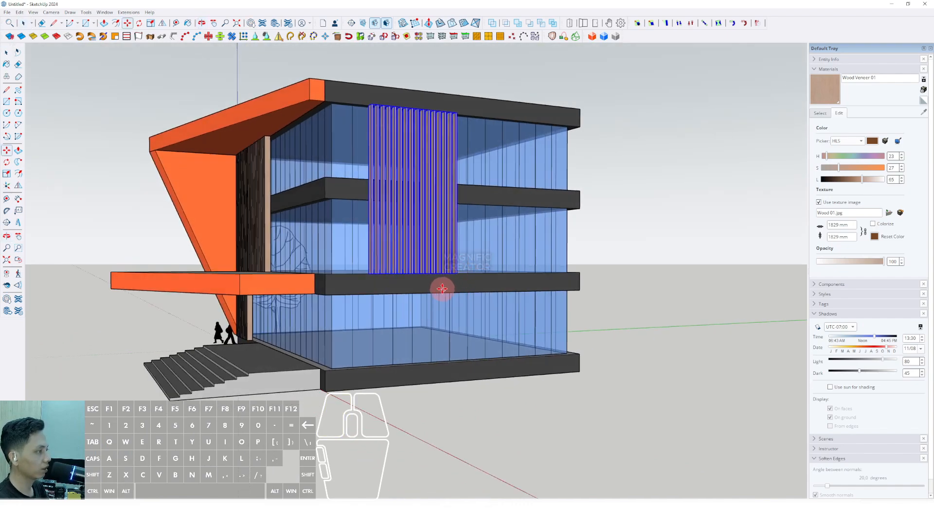
click(442, 289)
click(470, 286)
Step: Open the side fin group and delete the fins at its rear end to make the group narrower
key(space)
scroll(466, 253, up, 3)
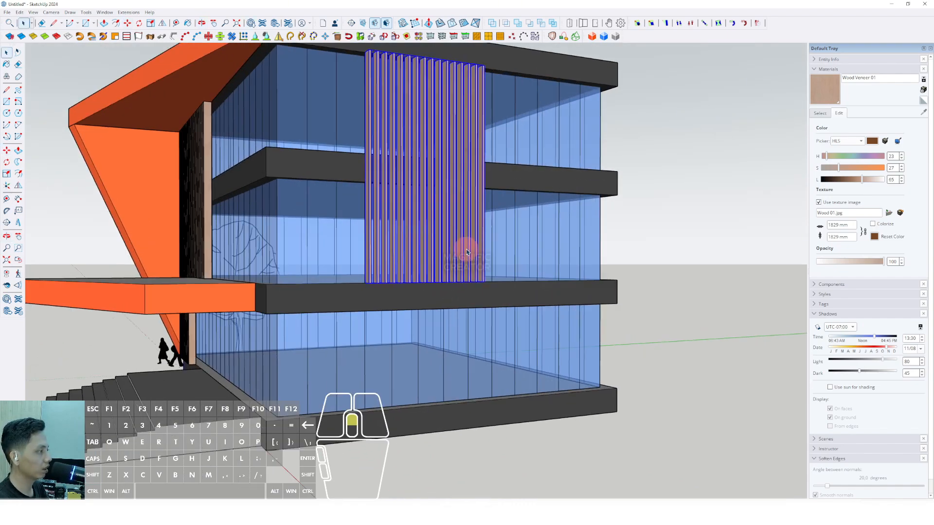
double_click(466, 249)
drag(501, 228, 444, 277)
key(Delete)
click(520, 243)
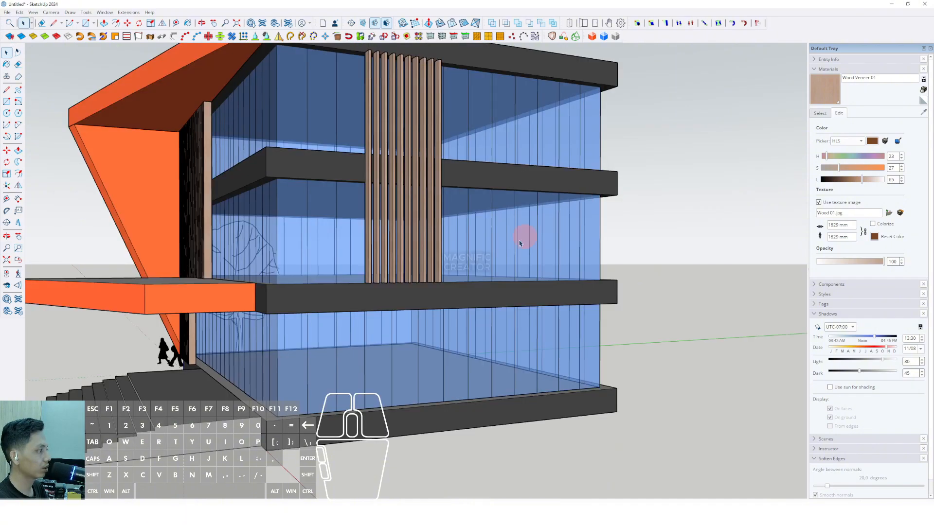
Step: Copy the narrowed fin group along the first-floor slab edge toward the rear end of the side facade
click(429, 263)
scroll(379, 261, up, 3)
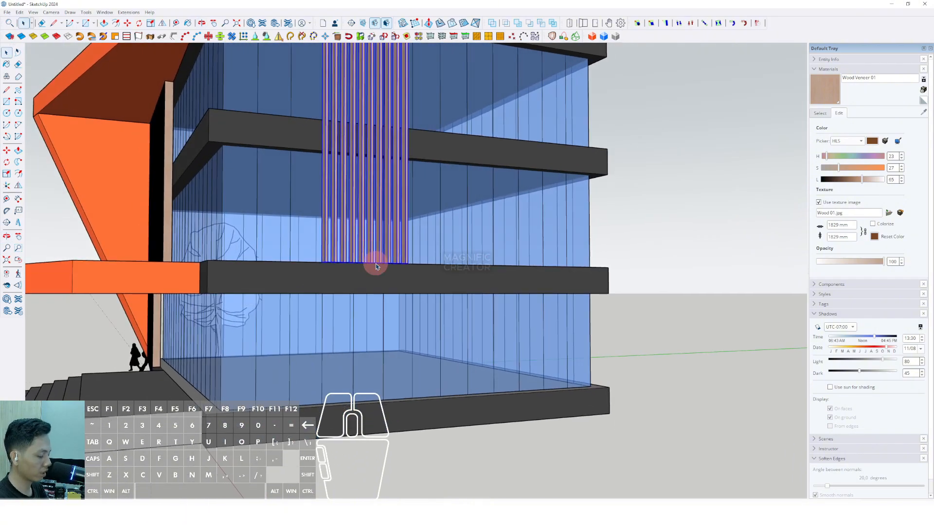
click(362, 278)
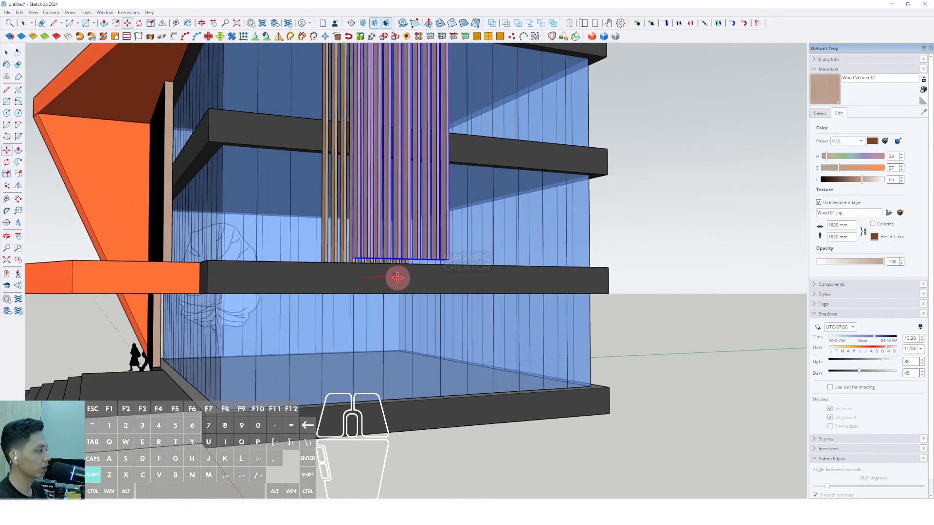
click(528, 284)
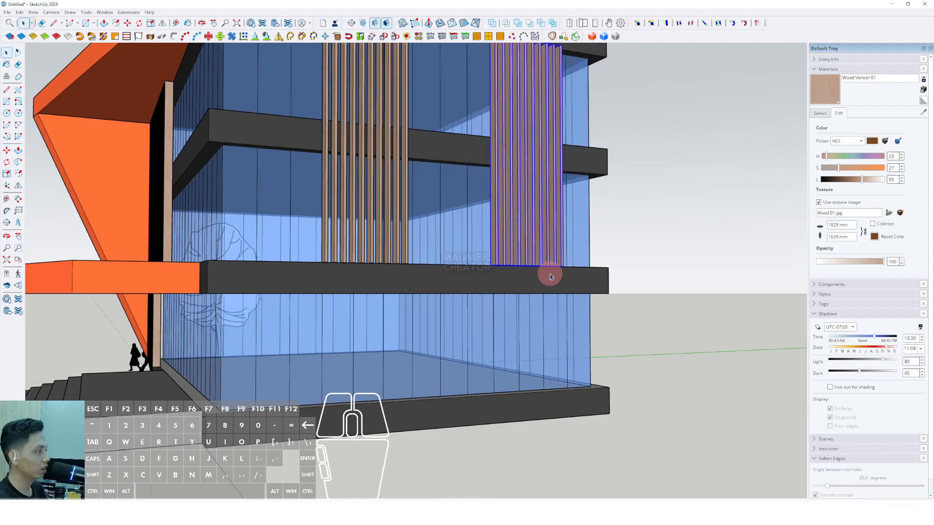
Step: Scale the rear fin group's height down so its top meets the underside of the second-floor slab
middle_drag(551, 276, 515, 317)
scroll(497, 111, up, 2)
key(s)
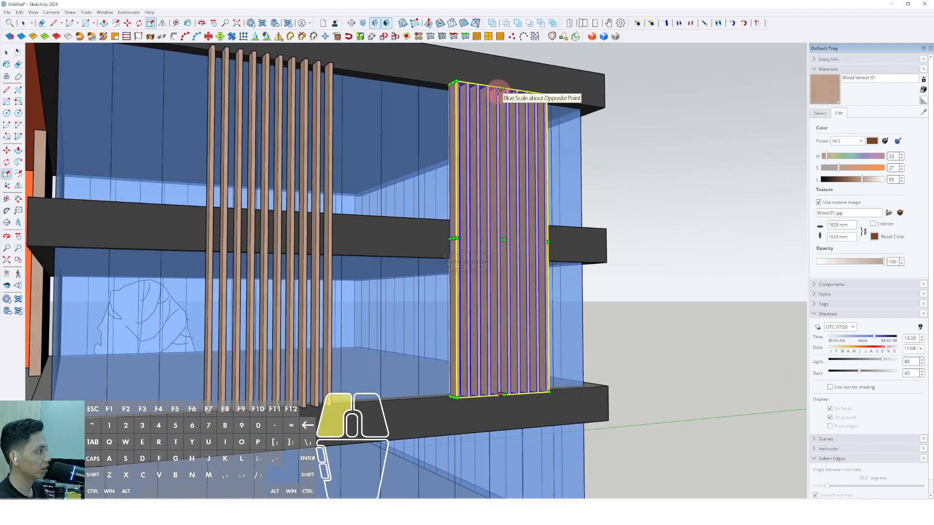
drag(498, 91, 457, 239)
scroll(432, 257, down, 3)
key(space)
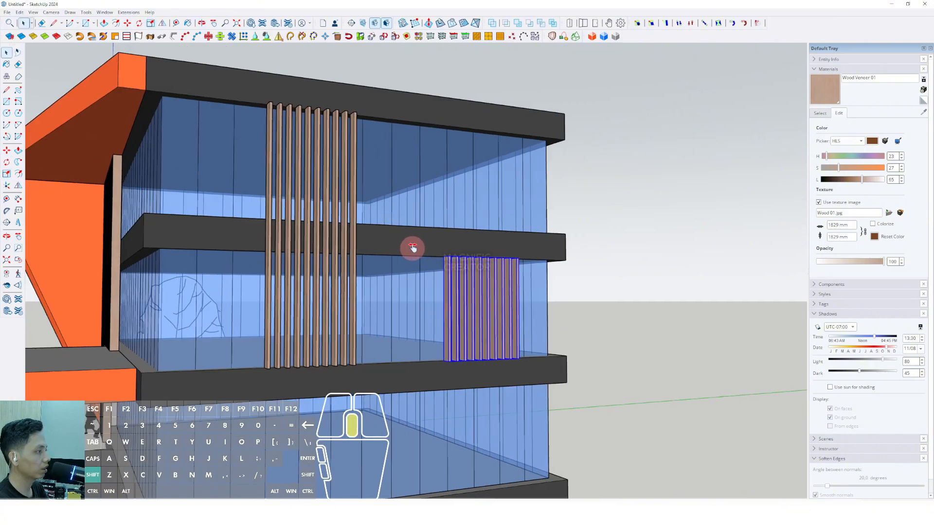
Step: Scale the front-side fin group on the side facade down to the same single-storey height
middle_drag(412, 246, 411, 152)
click(391, 119)
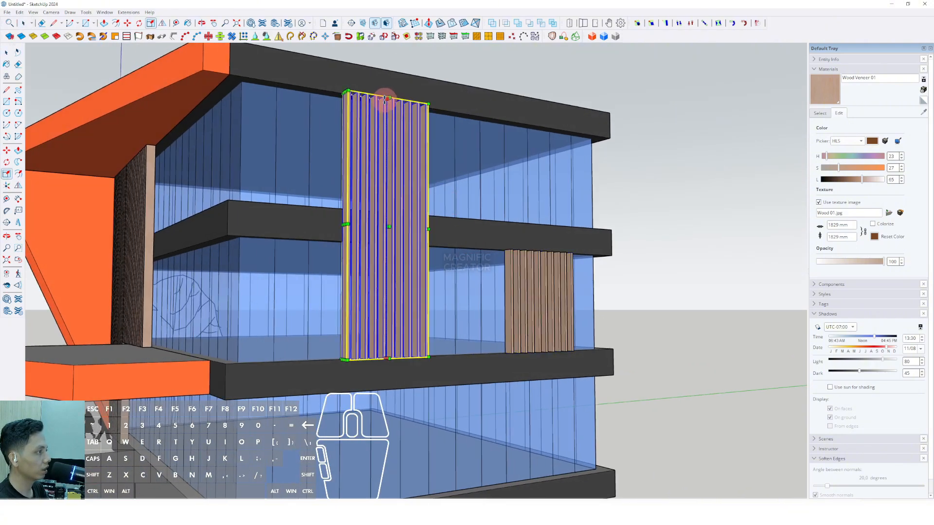
drag(384, 99, 434, 246)
key(space)
Step: Copy the rear single-storey fin group up to the top storey, centred between the two fin groups below
scroll(511, 335, up, 2)
click(511, 343)
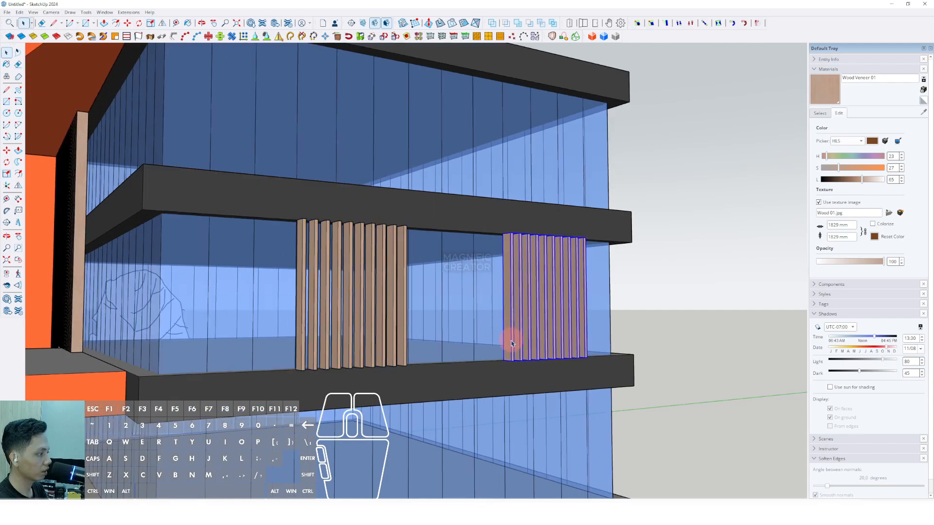
scroll(511, 360, up, 1)
scroll(506, 360, down, 3)
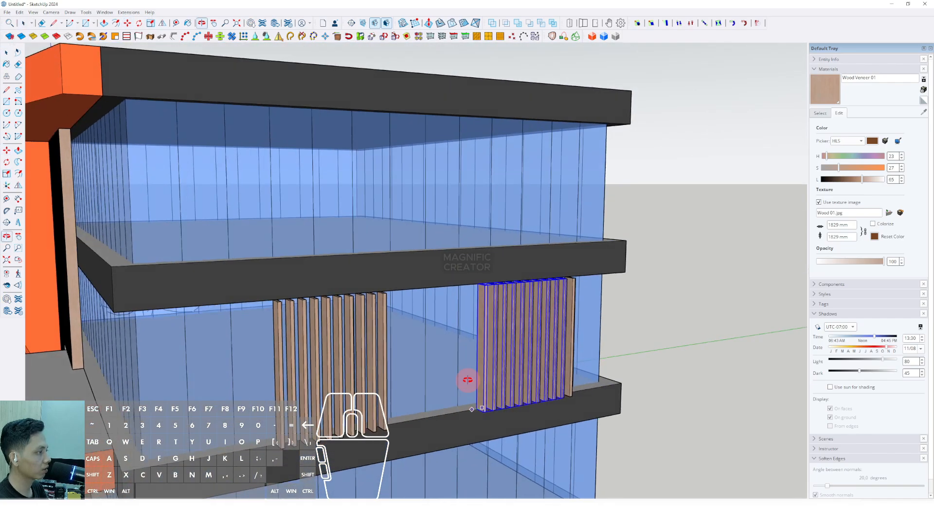
key(ctrl)
drag(467, 384, 382, 250)
key(space)
Step: Copy the top-storey fin group along the second-floor slab edge toward the building's front corner
scroll(382, 250, down, 3)
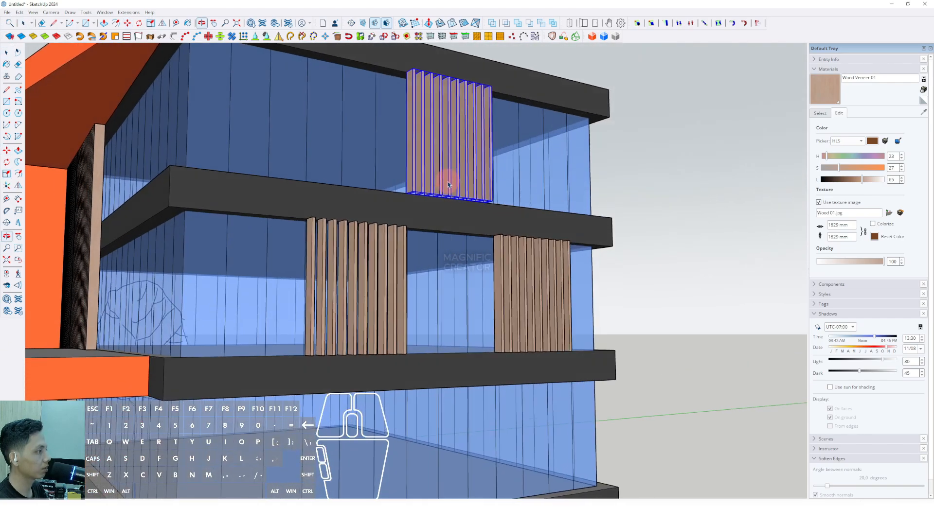
shift+middle_drag(445, 181, 465, 206)
click(471, 211)
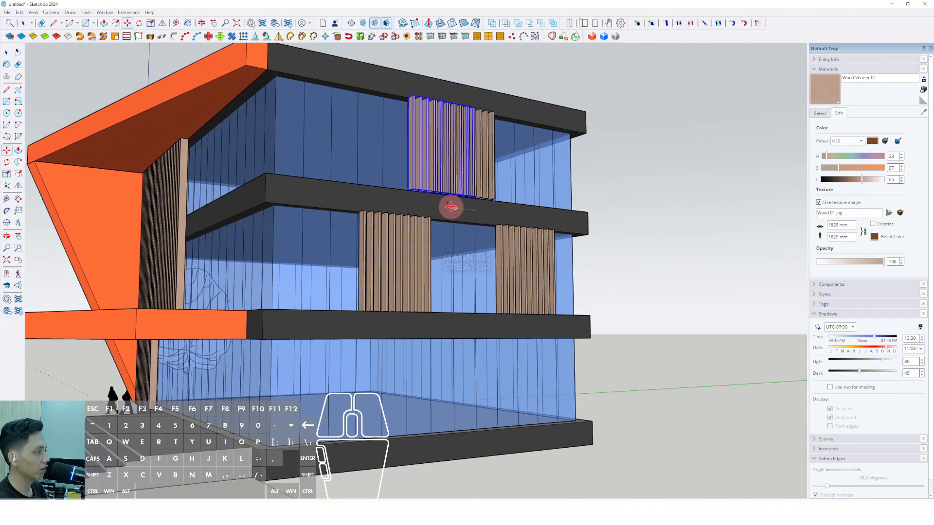
key(shift)
Step: Copy the top-storey fin group nearest the front corner straight down to the ground floor, fitting it between the slabs
scroll(351, 208, down, 3)
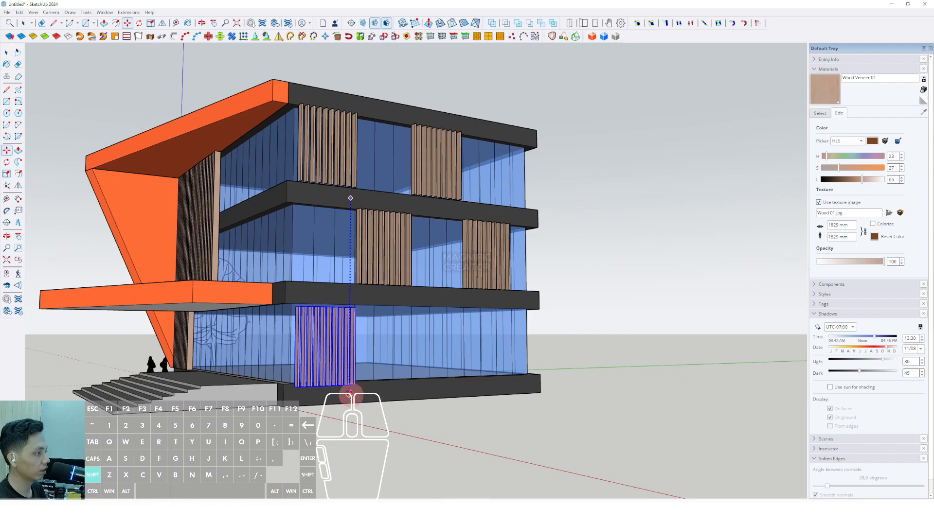
scroll(356, 336, up, 3)
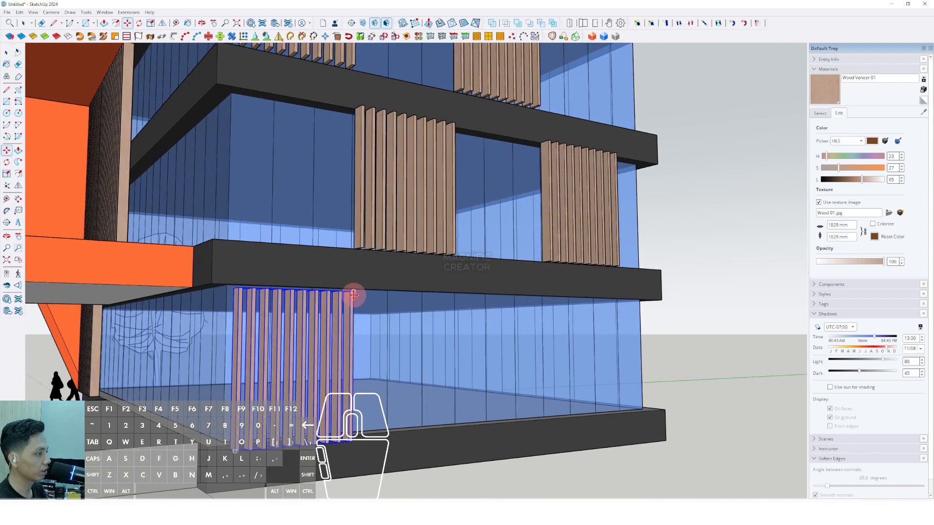
click(352, 300)
scroll(356, 289, down, 5)
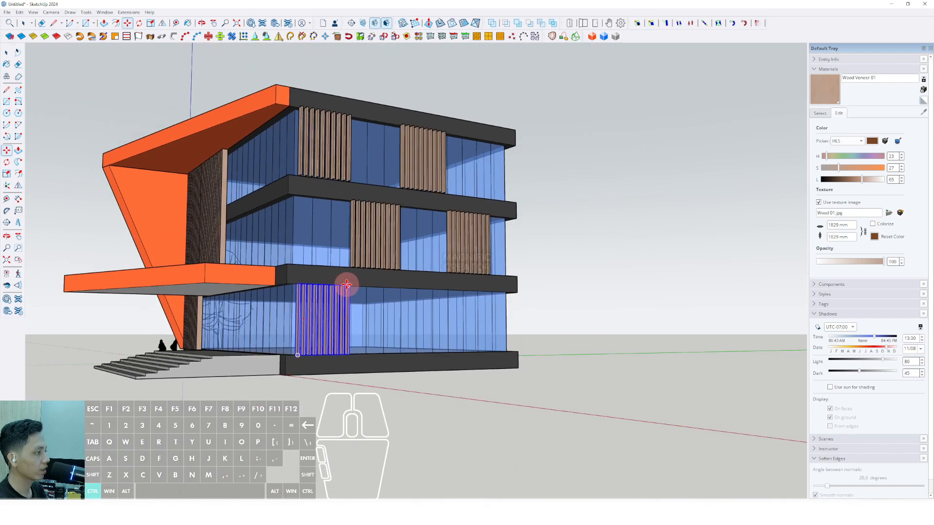
Step: Copy the ground-floor fin group along the side facade to sit below the gap between the first-floor groups
click(348, 285)
scroll(414, 291, up, 1)
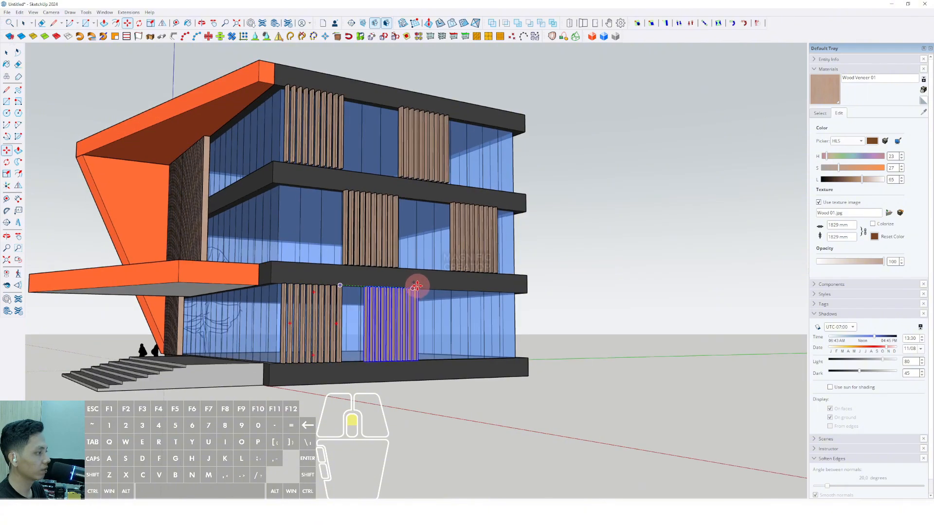
click(444, 282)
key(space)
scroll(434, 278, down, 3)
scroll(402, 267, up, 3)
Step: Hide both wooden fin groups on the front facade beside the orange wall
middle_drag(403, 267, 313, 199)
click(313, 198)
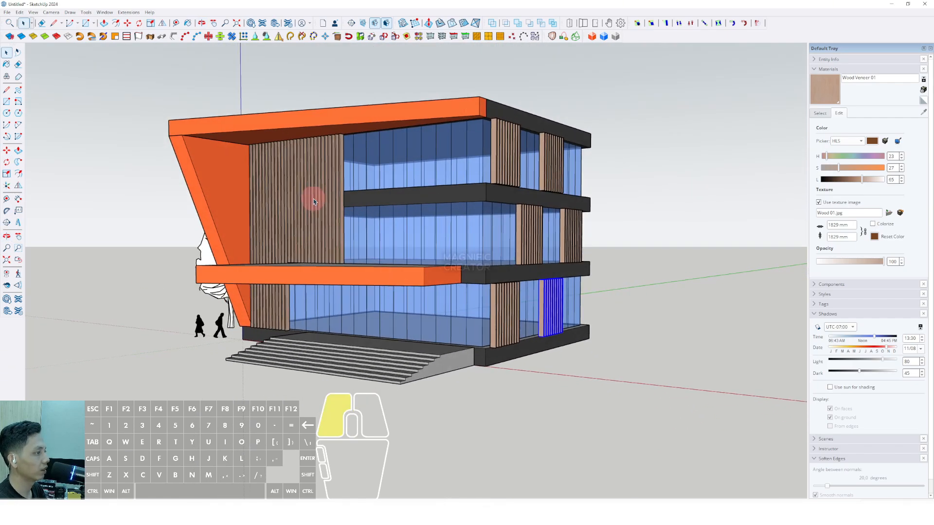
scroll(314, 236, up, 3)
key(e)
click(273, 209)
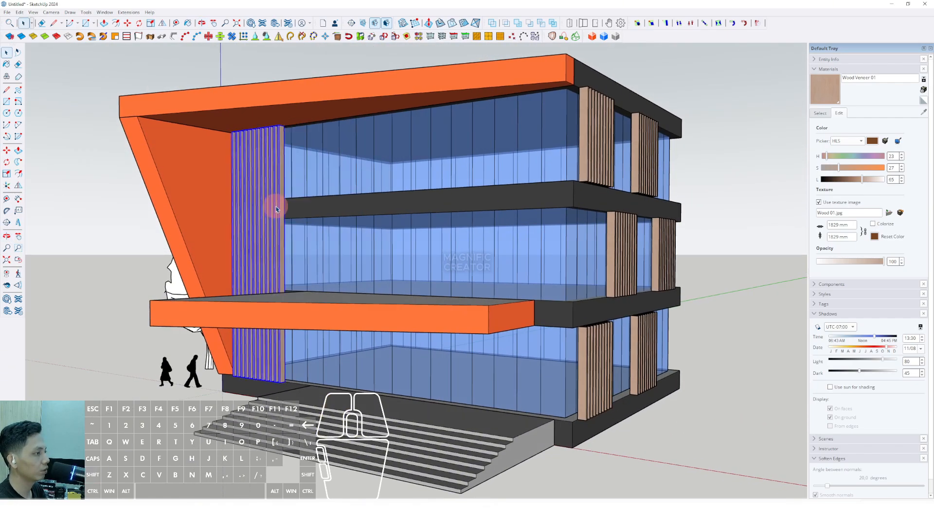
key(e)
Step: Select all six fin groups on the side facade and combine them into one group
scroll(291, 224, down, 3)
middle_drag(386, 240, 312, 258)
scroll(429, 185, up, 1)
click(435, 186)
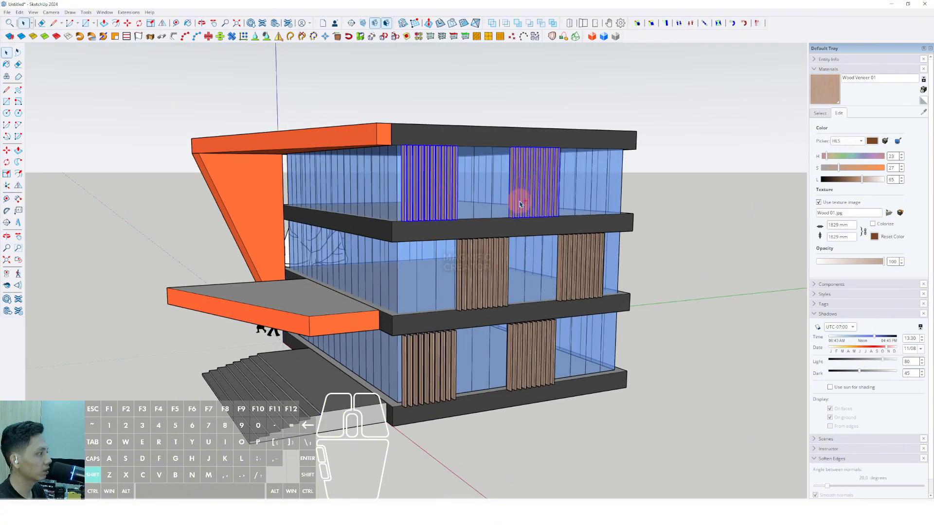
right_click(578, 267)
click(603, 334)
Step: Copy the combined side-facade fin group along the green axis out past the building's front corner
scroll(473, 313, up, 3)
shift+middle_drag(473, 313, 561, 332)
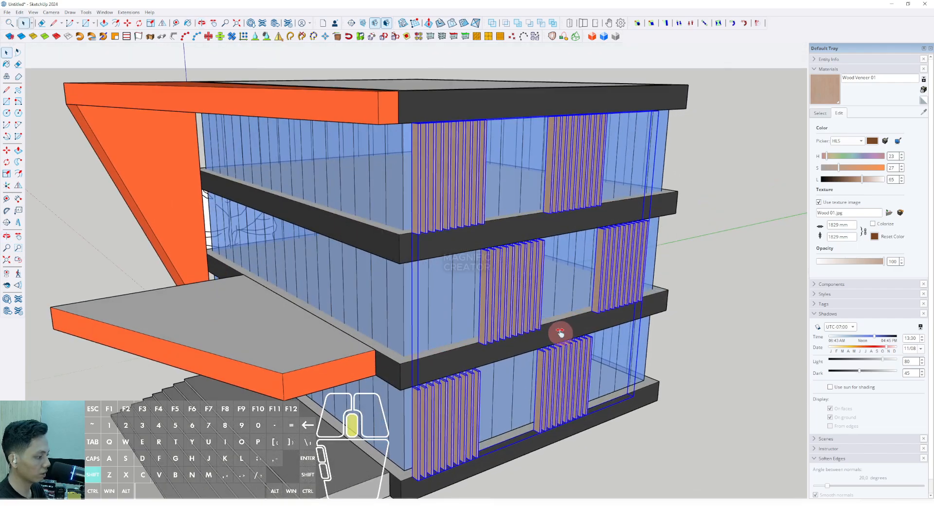
scroll(560, 332, up, 2)
key(m)
ctrl+click(585, 319)
shift+scroll(579, 322, down, 2)
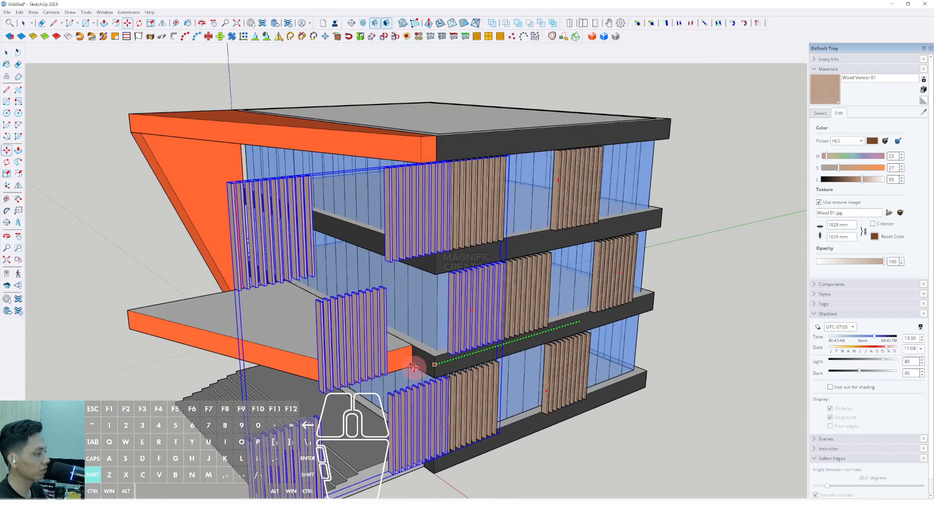
shift+scroll(398, 372, up, 1)
shift+click(366, 366)
Step: Rotate the copied fin group horizontally until its fin sets run parallel to the front facade
scroll(366, 365, up, 1)
key(q)
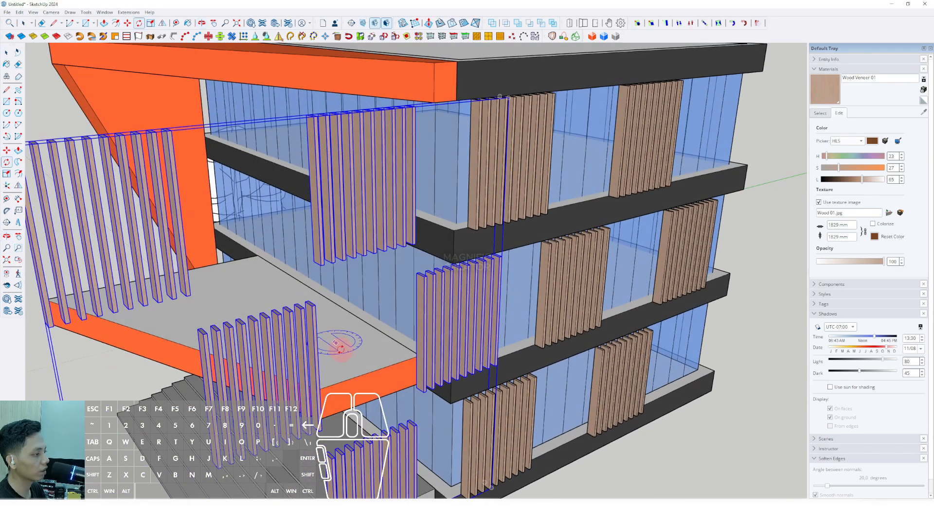
scroll(337, 366, up, 2)
key(Return)
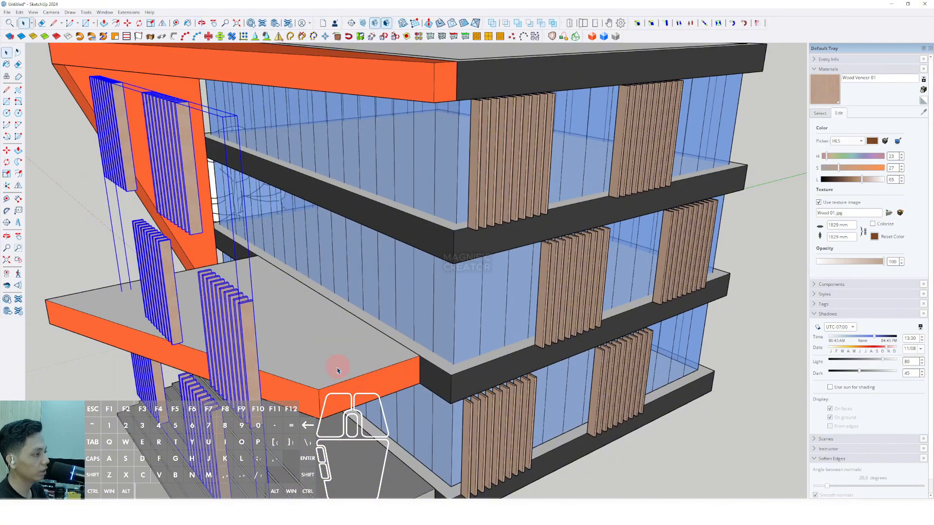
Step: Move the rotated fin group along the green axis onto the front facade, fitting it near the front corner
scroll(312, 363, up, 3)
key(m)
click(241, 338)
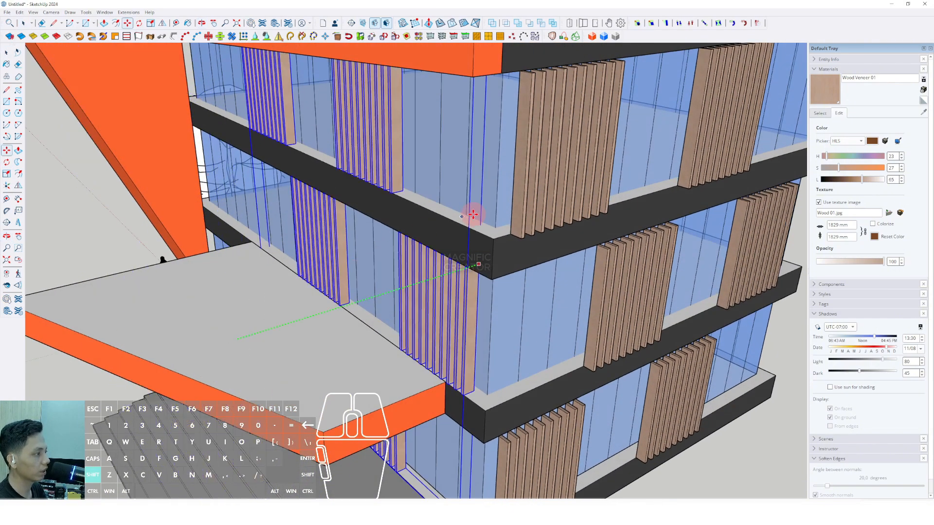
shift+click(479, 233)
Step: Inside the front fin group, copy the first-floor fin set farther from the corner along the facade toward the orange wall
scroll(388, 254, down, 2)
middle_drag(388, 254, 493, 269)
scroll(467, 215, down, 2)
scroll(443, 226, down, 1)
key(space)
click(685, 227)
scroll(406, 230, up, 3)
double_click(517, 250)
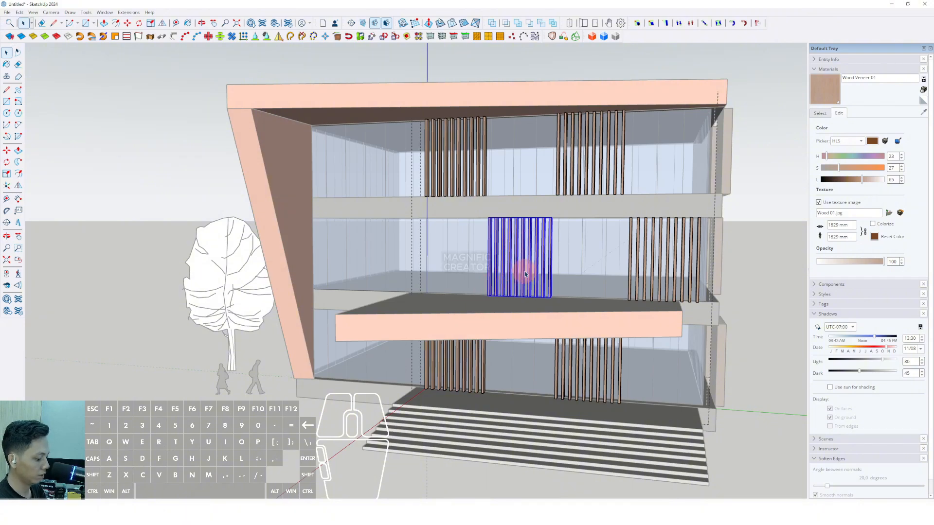
middle_drag(444, 301, 500, 297)
click(540, 297)
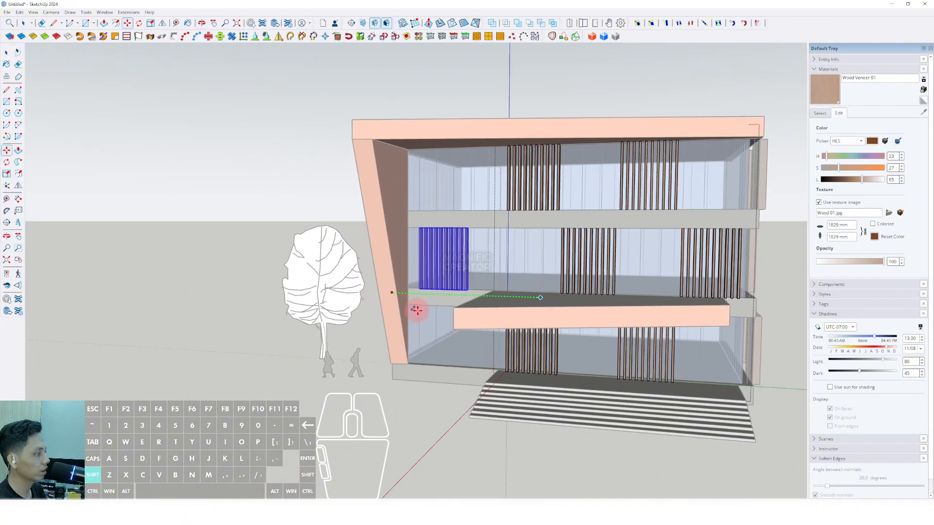
click(447, 306)
Step: Copy the ground-floor and top-storey fin sets nearest the orange wall along the facade to the wall, and leave the group
key(space)
click(518, 341)
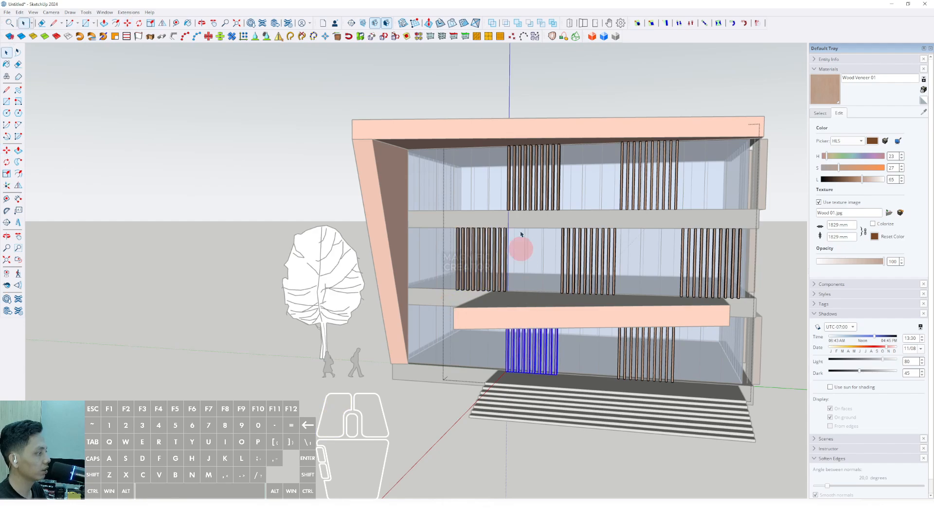
shift+click(523, 203)
middle_drag(522, 270, 510, 304)
scroll(510, 304, up, 3)
key(m)
click(544, 306)
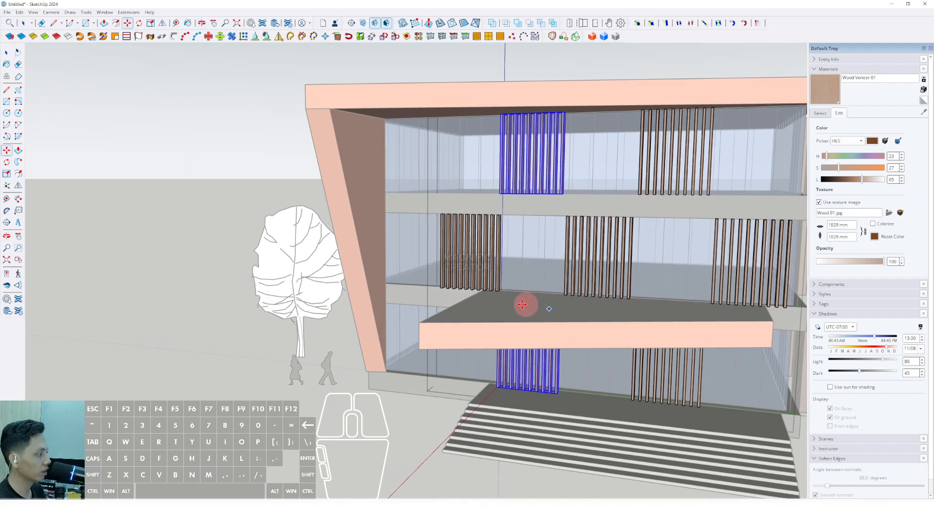
click(418, 297)
scroll(418, 297, down, 2)
middle_drag(418, 297, 359, 248)
key(space)
click(667, 198)
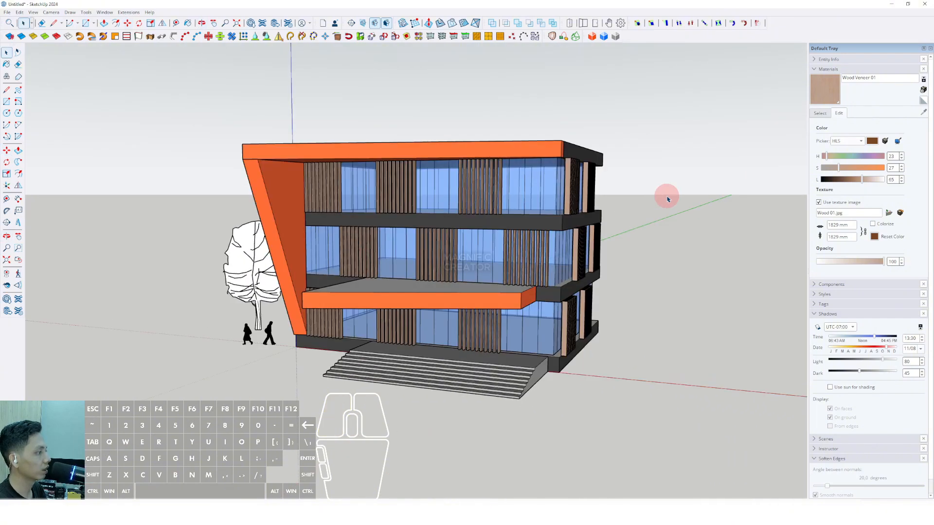
Step: Turn on shadows for the model, viewing the building from its front corner
scroll(466, 282, up, 2)
mouse_move(465, 282)
middle_down()
mouse_move(406, 217)
mouse_move(454, 248)
mouse_move(461, 271)
middle_up()
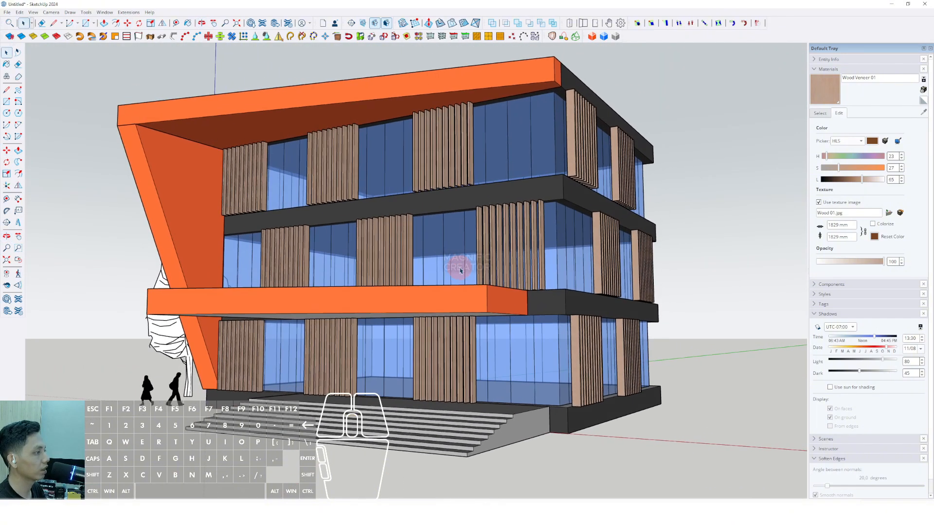
click(10, 9)
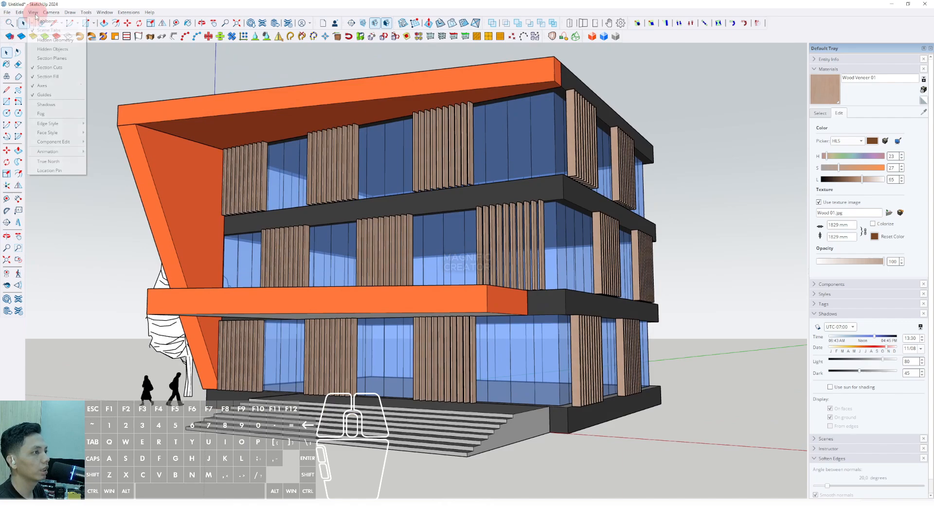
click(44, 101)
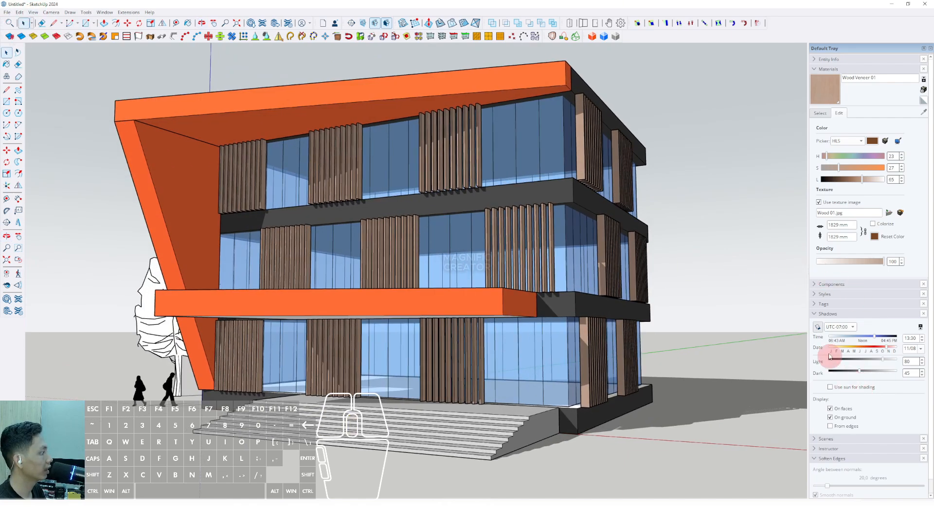
Step: Apply the Shaded with textures style from the Default Styles collection to get a white background
click(820, 314)
click(817, 296)
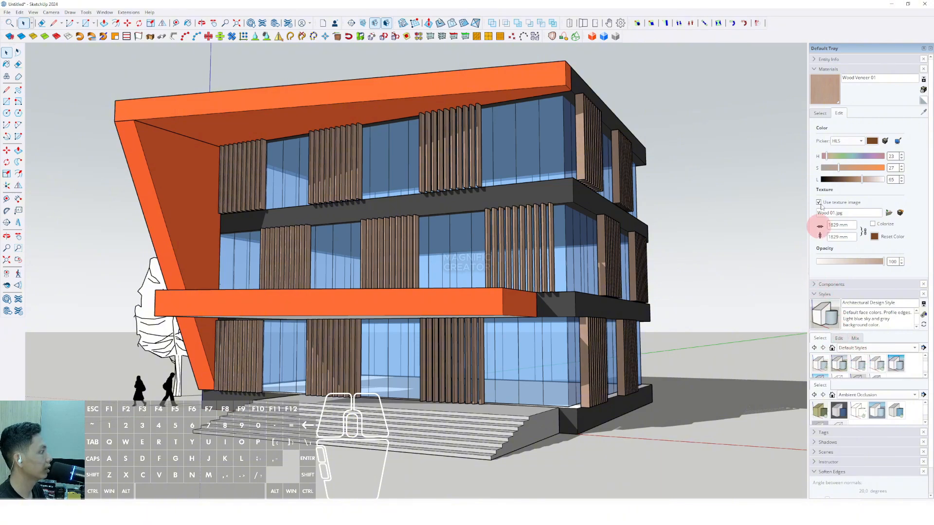
click(812, 71)
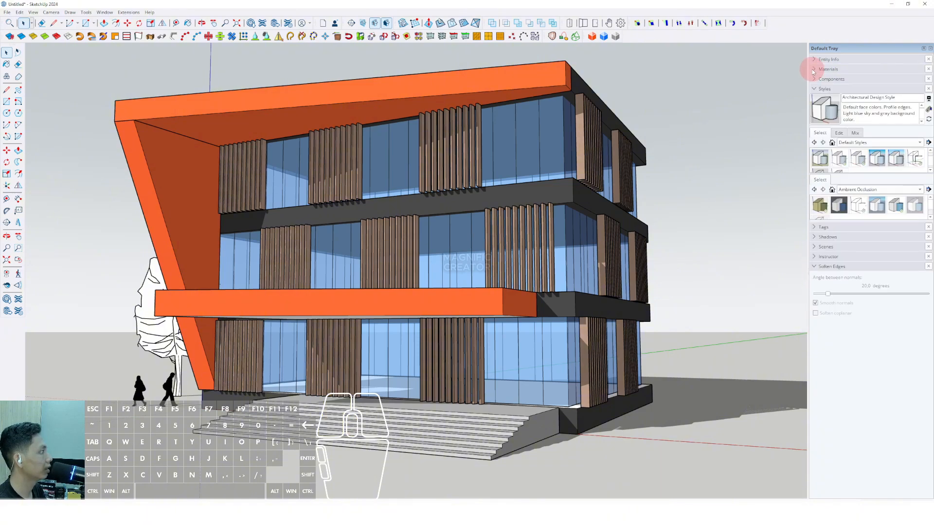
click(860, 160)
Step: Paint the tree beside the orange wall with Translucent Glass Dark Green from the Glass and Mirrors materials
scroll(465, 277, down, 1)
mouse_move(465, 278)
middle_down()
mouse_move(534, 243)
mouse_move(525, 269)
mouse_move(628, 261)
mouse_move(686, 319)
mouse_move(527, 293)
mouse_move(506, 273)
mouse_move(392, 267)
mouse_move(381, 344)
mouse_move(461, 261)
mouse_move(563, 261)
mouse_move(451, 286)
mouse_move(466, 279)
middle_up()
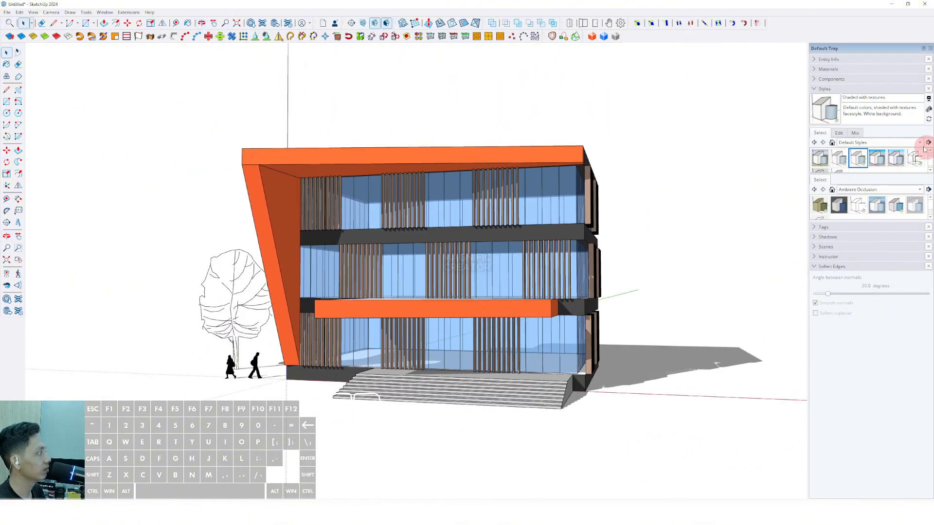
click(817, 89)
click(815, 69)
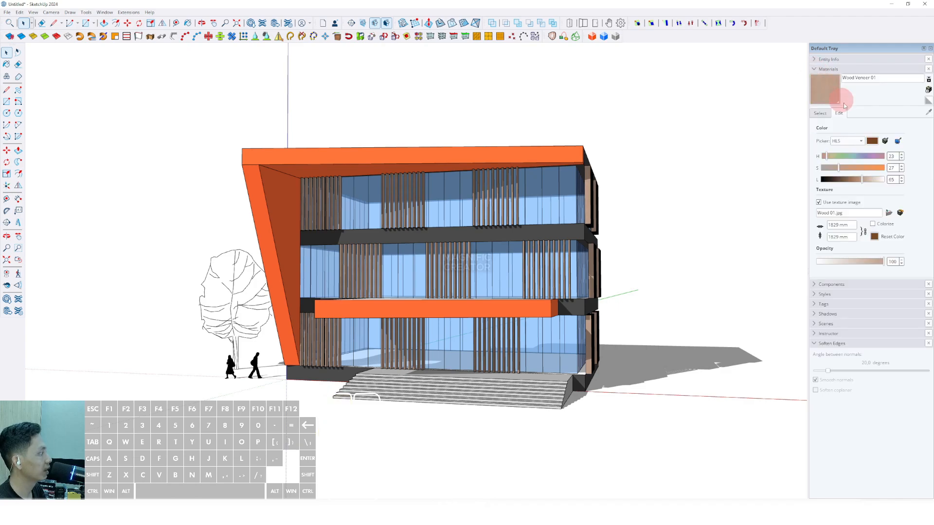
click(821, 115)
click(876, 126)
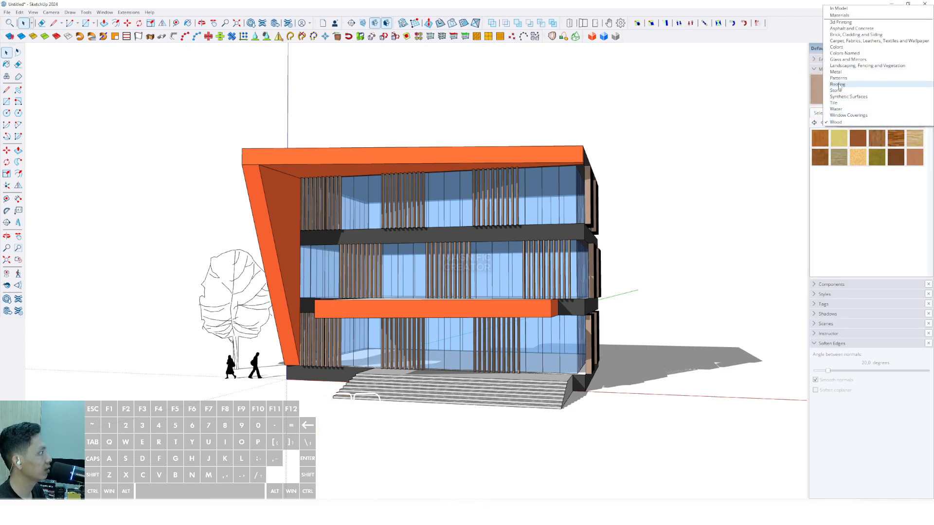
click(837, 59)
click(915, 139)
click(250, 291)
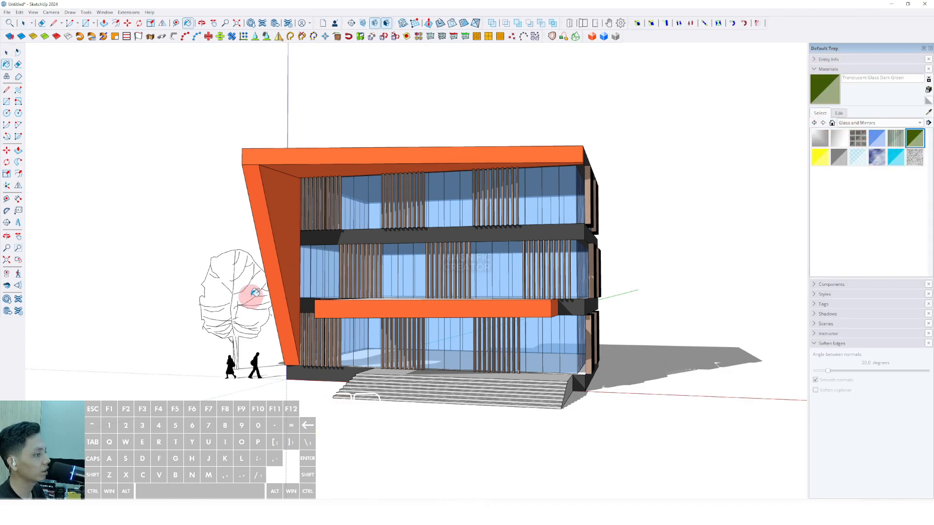
Step: Copy the green tree across to the opposite side of the building, beyond the side facade
scroll(243, 287, up, 5)
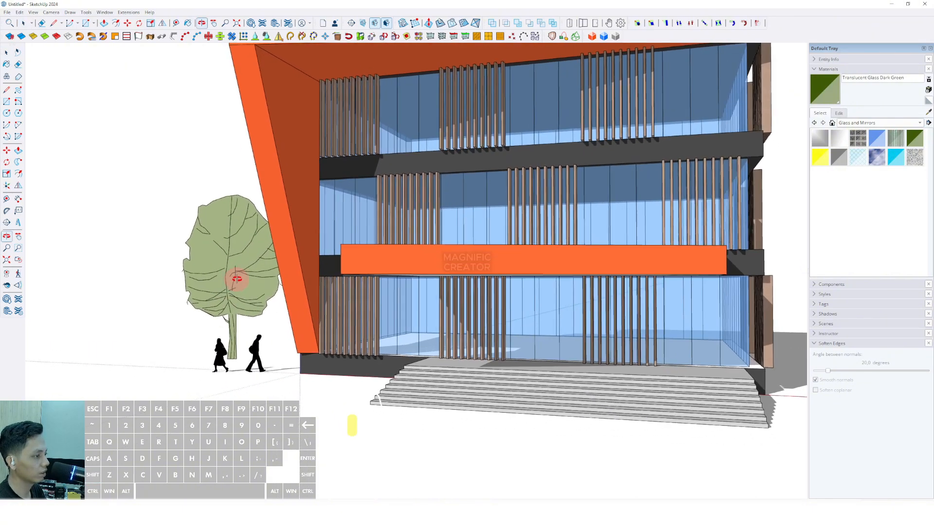
scroll(248, 299, down, 1)
middle_drag(237, 279, 237, 327)
key(space)
click(248, 299)
drag(233, 344, 178, 389)
scroll(220, 376, down, 1)
shift+middle_drag(681, 376, 562, 316)
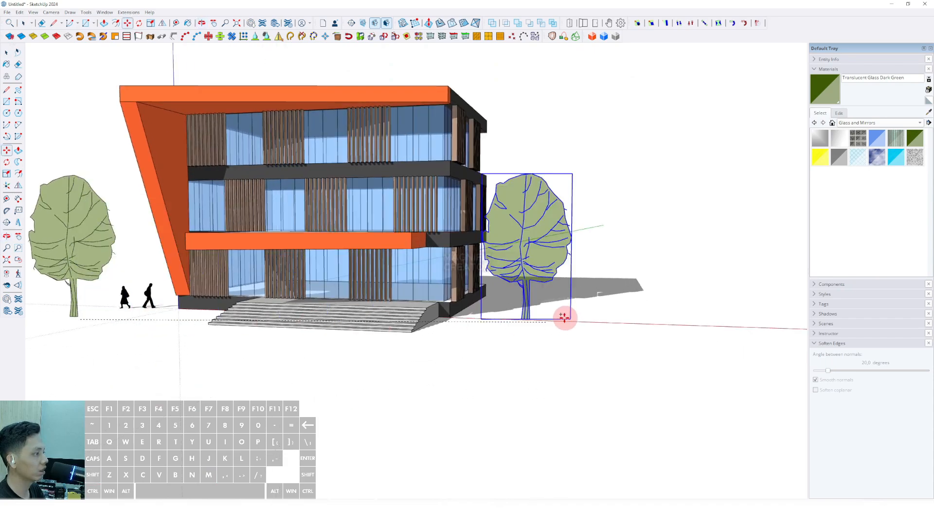
key(ctrl)
click(538, 316)
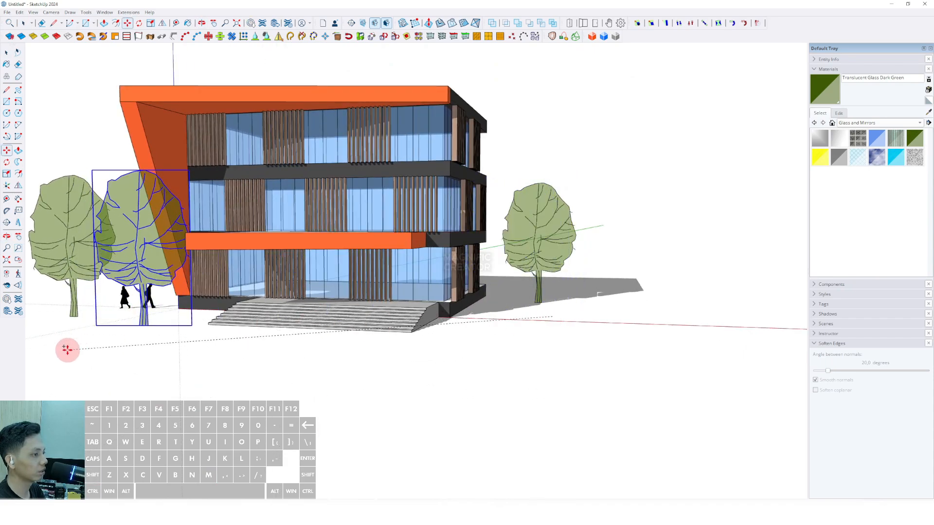
Step: Place two more tree copies, one behind the original tree and one beyond the tree on the opposite side
scroll(66, 348, down, 1)
shift+middle_drag(67, 348, 163, 316)
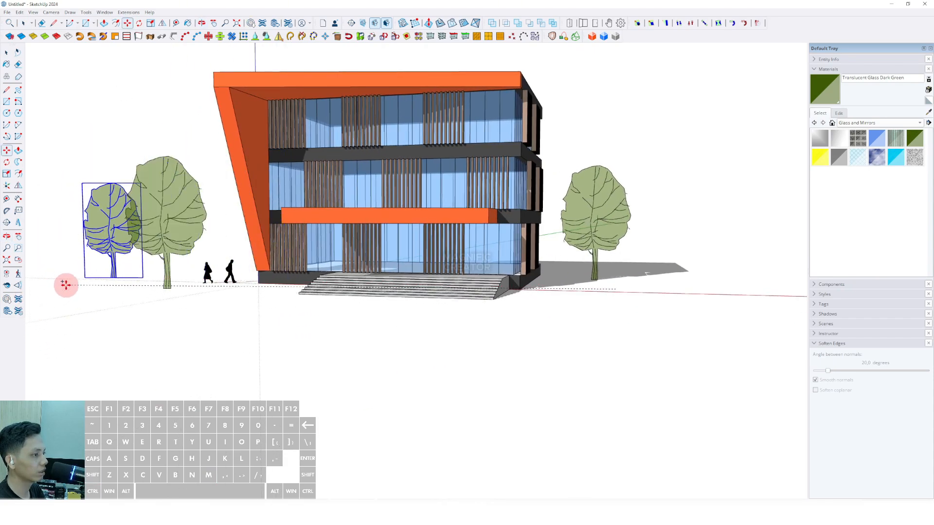
click(113, 288)
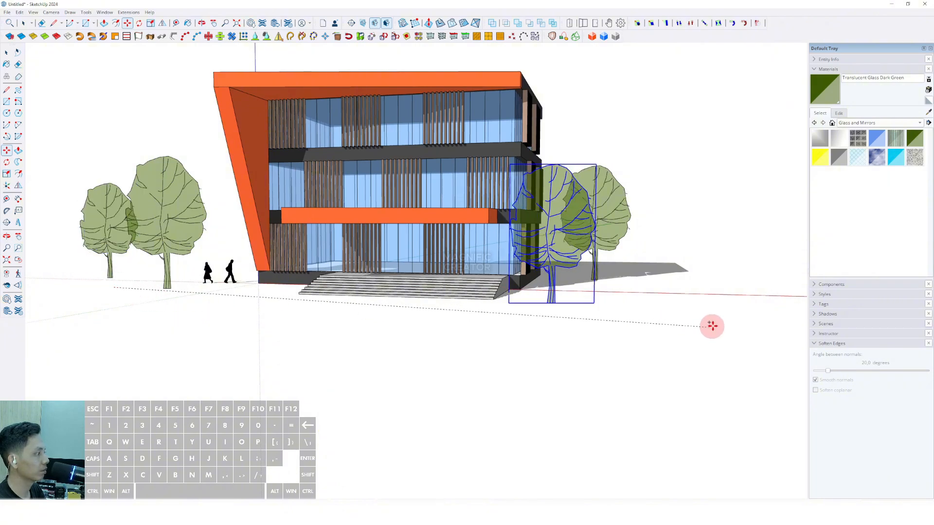
click(680, 384)
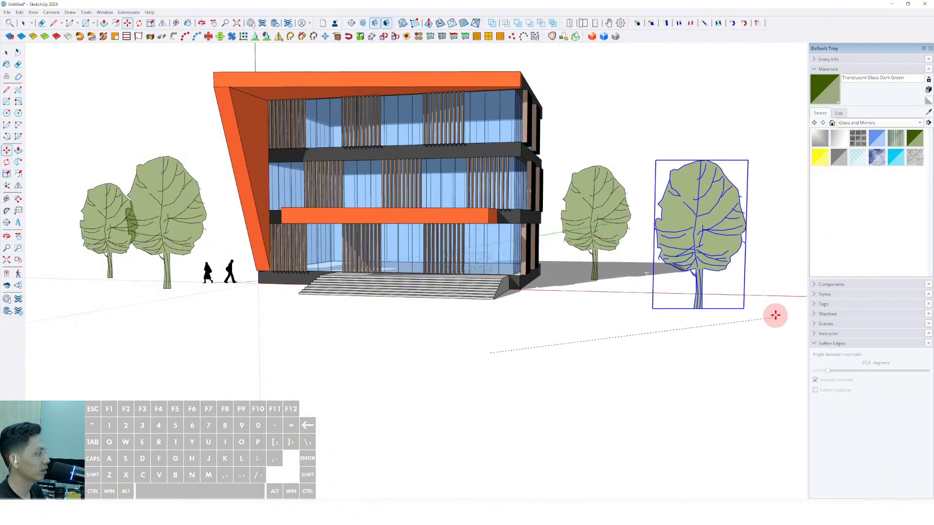
click(790, 315)
Step: Copy the two walking people from beside the building onto the entrance landing at the top of the stairs
scroll(459, 286, up, 4)
middle_drag(487, 334, 263, 380)
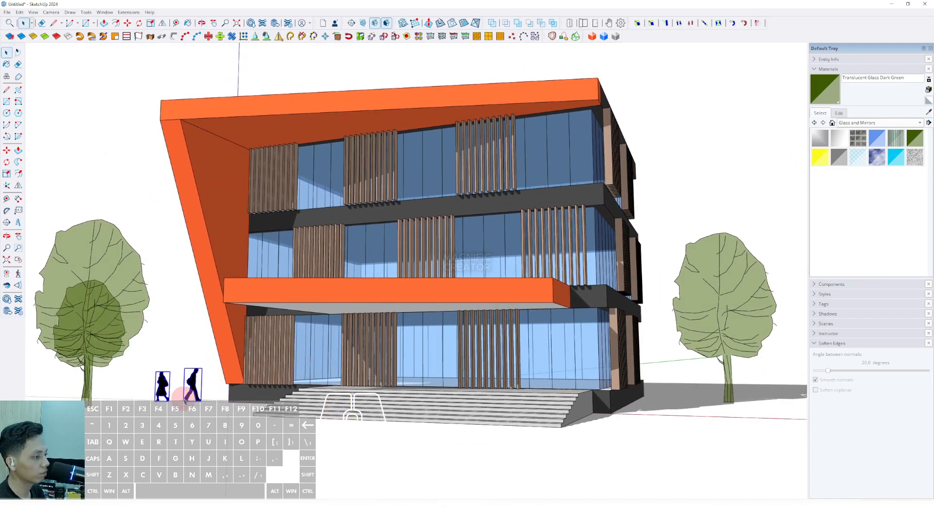
ctrl+drag(199, 403, 413, 411)
scroll(426, 413, up, 4)
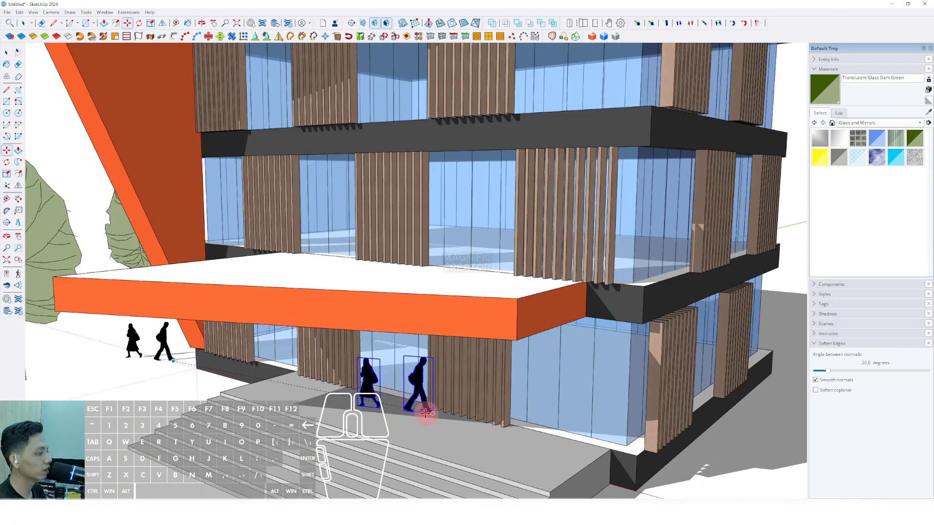
middle_drag(174, 375, 162, 360)
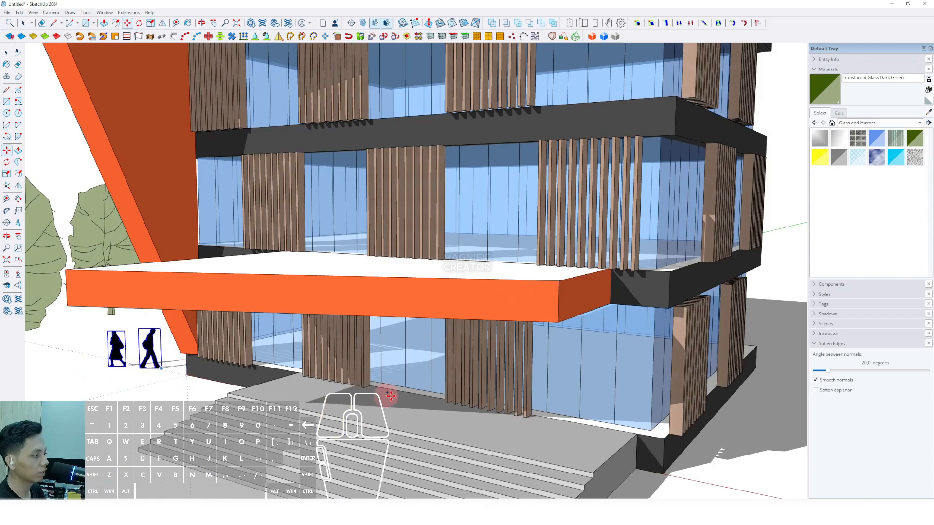
scroll(425, 413, down, 6)
key(space)
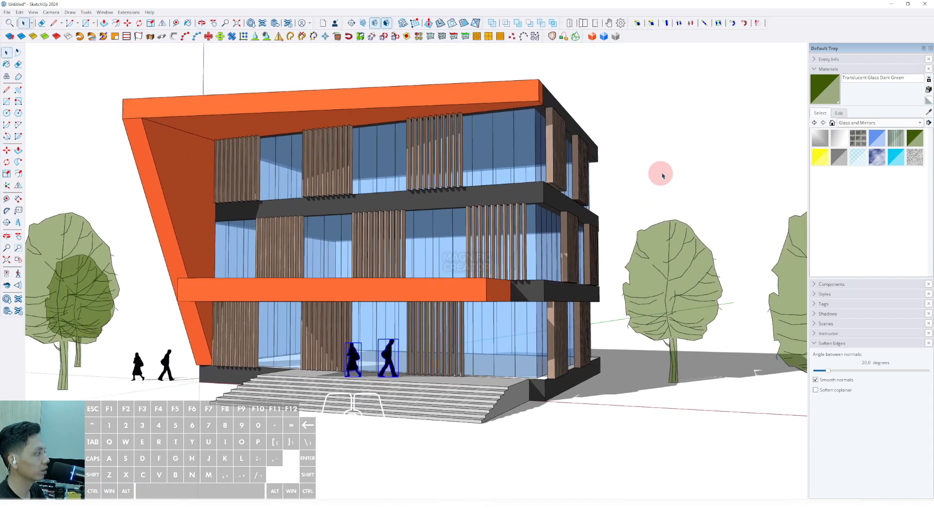
Step: Set the shadow date to 04/02 and the shadow time to 10:37
middle_drag(435, 249, 740, 257)
scroll(492, 263, up, 2)
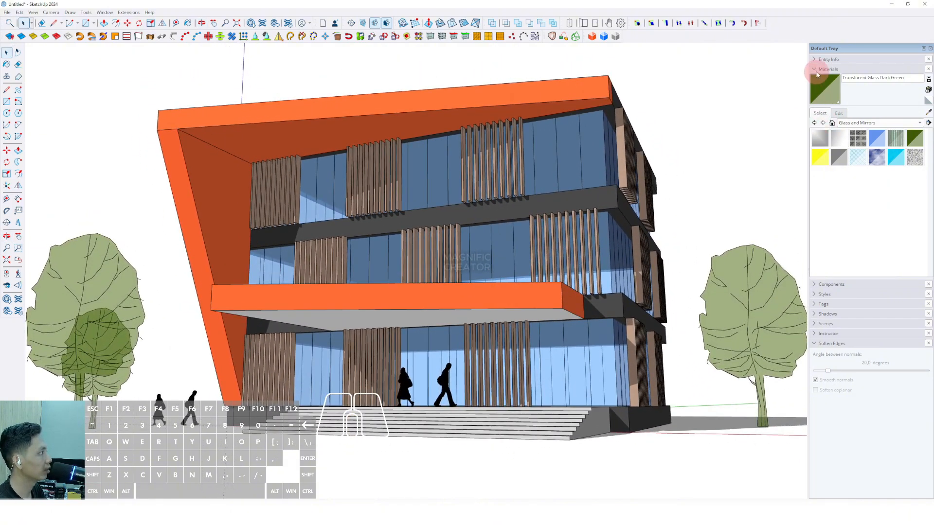
click(818, 73)
click(815, 109)
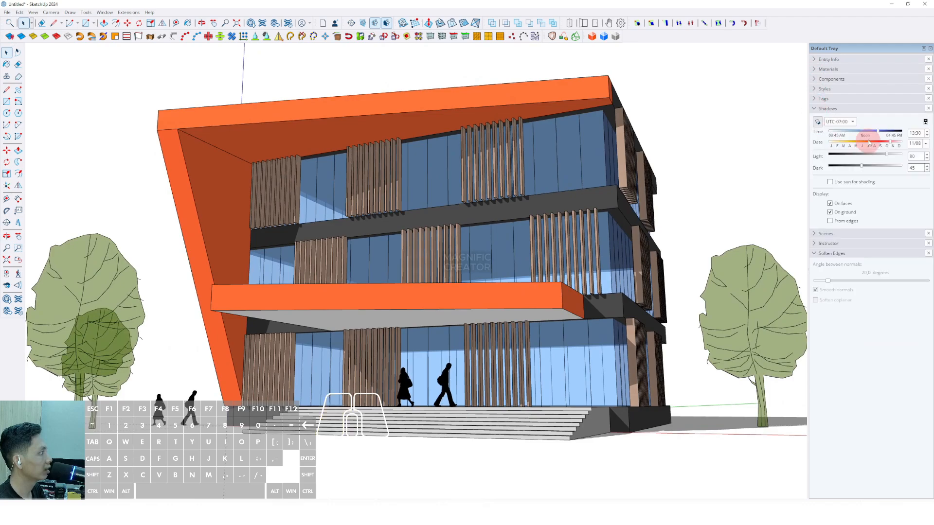
mouse_move(866, 134)
mouse_down()
mouse_move(818, 139)
mouse_move(900, 137)
mouse_move(857, 148)
mouse_up()
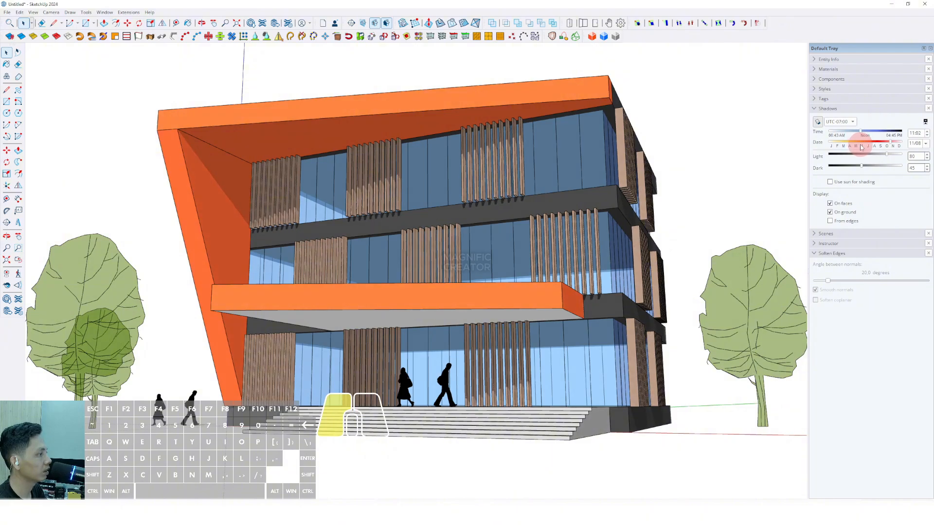
middle_drag(412, 250, 555, 195)
drag(857, 139, 848, 149)
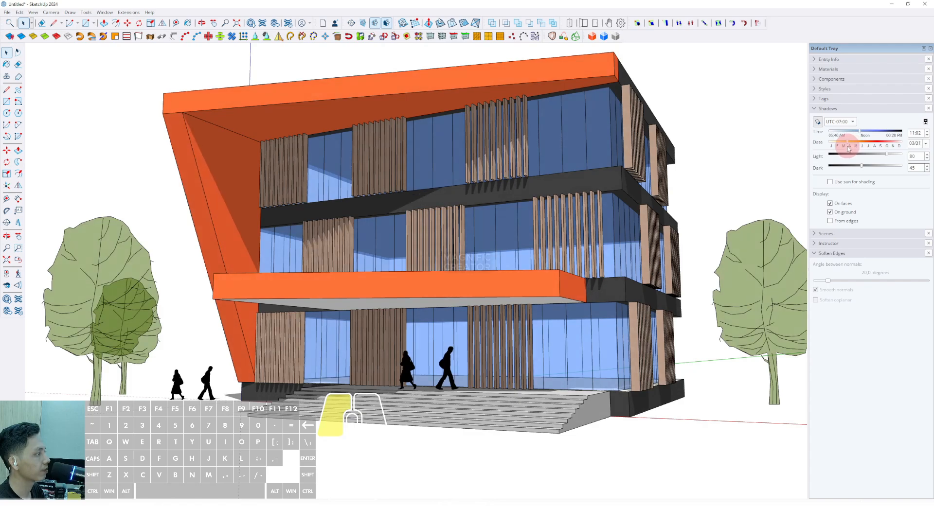
click(839, 134)
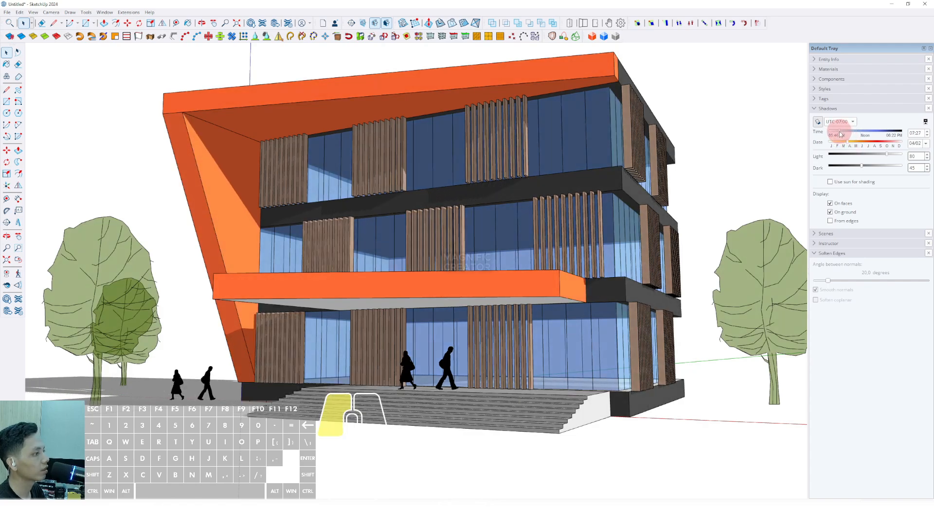
mouse_move(841, 134)
mouse_down()
mouse_move(889, 132)
mouse_move(854, 132)
mouse_move(870, 138)
mouse_move(858, 139)
mouse_up()
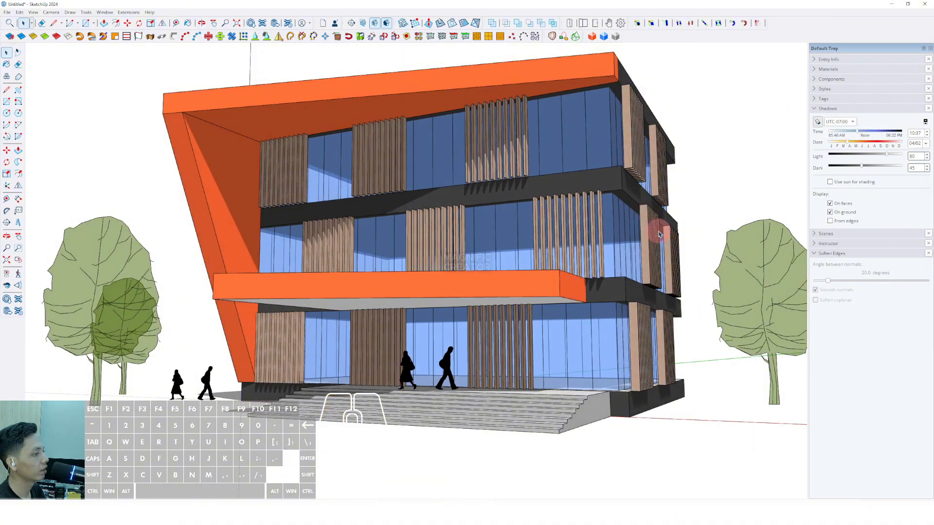
middle_drag(659, 235, 545, 277)
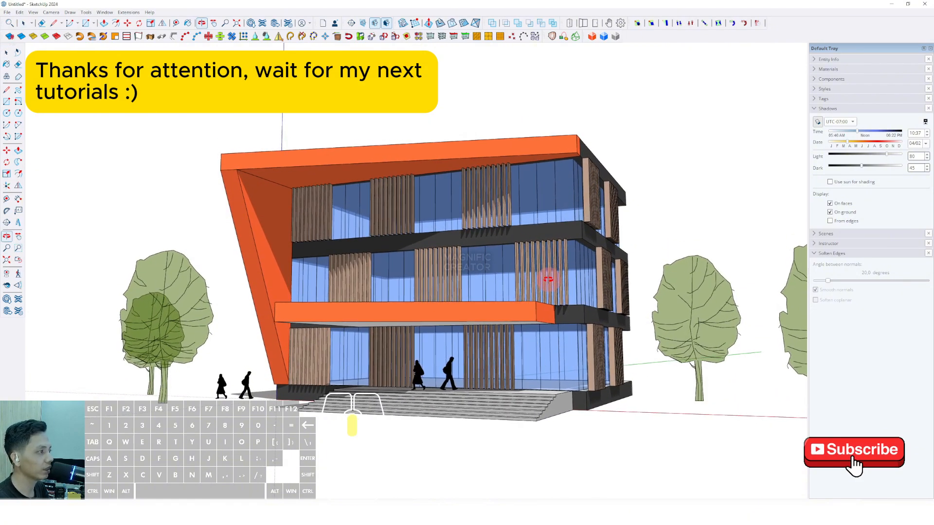